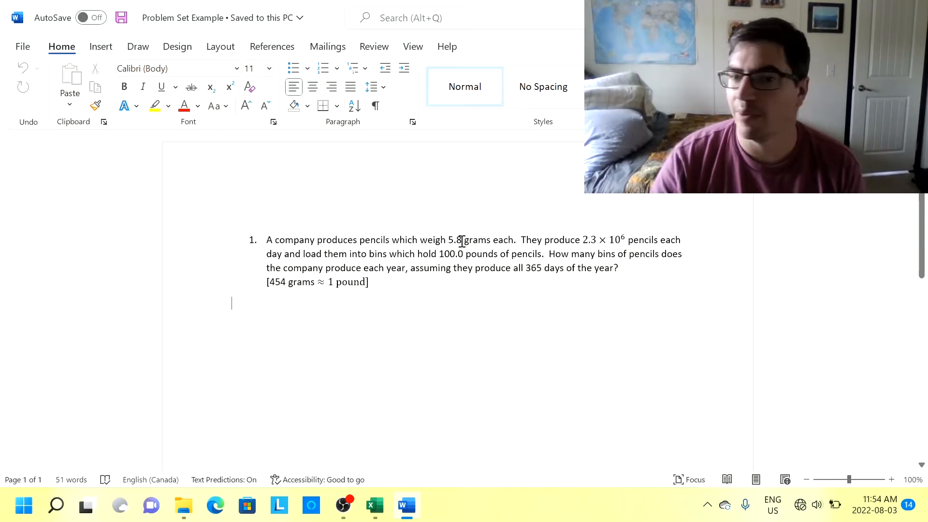
# Examine the pencil problem's numeric values: pencil weight, daily production and bin capacity.
pyautogui.moveTo(462, 241)
pyautogui.mouseDown()
pyautogui.moveTo(421, 241)
pyautogui.moveTo(448, 240)
pyautogui.mouseUp()
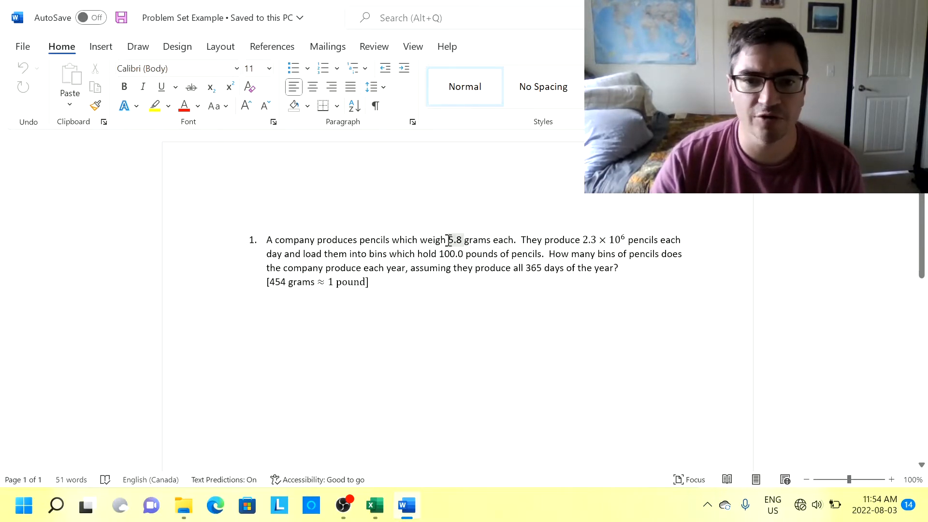
pyautogui.click(428, 254)
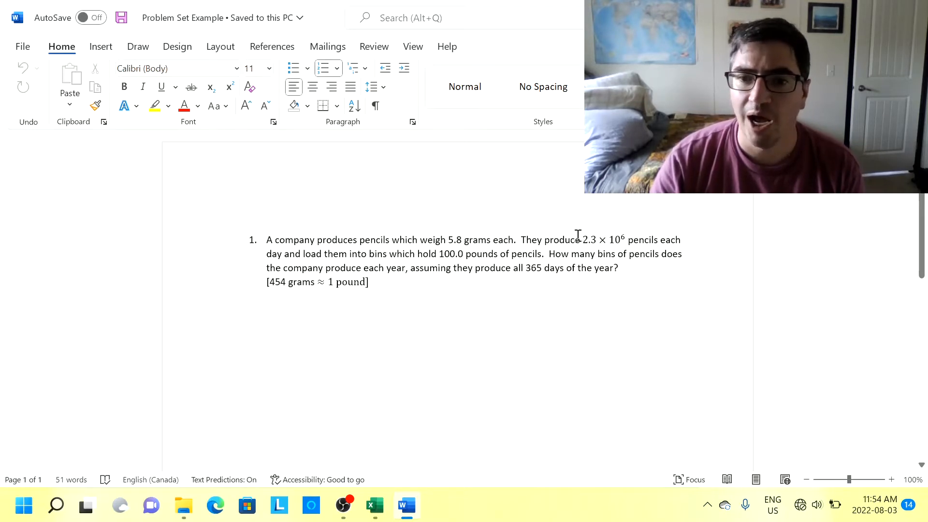
pyautogui.click(597, 239)
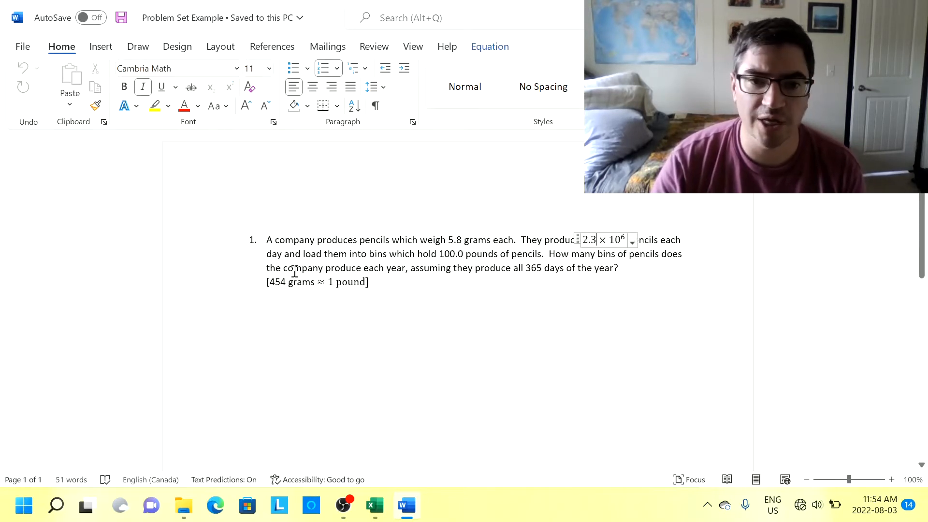
pyautogui.click(293, 248)
pyautogui.click(449, 254)
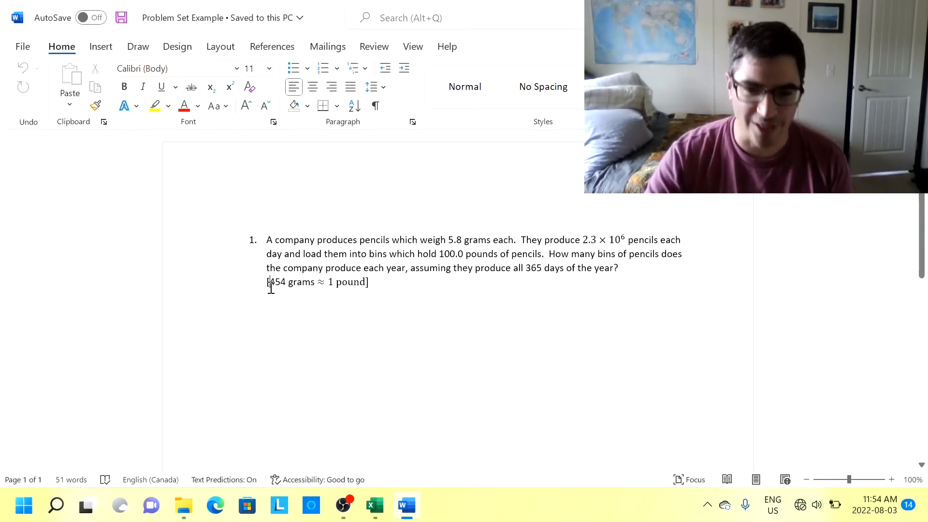
pyautogui.click(457, 240)
pyautogui.click(584, 241)
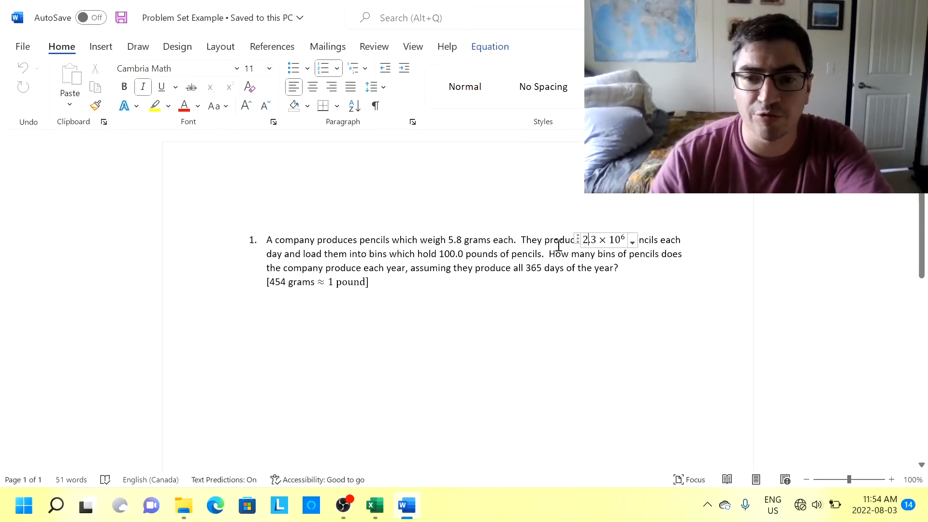
pyautogui.click(441, 254)
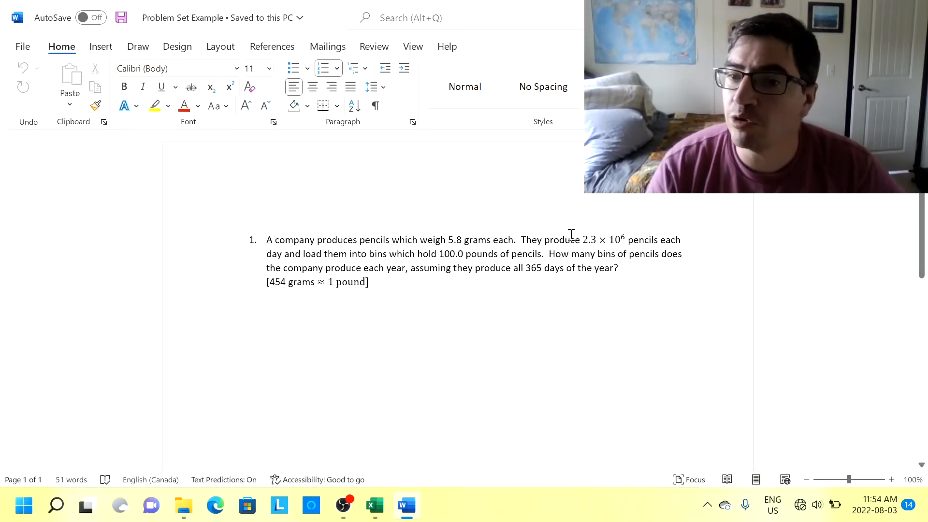
pyautogui.click(597, 240)
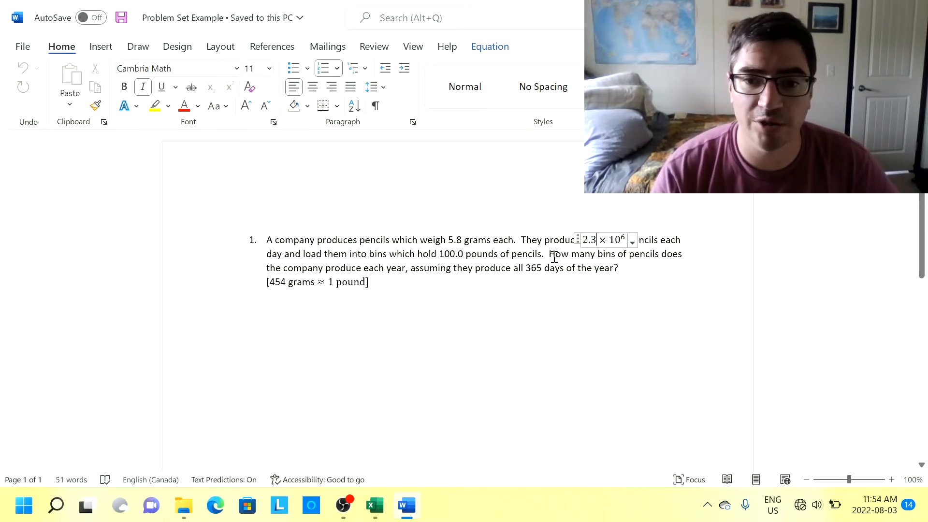
pyautogui.click(428, 259)
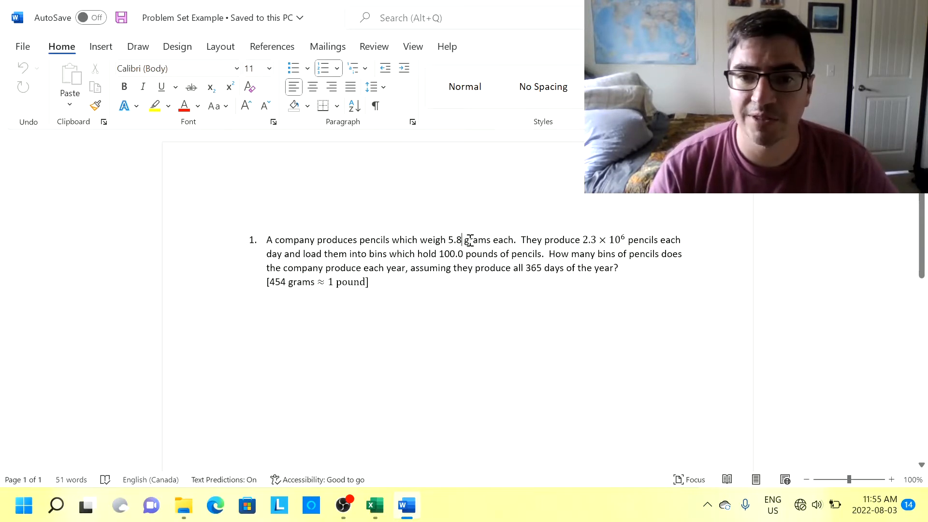
pyautogui.click(586, 240)
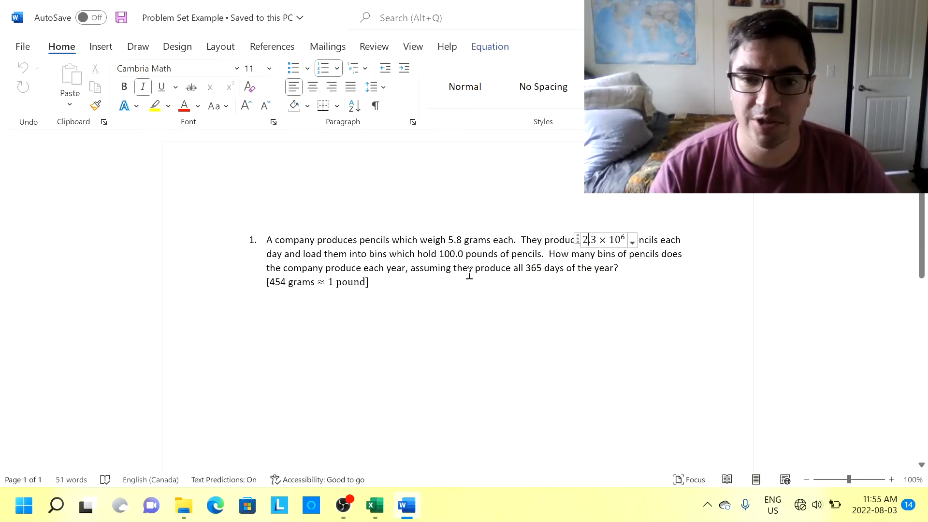
pyautogui.click(443, 253)
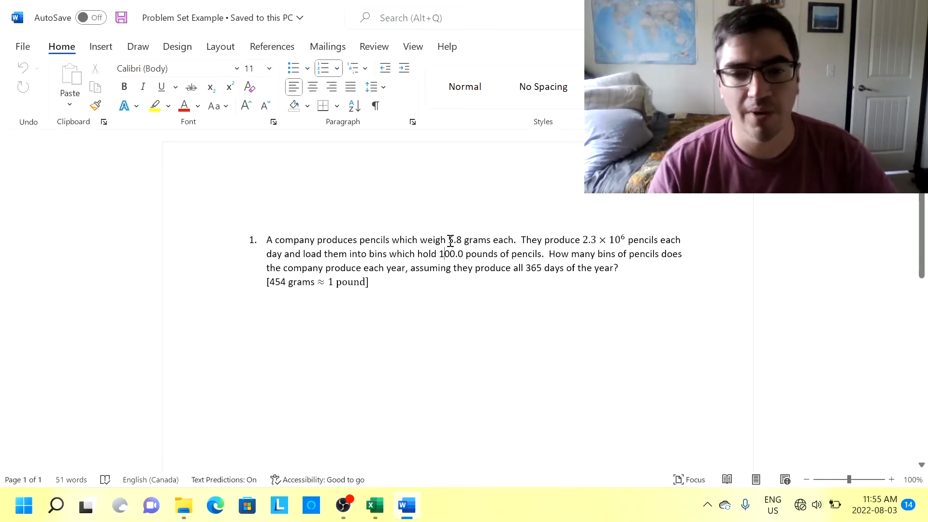
# Switch to the Excel workbook "data for problem set1" and enter the heading Version in cell A1.
pyautogui.click(377, 495)
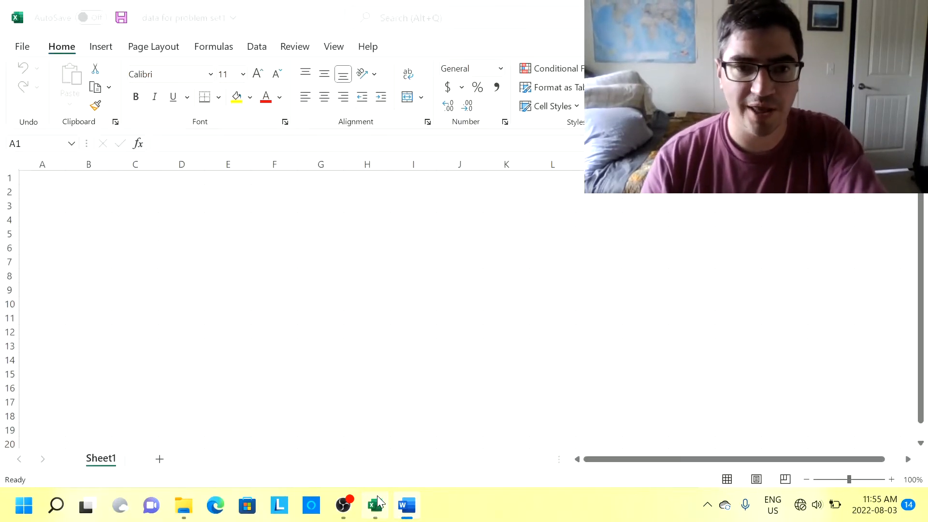
pyautogui.write('Version')
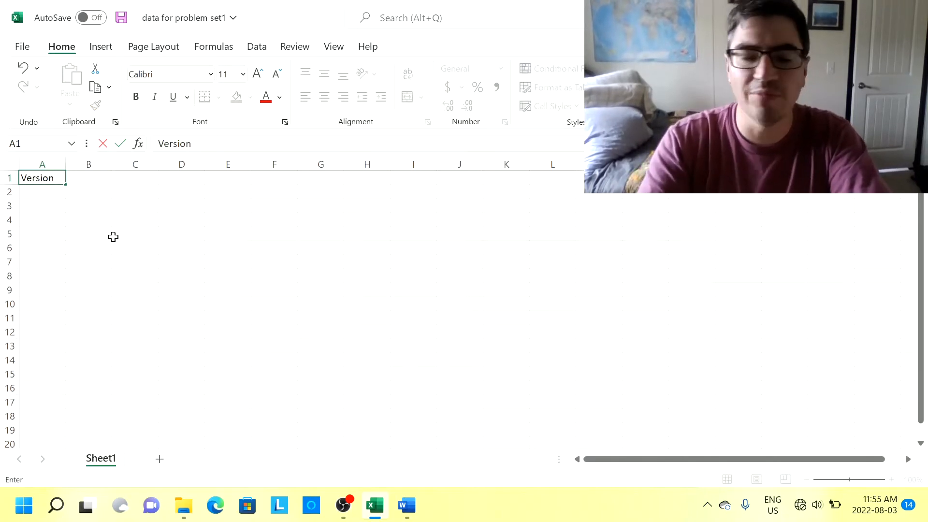
pyautogui.press('Return')
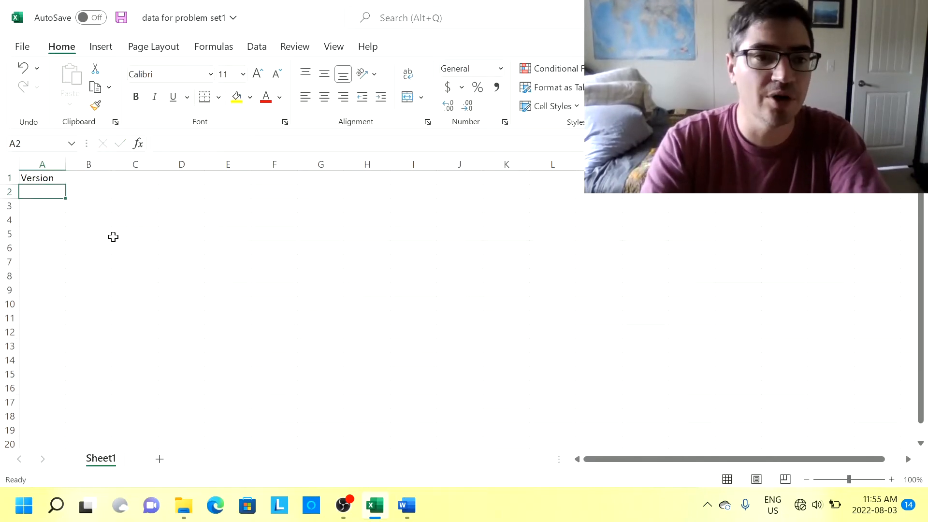
pyautogui.press('Down')
pyautogui.press('Down')
pyautogui.press('Up')
pyautogui.press('Up')
pyautogui.press('Up')
pyautogui.press('Right')
pyautogui.press('Left')
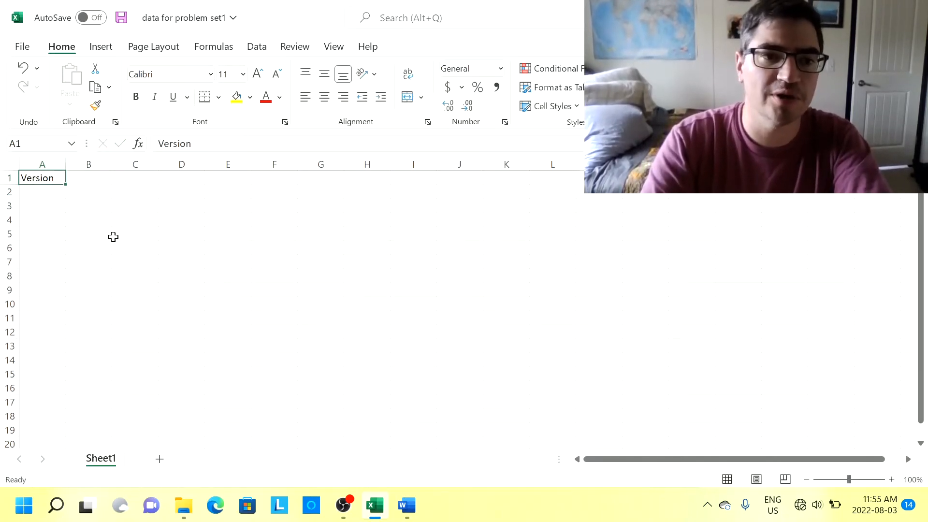
# Enter the first two version numbers, 1 in cell A2 and 2 in cell A3.
pyautogui.press('Down')
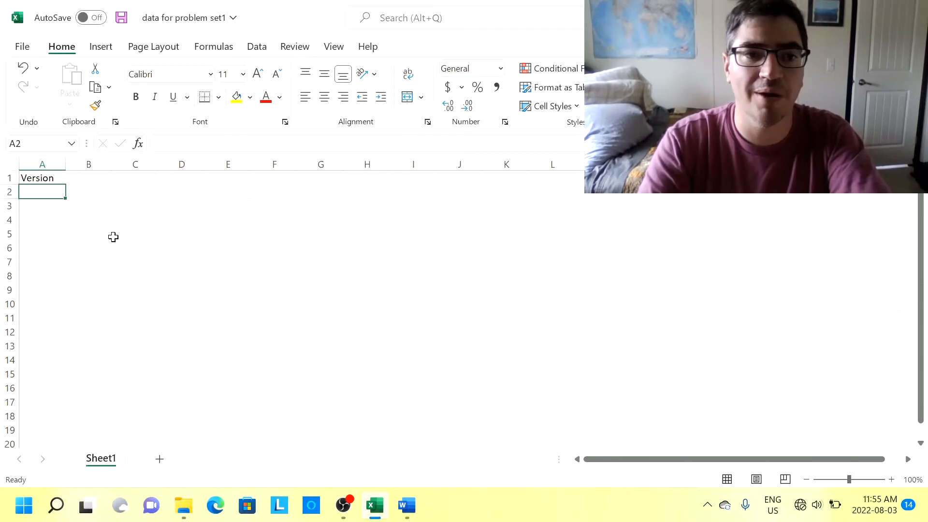
pyautogui.write('1')
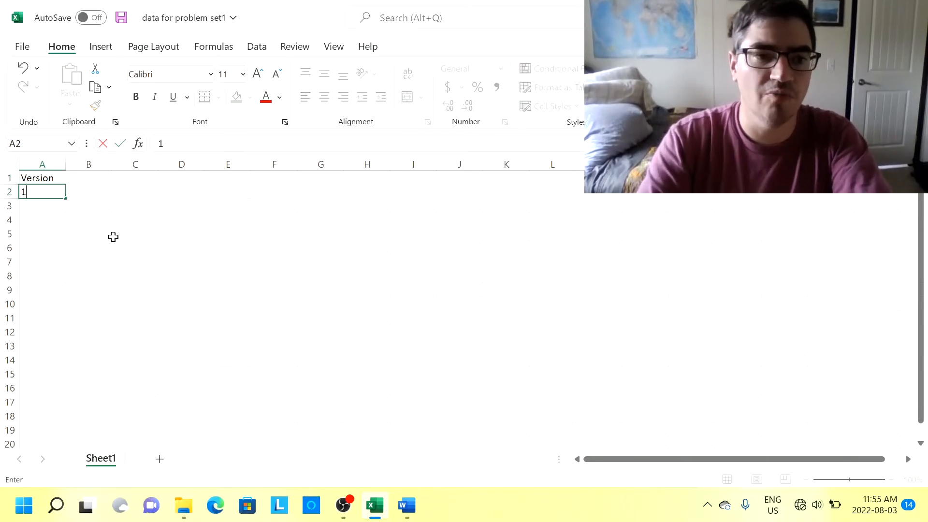
pyautogui.press('Return')
pyautogui.write('2')
pyautogui.press('Return')
pyautogui.press('Up')
pyautogui.press('Up')
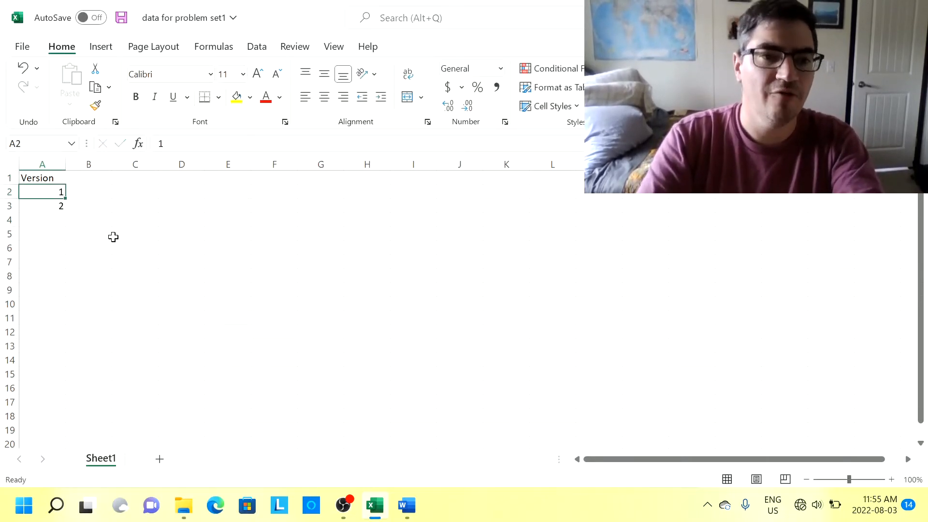
# Extend the version number series from A2:A3 down to 25 in cell A26.
pyautogui.hotkey('shift', 'Down')
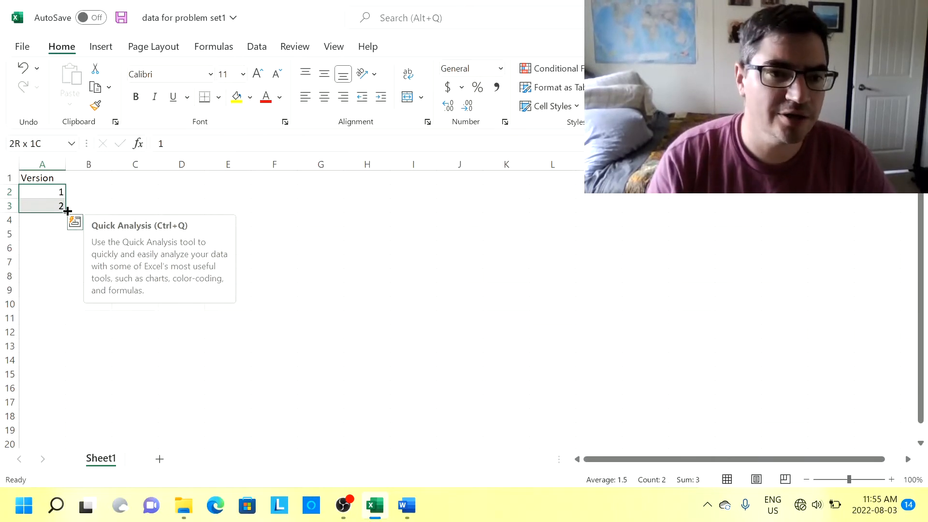
pyautogui.moveTo(65, 212); pyautogui.dragTo(34, 409)
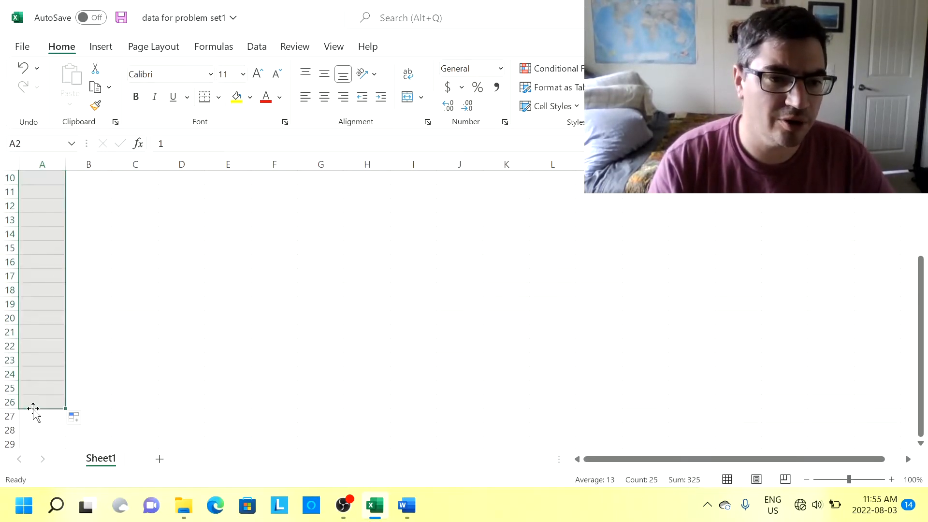
pyautogui.scroll(3, 34, 211)
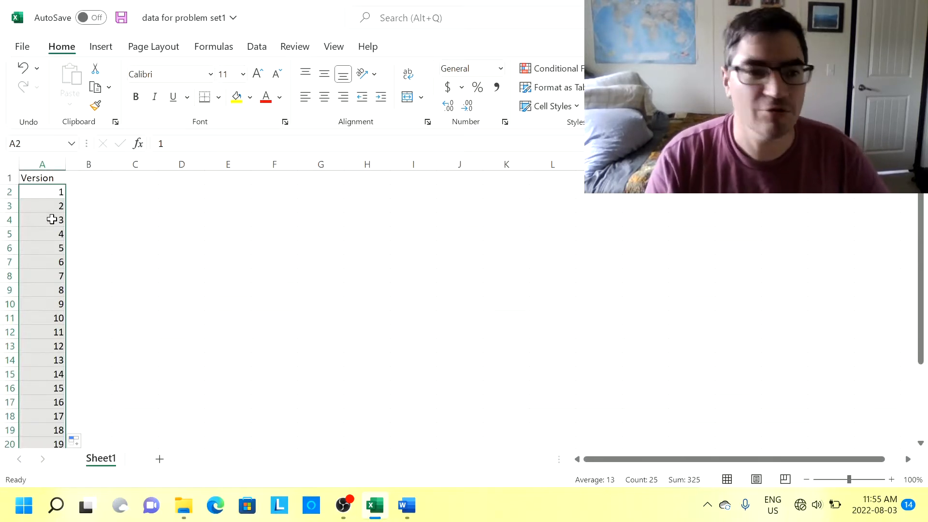
pyautogui.scroll(-5, 51, 220)
pyautogui.click(79, 292)
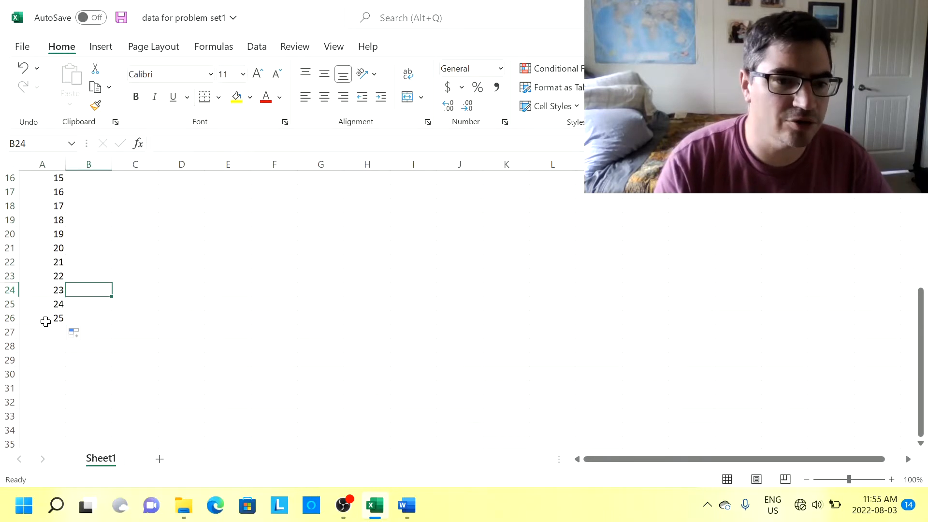
pyautogui.click(46, 321)
pyautogui.scroll(5, 46, 321)
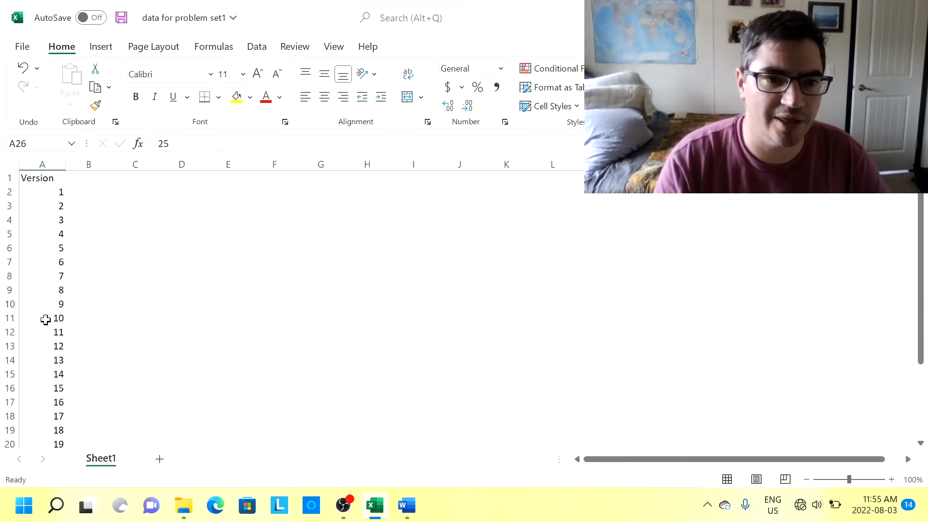
# Add the column heading Mass in cell B1, beside the Version heading.
pyautogui.click(84, 191)
pyautogui.click(89, 179)
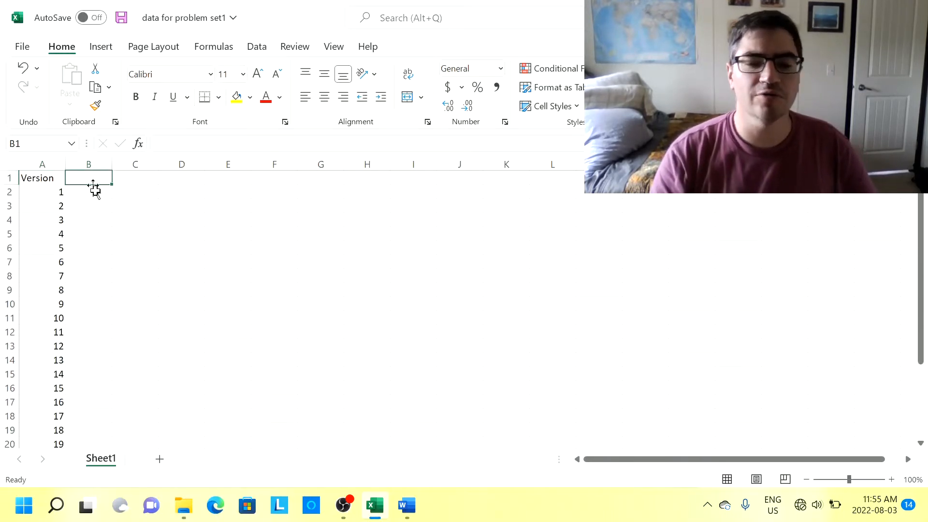
pyautogui.click(409, 497)
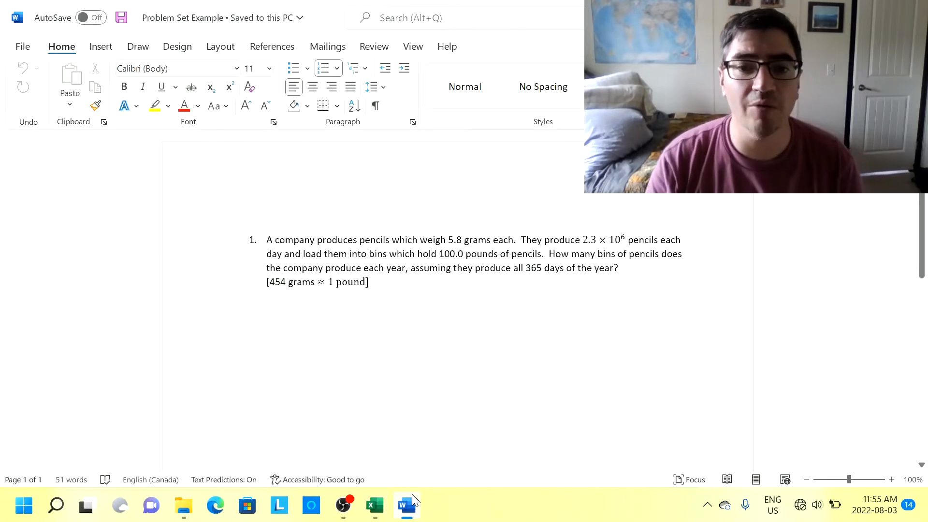
pyautogui.click(376, 506)
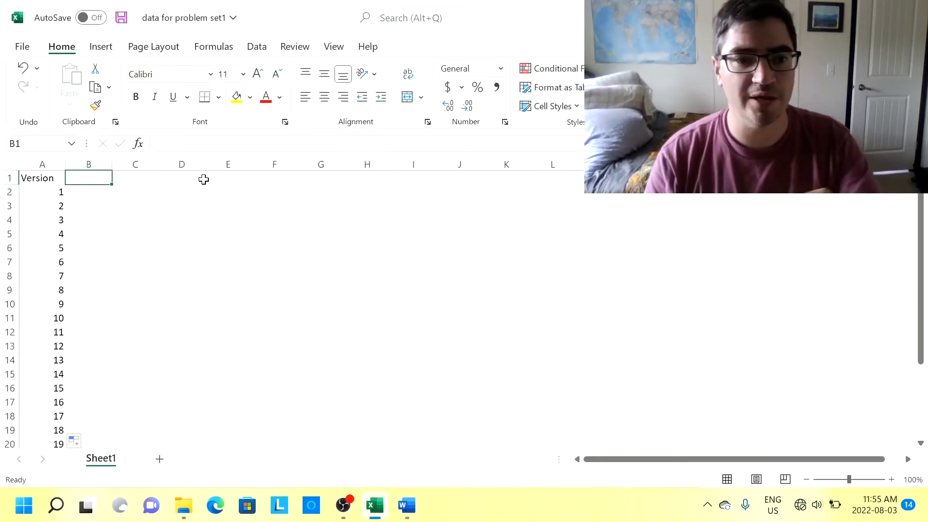
pyautogui.write('Mass')
pyautogui.press('Return')
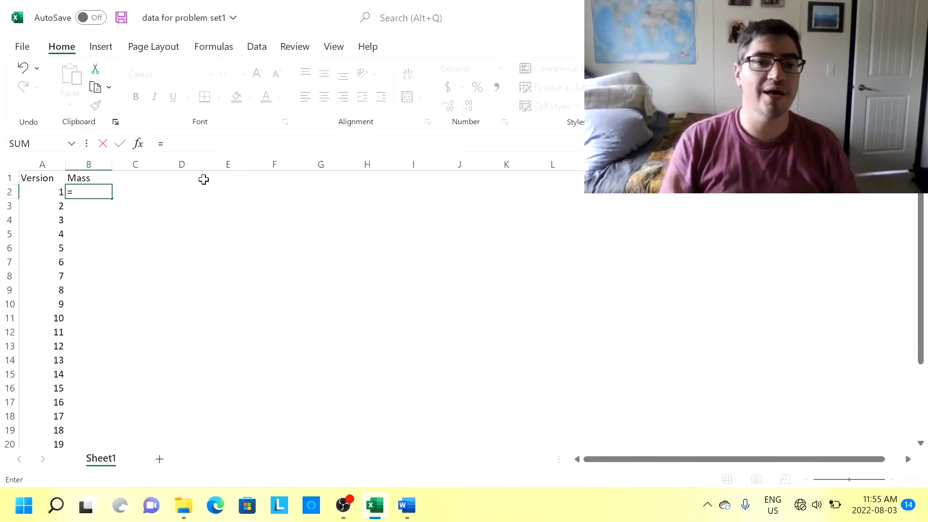
# Enter the formula =RANDBETWEEN(5,8) in cell B2 to generate a random mass for version 1.
pyautogui.write('=')
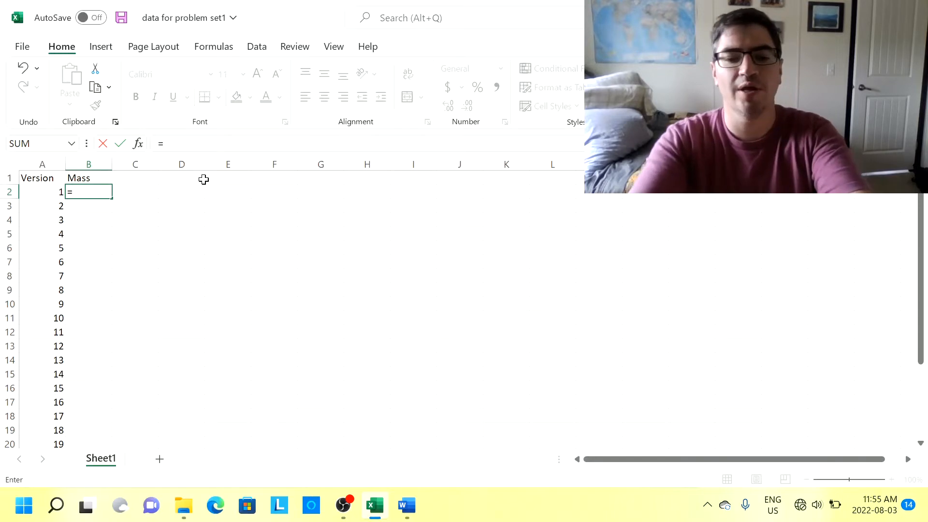
pyautogui.write('randbetween')
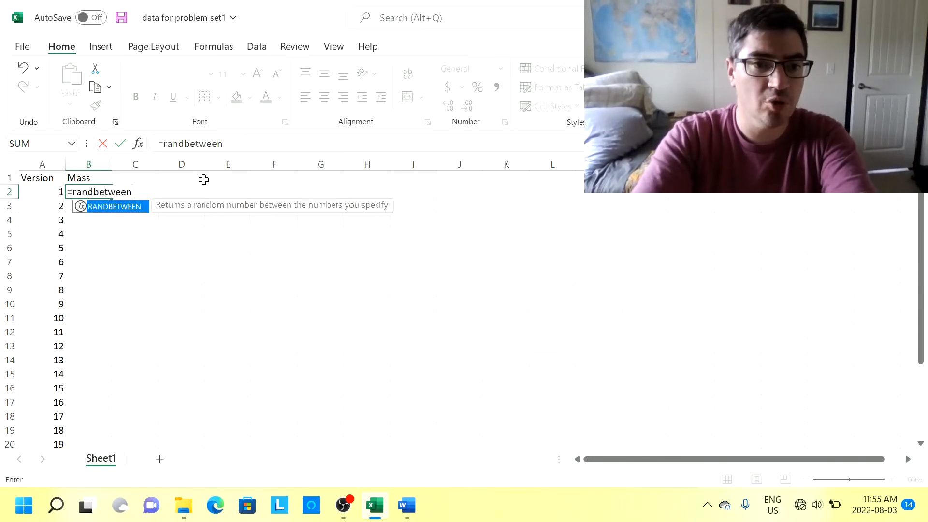
pyautogui.write('(')
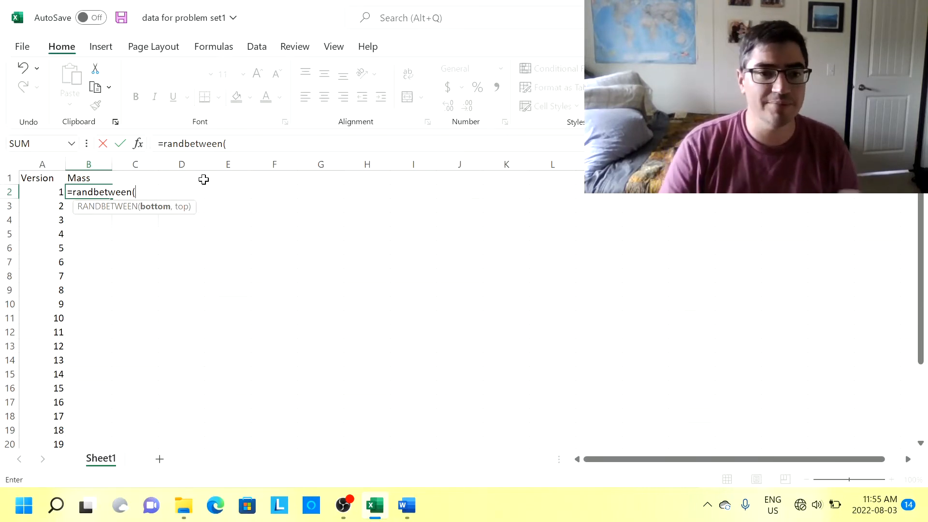
pyautogui.write('5,8')
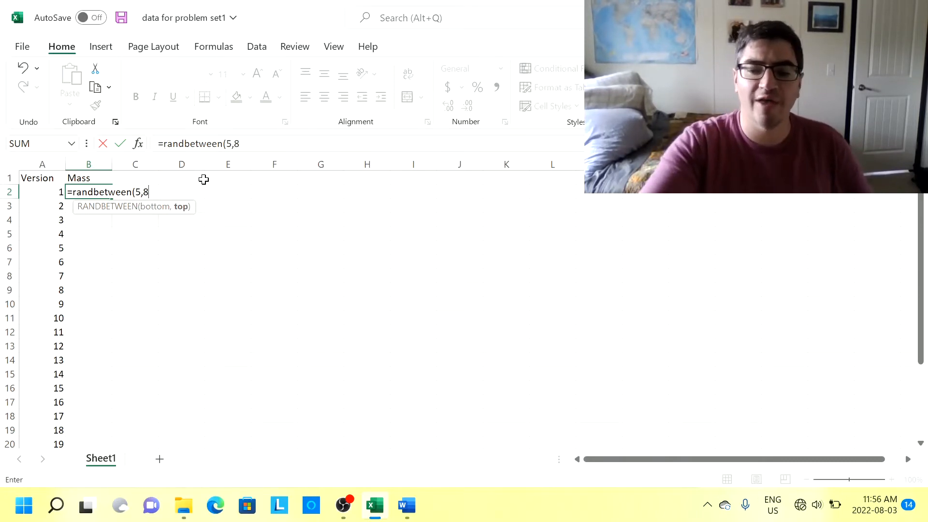
pyautogui.write(')')
pyautogui.press('Return')
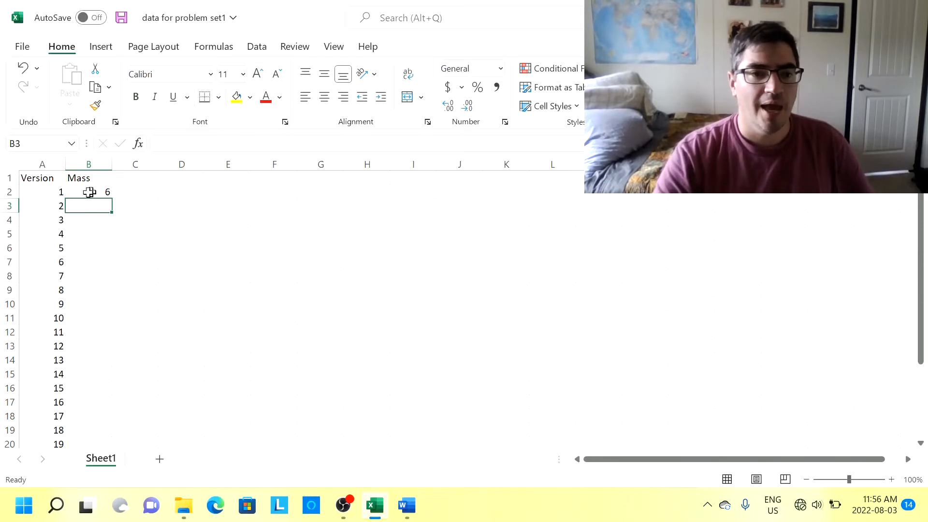
# Fill the random mass formula from B2 down the Mass column for all 25 versions.
pyautogui.click(42, 190)
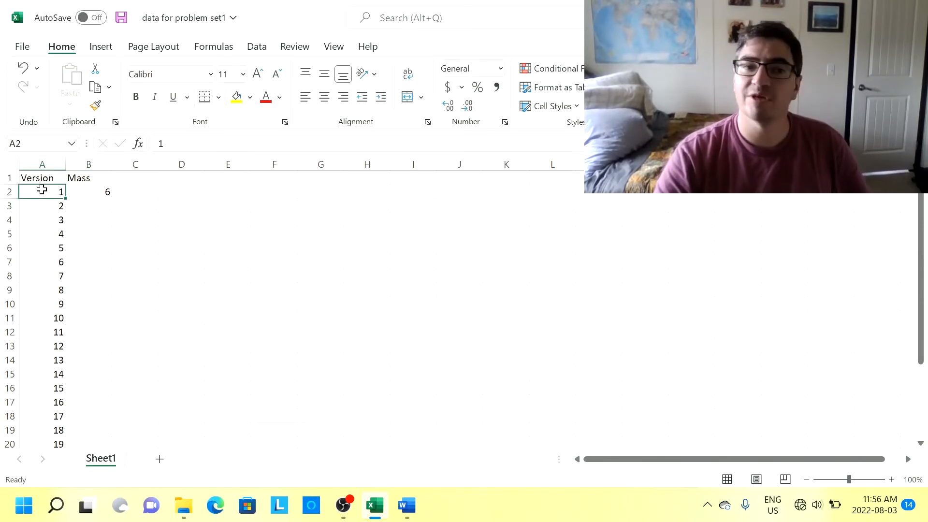
pyautogui.click(91, 192)
pyautogui.doubleClick(110, 197)
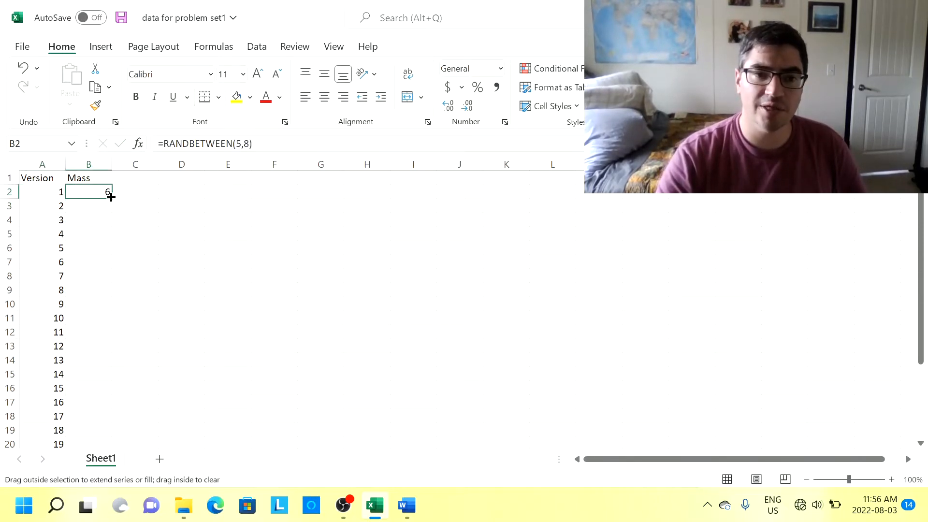
pyautogui.scroll(-5, 107, 218)
pyautogui.scroll(5, 102, 244)
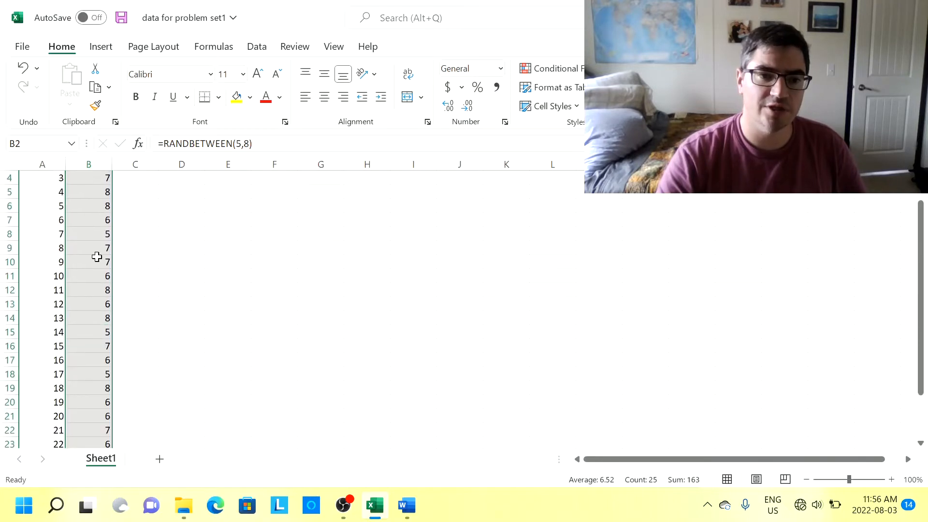
pyautogui.click(120, 219)
pyautogui.click(104, 190)
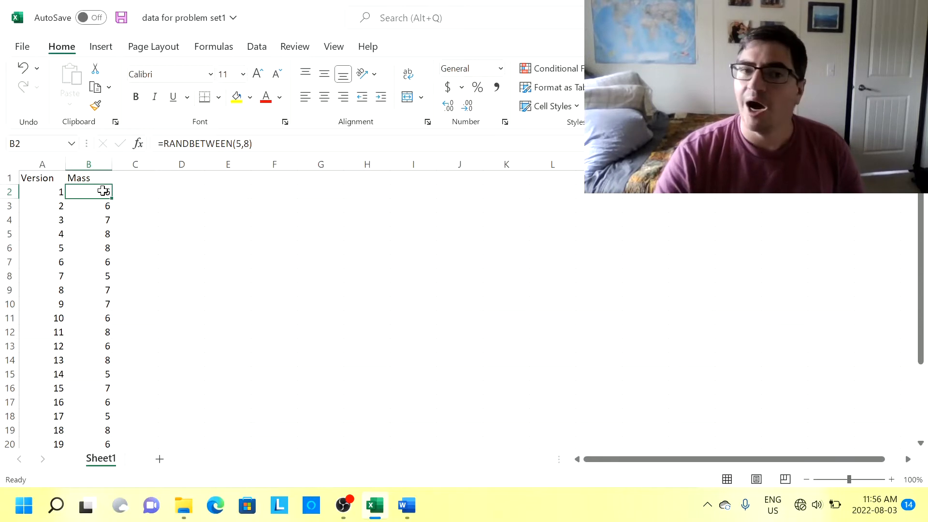
# Change the version 1 mass formula in B2 to =RANDBETWEEN(50,80)/10 for one-decimal random values.
pyautogui.click(241, 143)
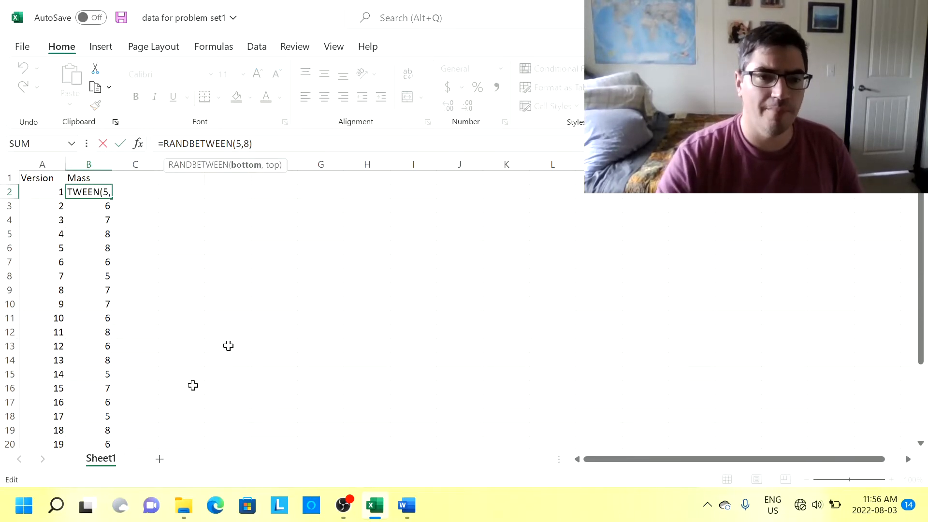
pyautogui.click(211, 307)
pyautogui.click(106, 191)
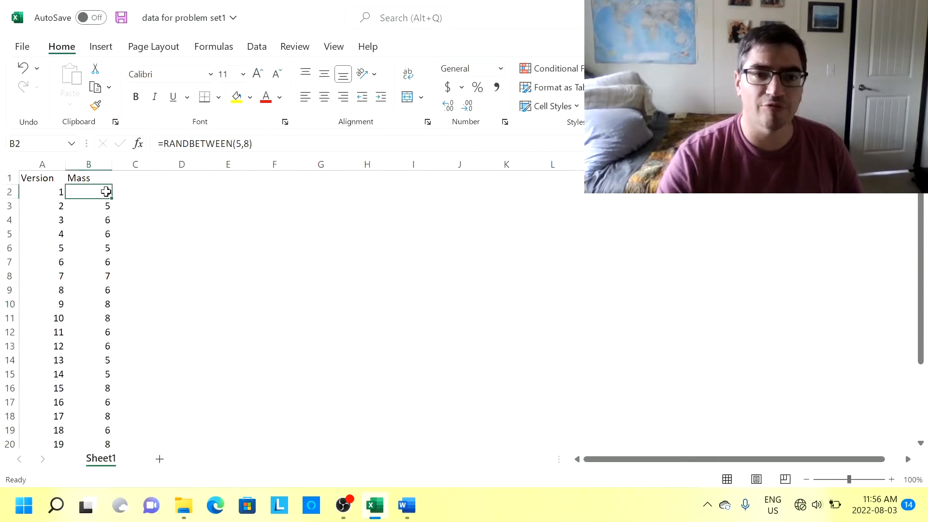
pyautogui.click(246, 142)
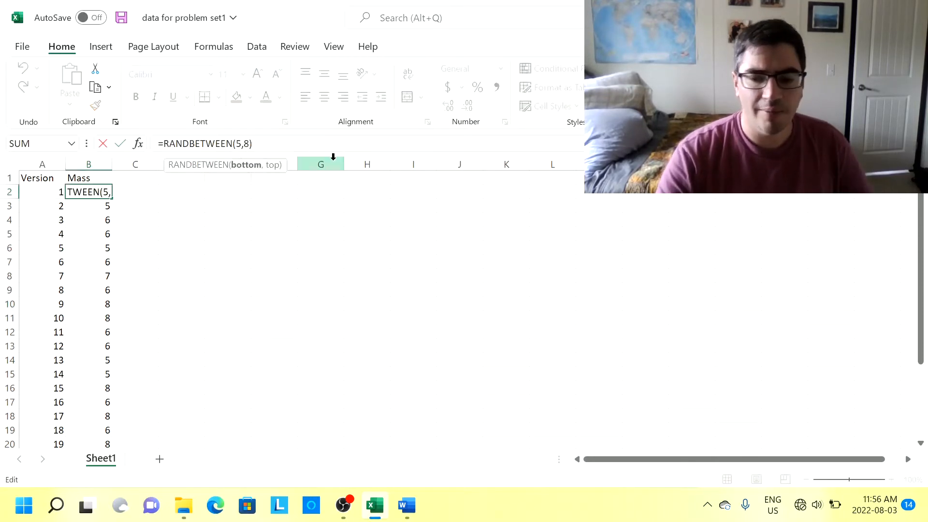
pyautogui.write('0')
pyautogui.press('Right')
pyautogui.press('Right')
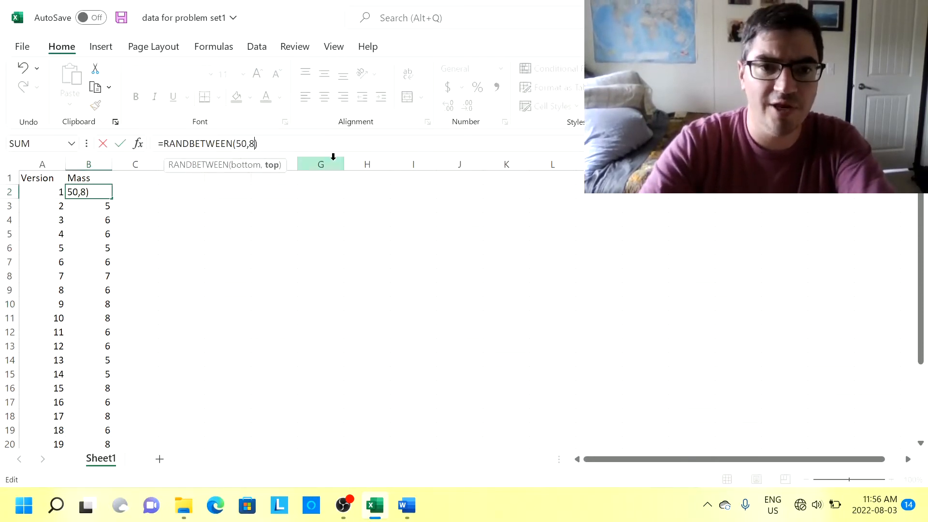
pyautogui.write('0')
pyautogui.press('Right')
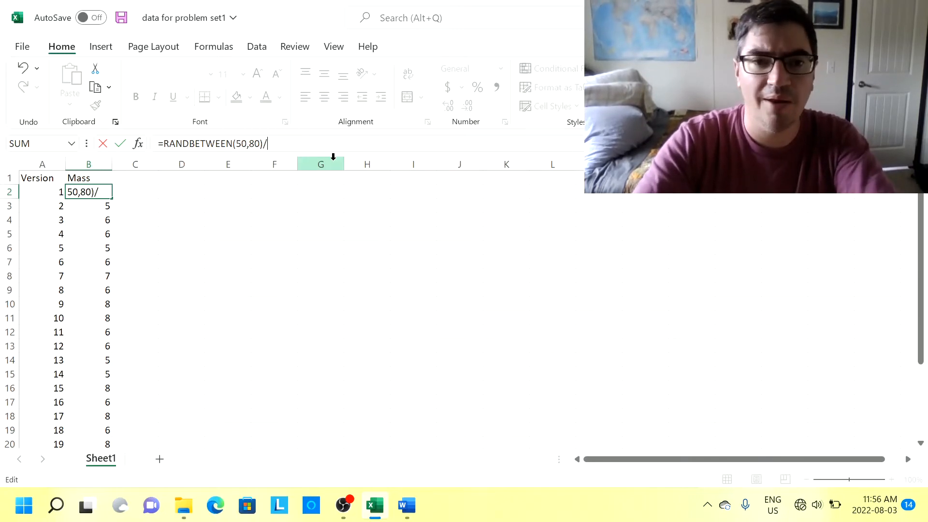
pyautogui.write('/10')
pyautogui.press('Return')
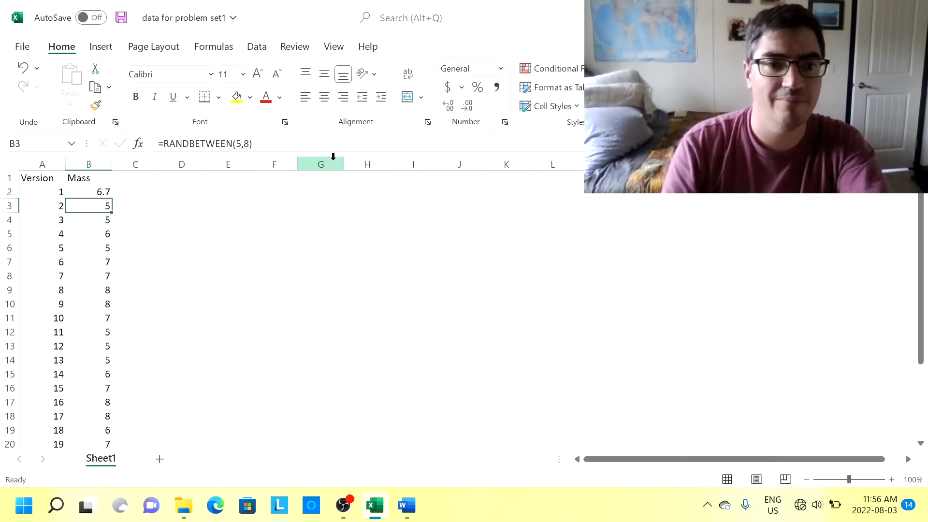
# Fill the revised mass formula from B2 down the Mass column for all 25 versions.
pyautogui.click(84, 190)
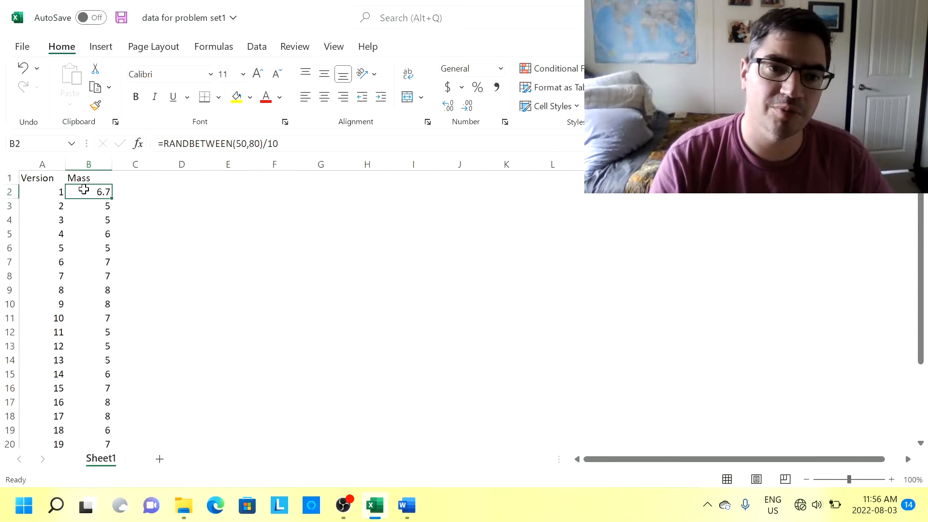
pyautogui.doubleClick(112, 199)
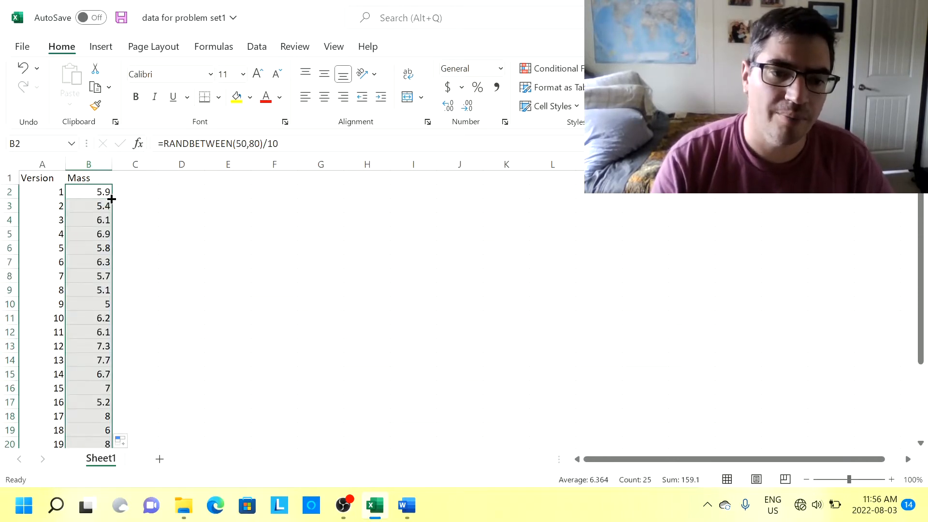
pyautogui.scroll(-2, 112, 203)
pyautogui.click(96, 335)
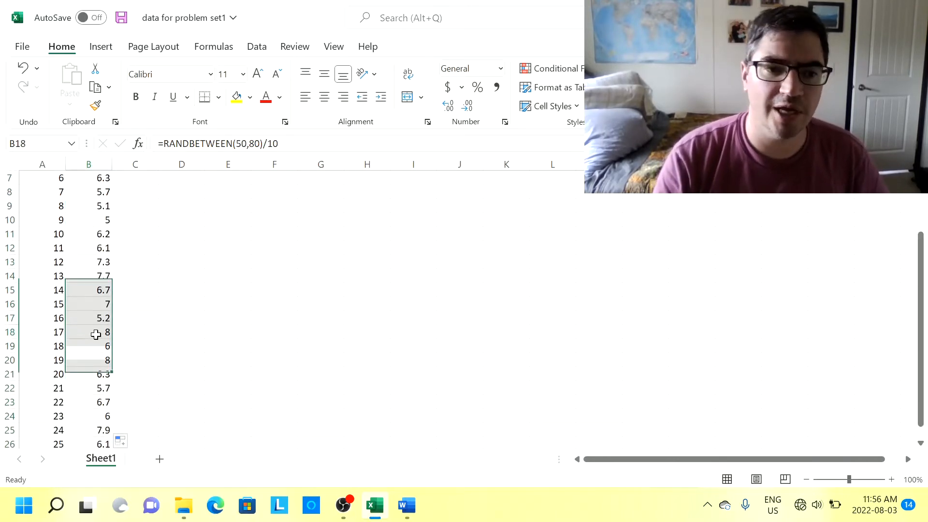
pyautogui.scroll(-2, 99, 334)
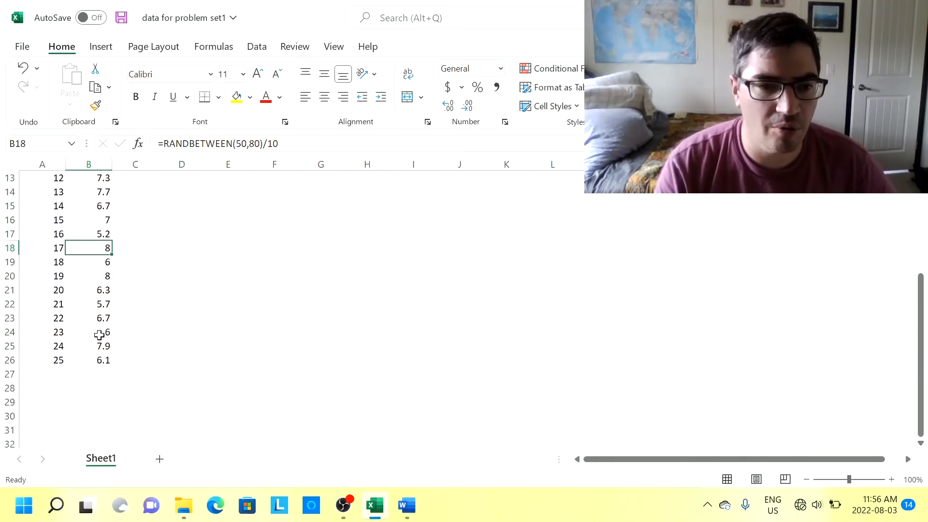
pyautogui.scroll(4, 99, 334)
pyautogui.scroll(-2, 99, 334)
pyautogui.scroll(3, 99, 334)
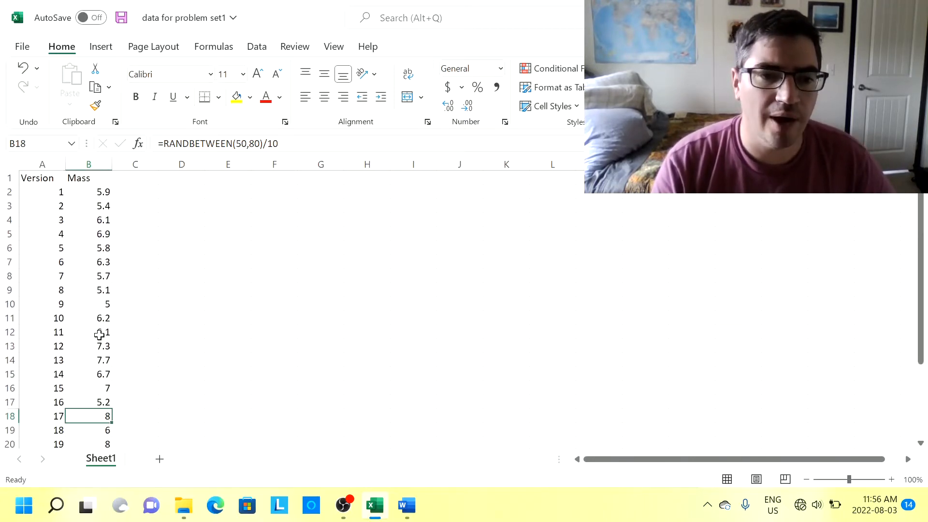
# Add the column heading Number in cell C1, beside the Mass heading.
pyautogui.click(145, 181)
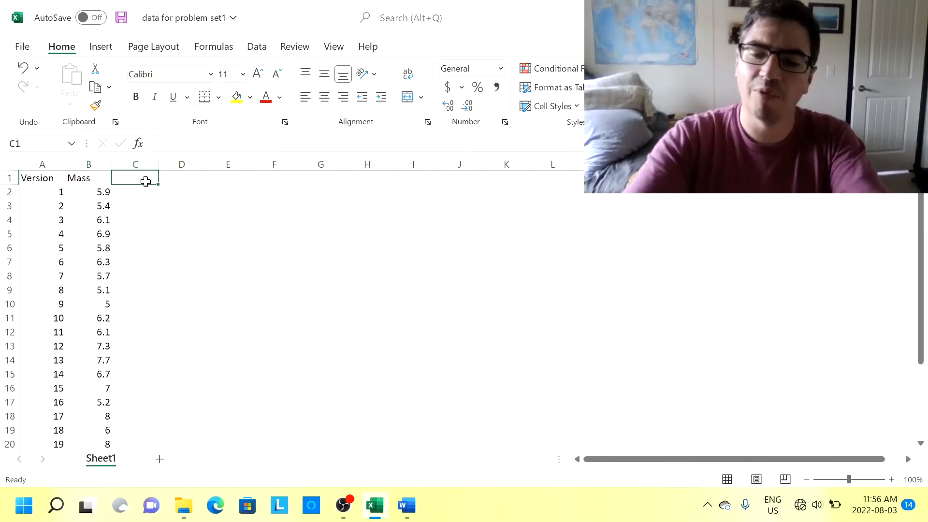
pyautogui.write('Number')
pyautogui.press('Return')
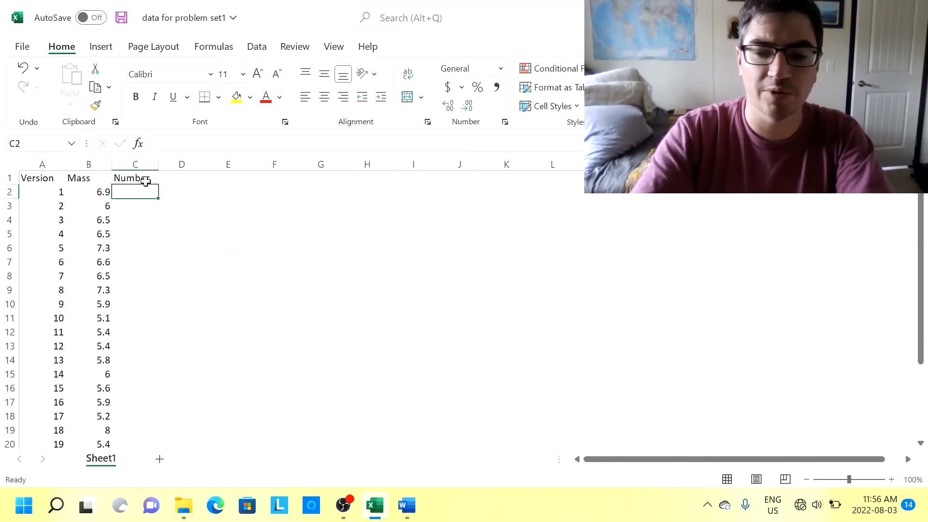
# Enter the formula =RANDBETWEEN(20,50)/10 in cell C2 to generate a random number for version 1.
pyautogui.write('=rand')
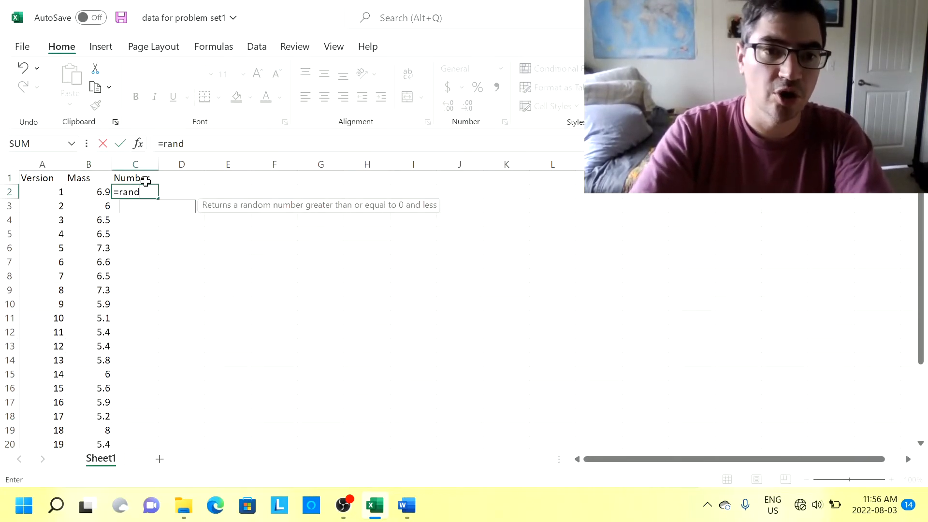
pyautogui.write('between(')
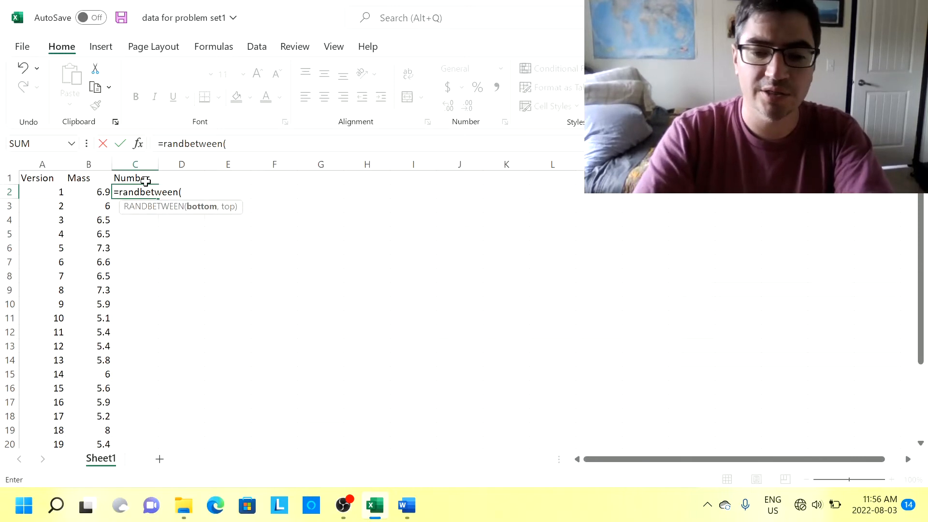
pyautogui.write('20,40')
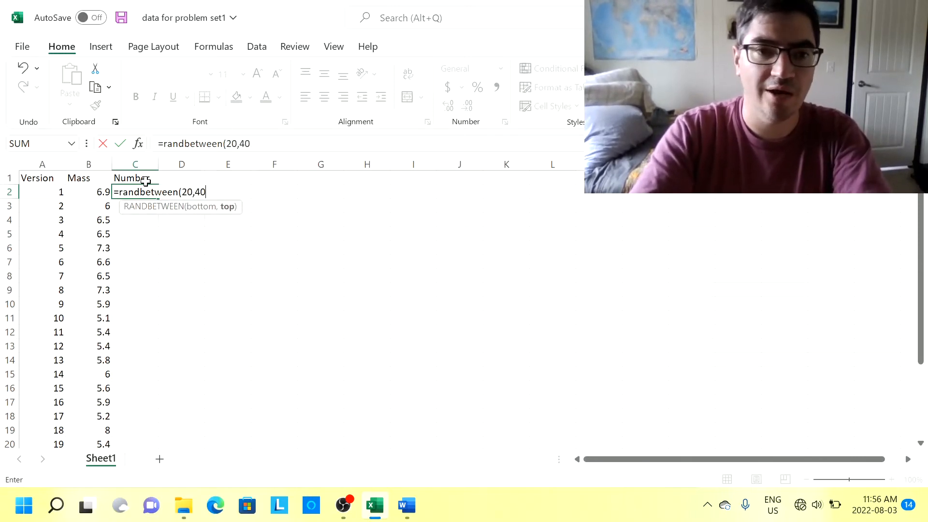
pyautogui.press('BackSpace')
pyautogui.press('BackSpace')
pyautogui.write('50)/1')
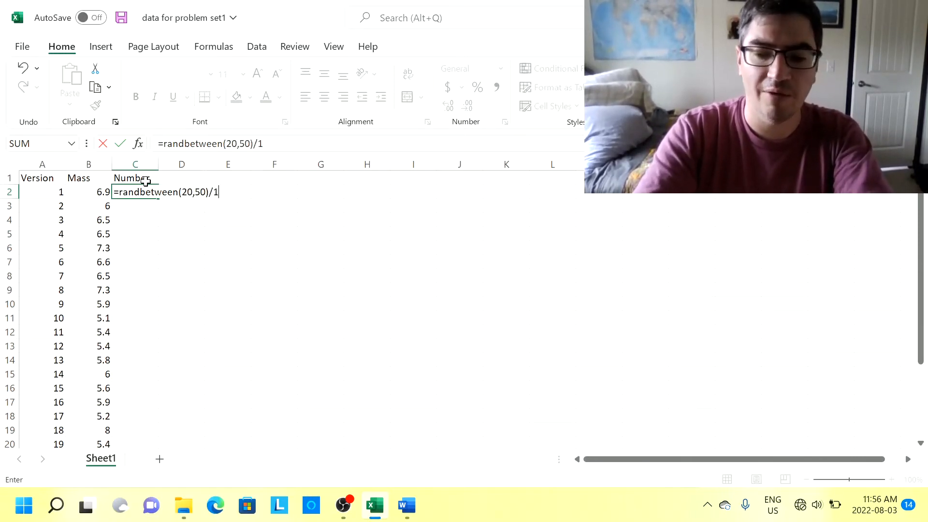
pyautogui.write('0')
pyautogui.press('Return')
# Fill the random number formula from C2 down the Number column for all 25 versions.
pyautogui.click(152, 190)
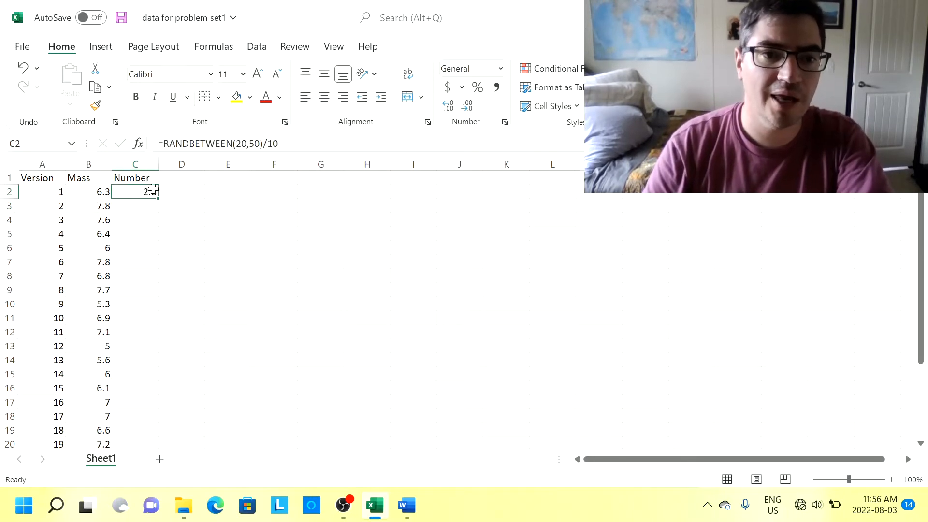
pyautogui.doubleClick(159, 202)
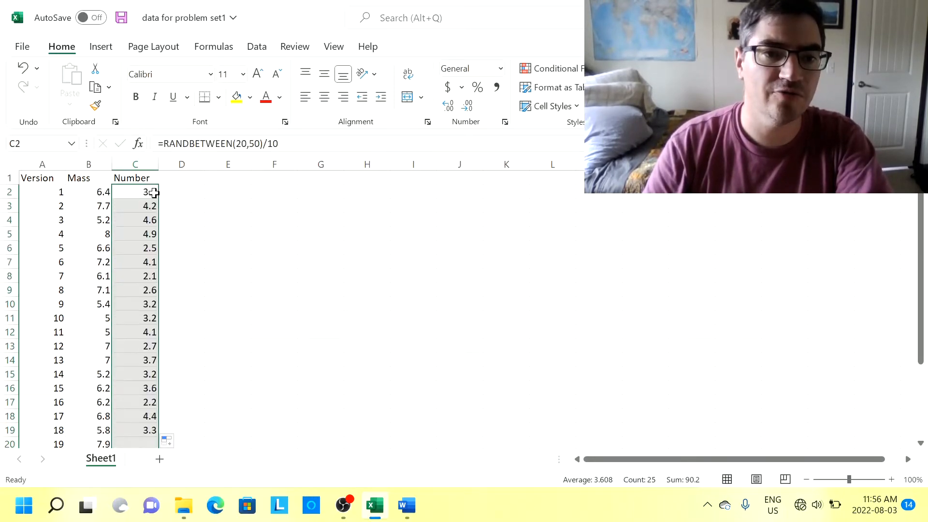
pyautogui.scroll(-3, 145, 302)
pyautogui.scroll(3, 145, 302)
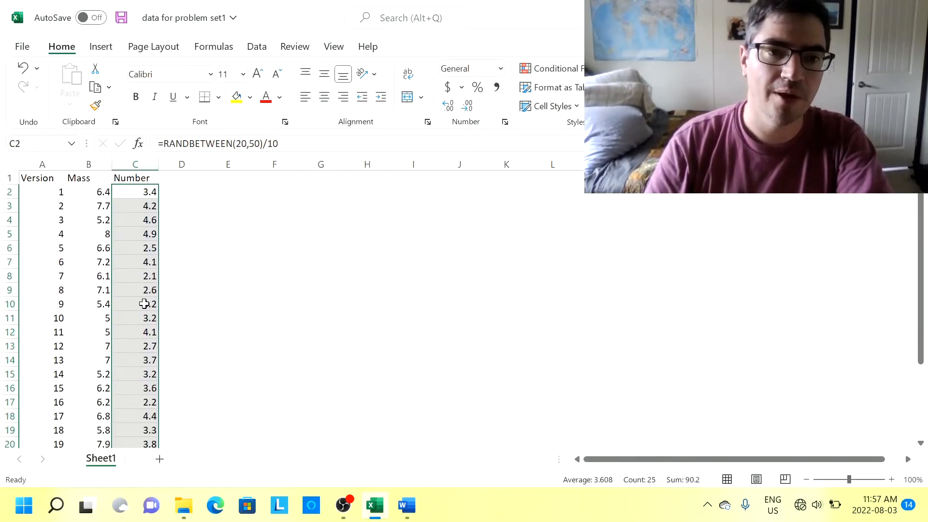
pyautogui.click(181, 237)
pyautogui.click(97, 193)
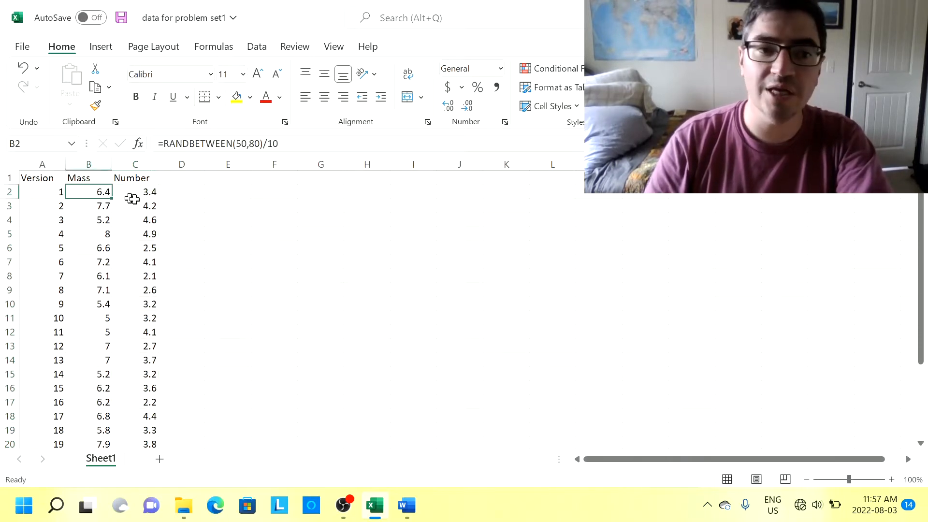
pyautogui.click(149, 201)
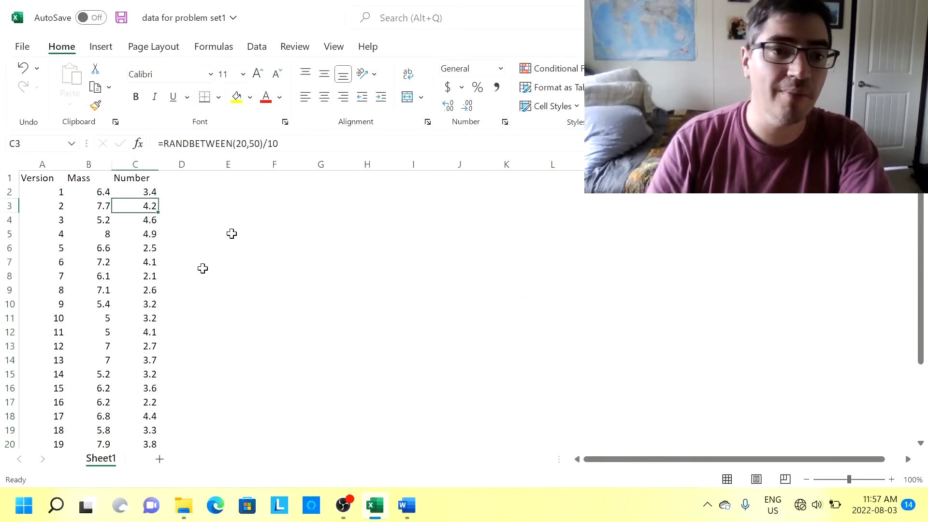
# Add the column heading Bin Size in cell D1, beside the Number heading.
pyautogui.click(173, 179)
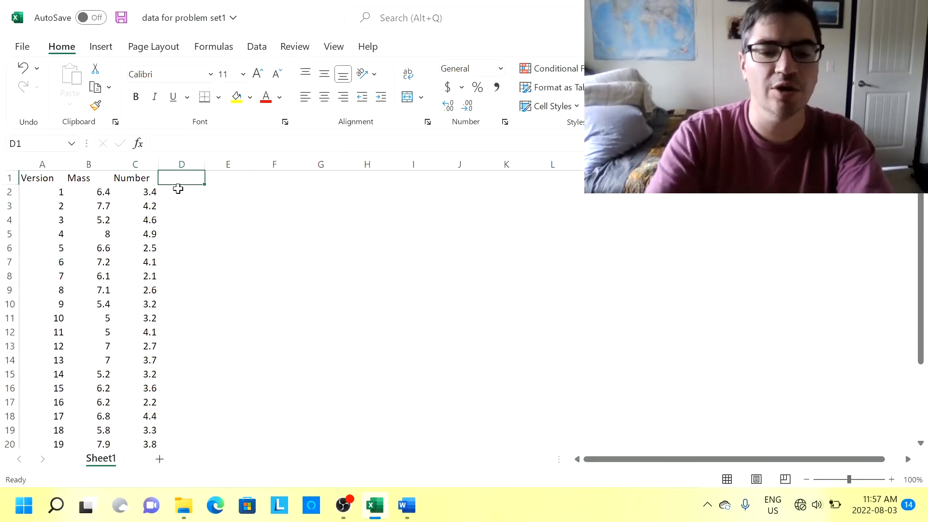
pyautogui.write('Bin Siz')
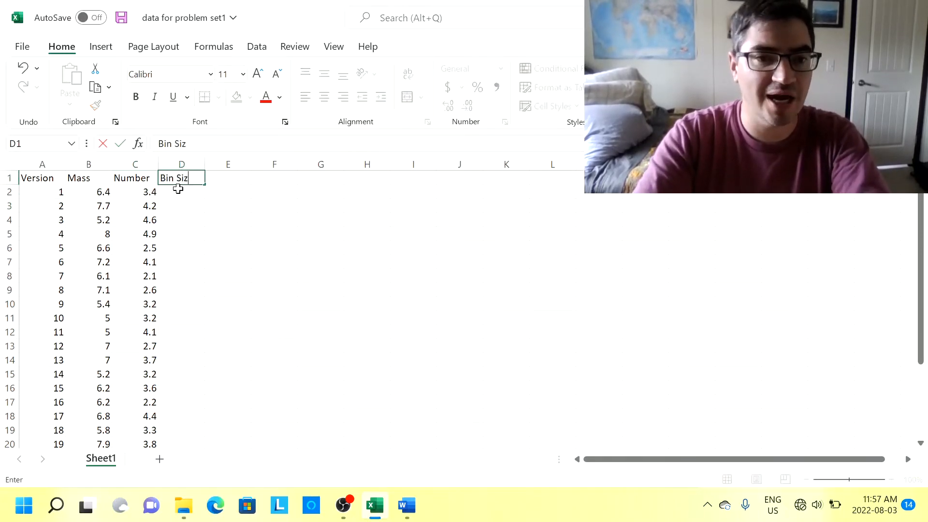
pyautogui.write('e')
pyautogui.press('Return')
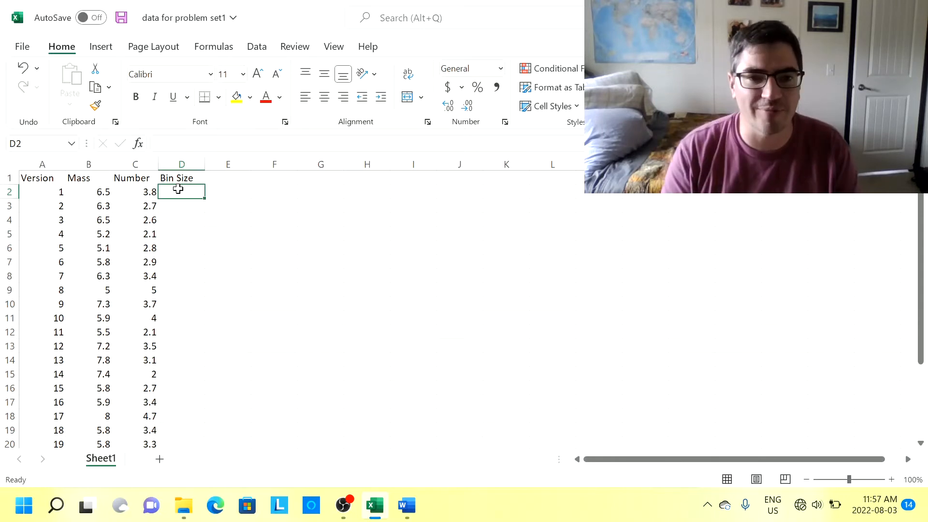
# Enter the formula =RANDBETWEEN(3,6)*20 in cell D2 to generate a random bin size for version 1.
pyautogui.write('=')
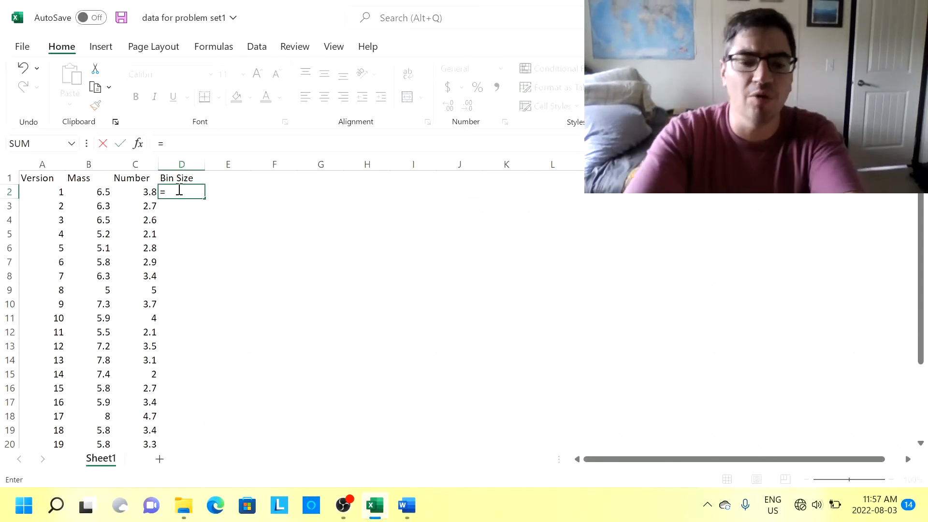
pyautogui.write('randb')
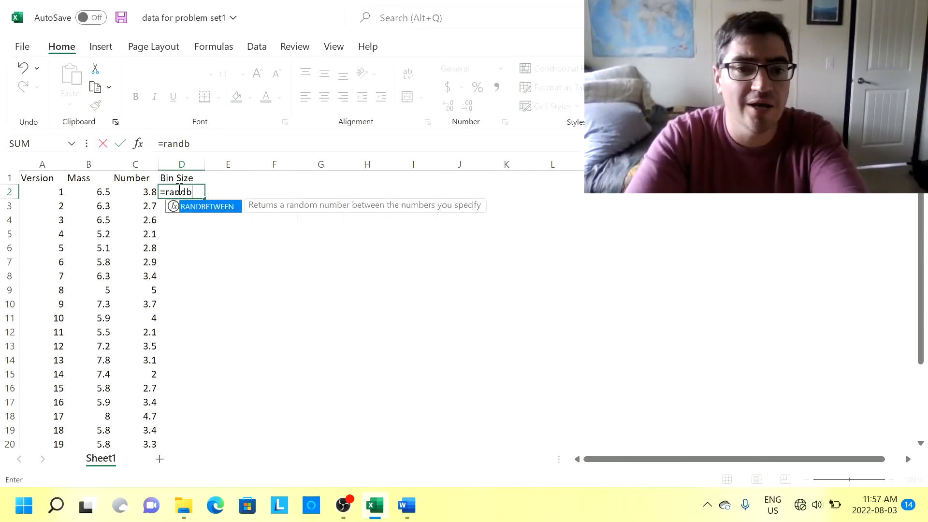
pyautogui.write('etween(')
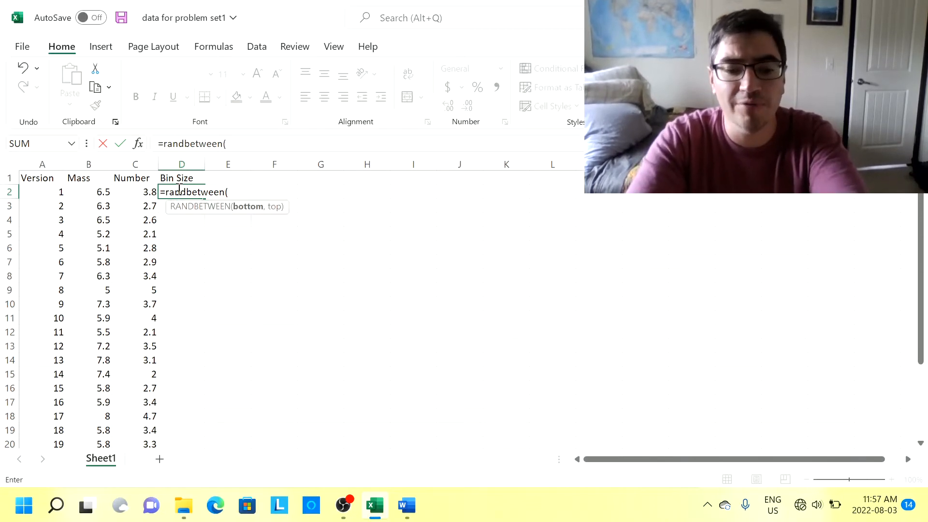
pyautogui.write('3,6)*')
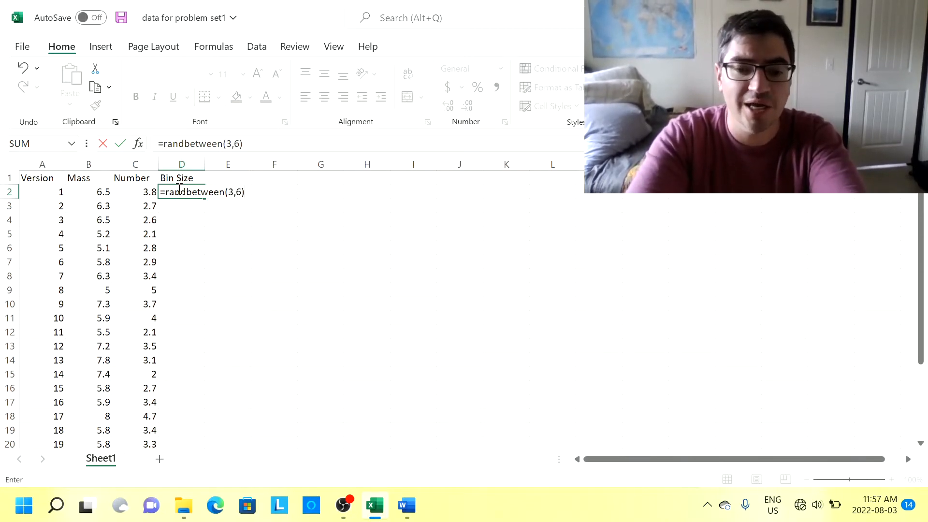
pyautogui.write('20')
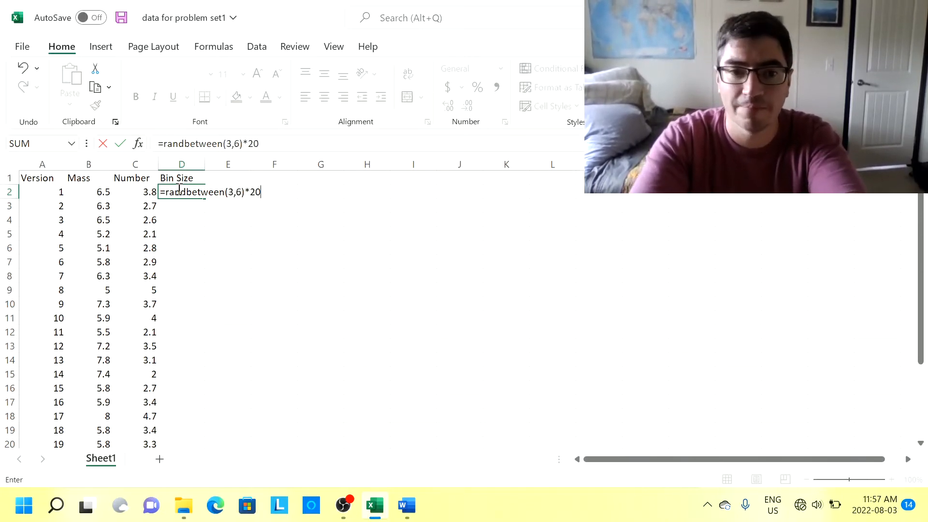
pyautogui.press('Return')
# Fill the bin size formula from D2 down the Bin Size column for all 25 versions.
pyautogui.click(191, 194)
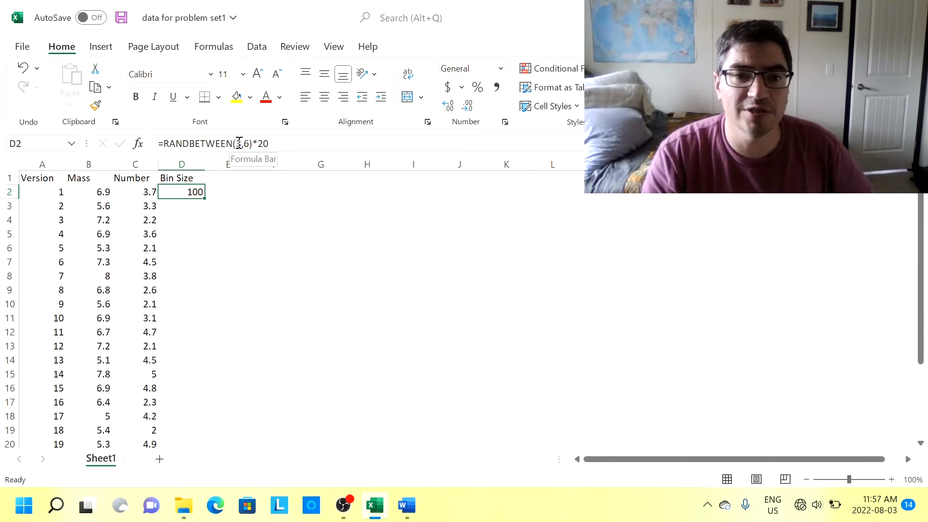
pyautogui.doubleClick(205, 198)
pyautogui.click(237, 207)
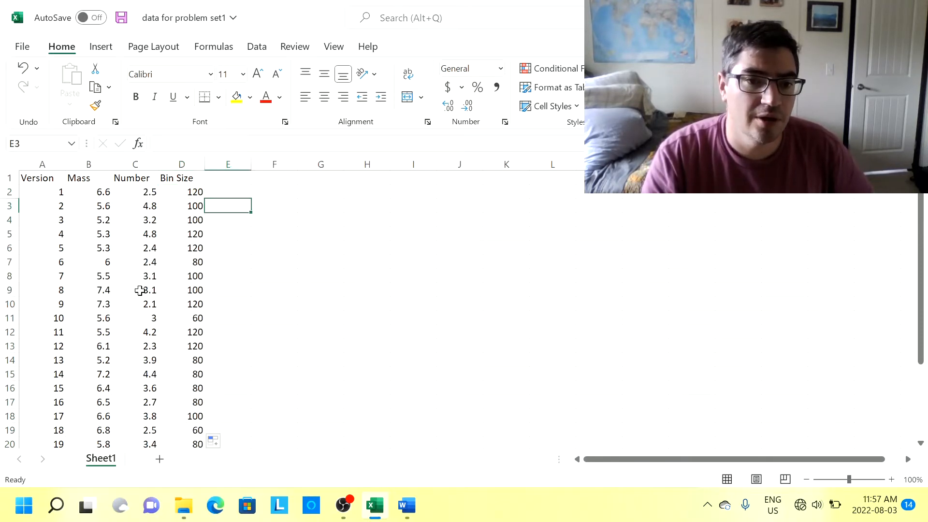
# Review the random values down the table and the version 1 entries for Mass, Number and Bin Size.
pyautogui.scroll(-3, 168, 333)
pyautogui.scroll(-1, 169, 333)
pyautogui.scroll(4, 191, 273)
pyautogui.scroll(-4, 191, 249)
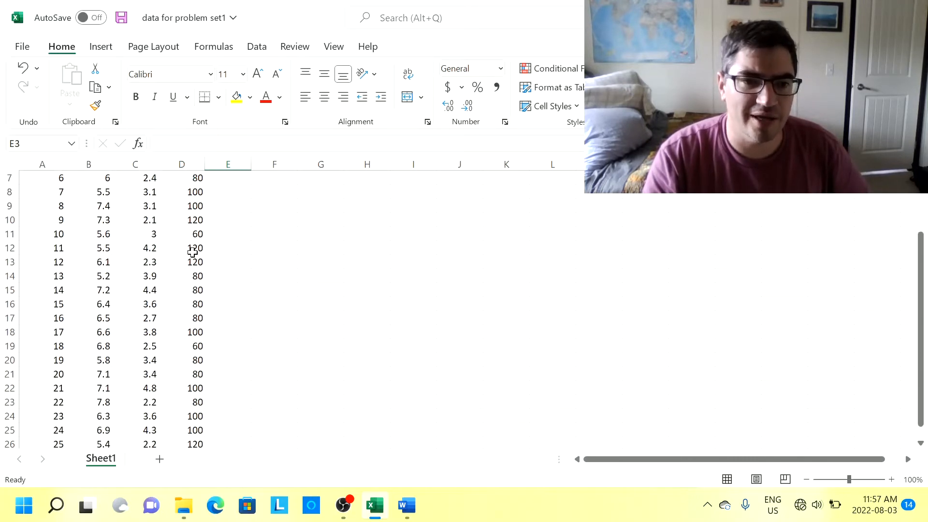
pyautogui.scroll(4, 188, 303)
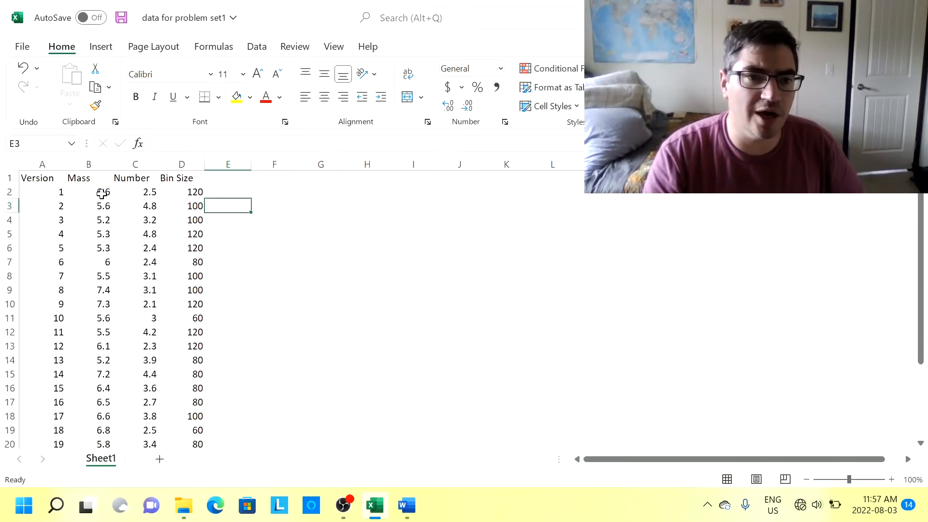
pyautogui.click(103, 193)
pyautogui.click(127, 193)
pyautogui.click(186, 193)
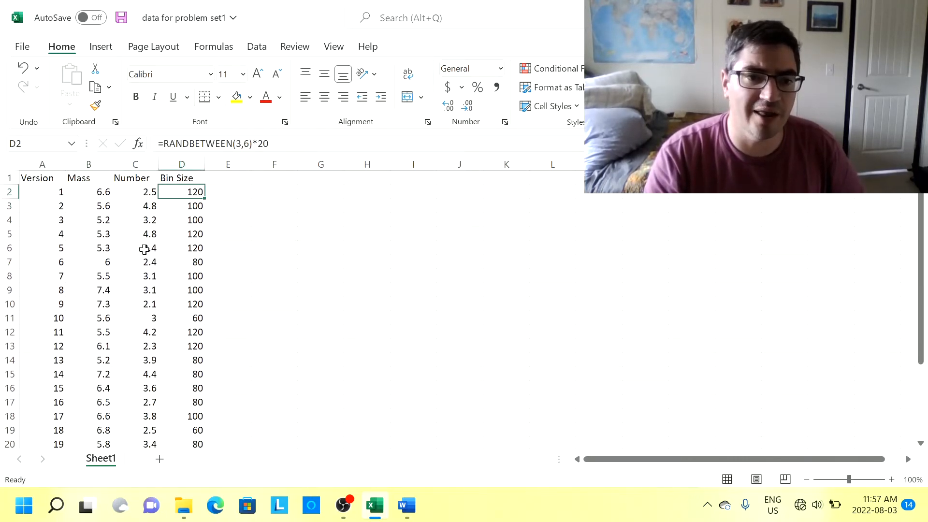
# Review the random Mass, Number and Bin Size values down the table to version 25.
pyautogui.scroll(-4, 132, 352)
pyautogui.scroll(4, 161, 288)
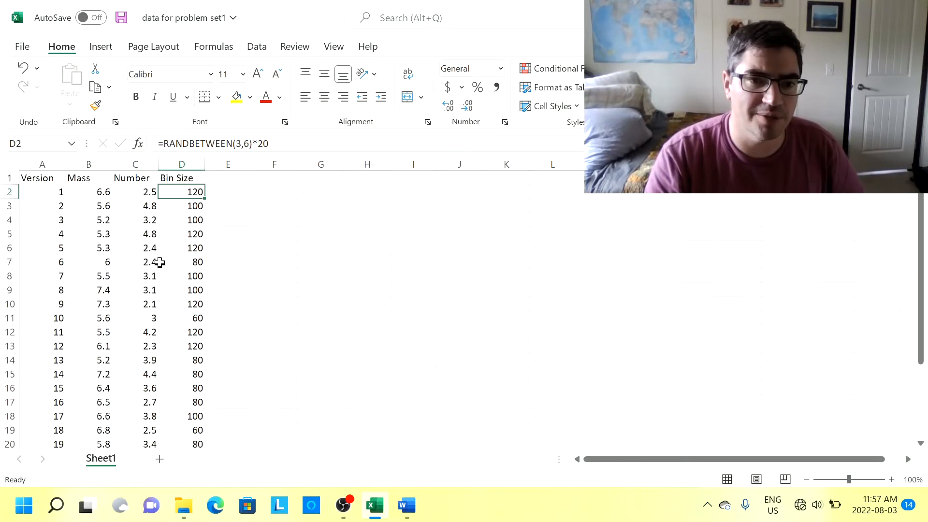
pyautogui.click(106, 234)
pyautogui.click(134, 234)
pyautogui.click(189, 220)
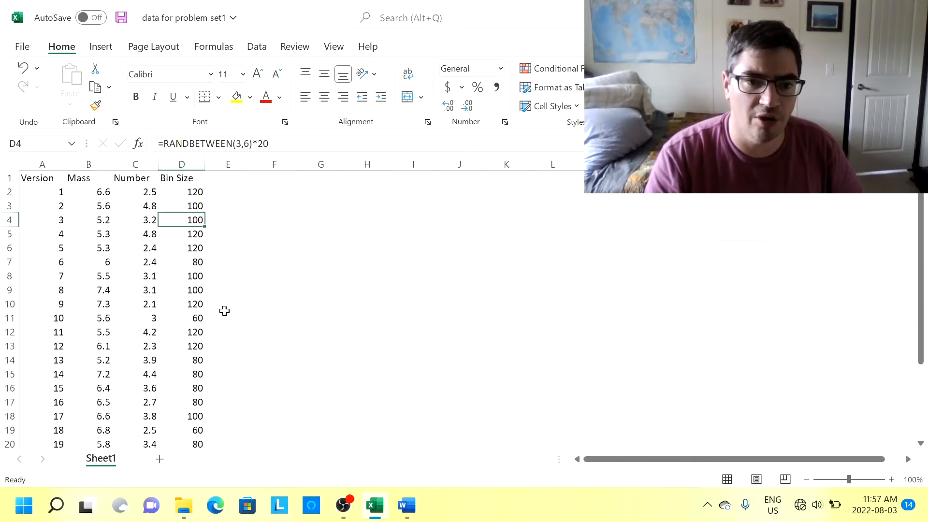
pyautogui.scroll(-5, 224, 310)
pyautogui.scroll(5, 224, 310)
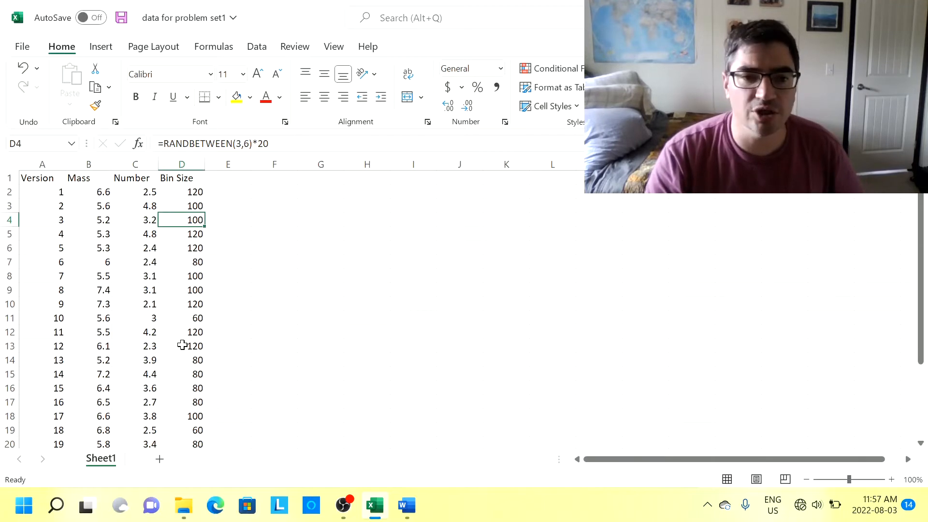
pyautogui.scroll(-5, 178, 330)
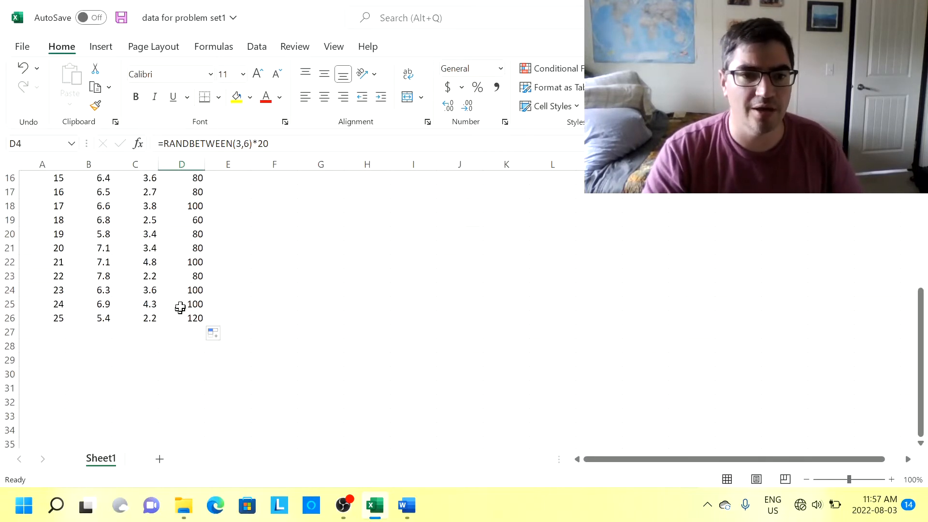
# Recalculate all the random values by committing an empty entry in cell F21.
pyautogui.click(274, 247)
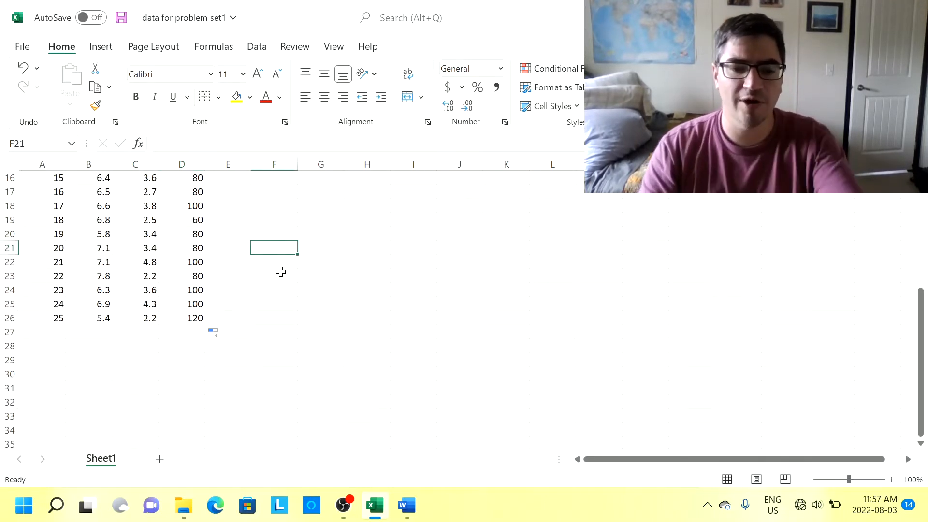
pyautogui.write('7')
pyautogui.press('BackSpace')
pyautogui.press('Return')
pyautogui.press('Up')
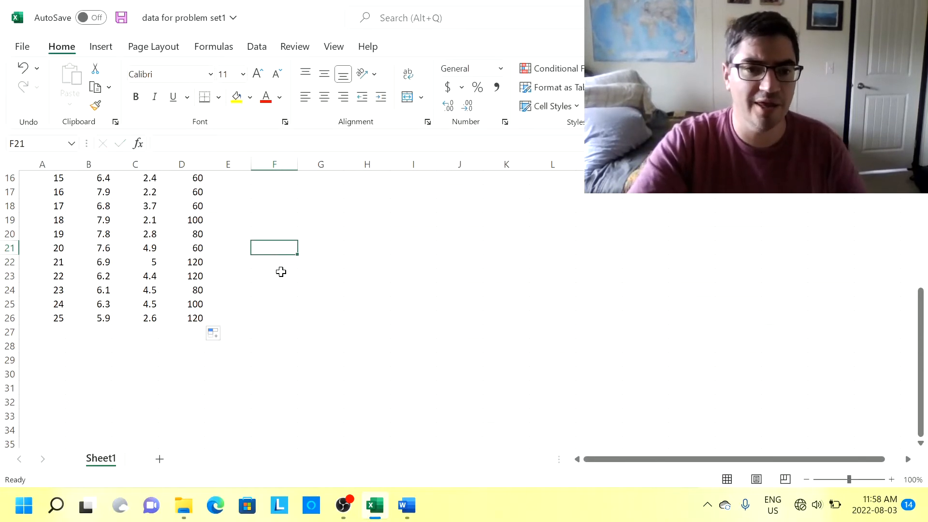
pyautogui.press('Left')
pyautogui.press('Left')
pyautogui.press('Up')
pyautogui.press('Up')
pyautogui.press('Up')
pyautogui.press('Up')
pyautogui.press('Up')
pyautogui.press('Up')
pyautogui.press('Up')
pyautogui.press('Up')
pyautogui.press('Up')
pyautogui.press('Up')
pyautogui.press('Up')
pyautogui.press('Up')
pyautogui.press('Up')
pyautogui.press('Up')
pyautogui.press('Up')
pyautogui.press('Up')
pyautogui.press('Up')
pyautogui.press('Up')
pyautogui.press('Up')
pyautogui.press('Up')
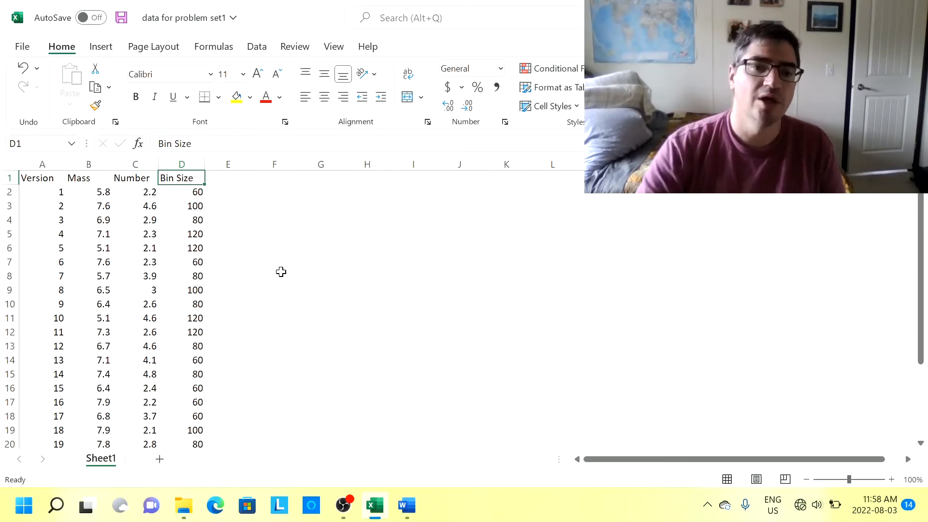
# Replace the random formulas in the table A1:D26 with fixed numbers by copying it and pasting values only over itself.
pyautogui.scroll(-4, 244, 305)
pyautogui.moveTo(190, 361); pyautogui.dragTo(20, 141)
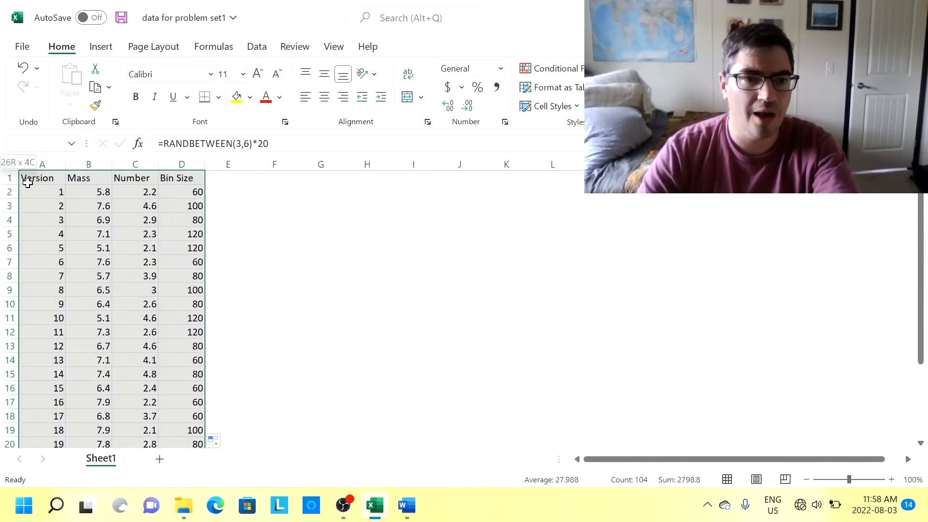
pyautogui.moveTo(27, 182); pyautogui.dragTo(28, 181)
pyautogui.hotkey('ctrl', 'c')
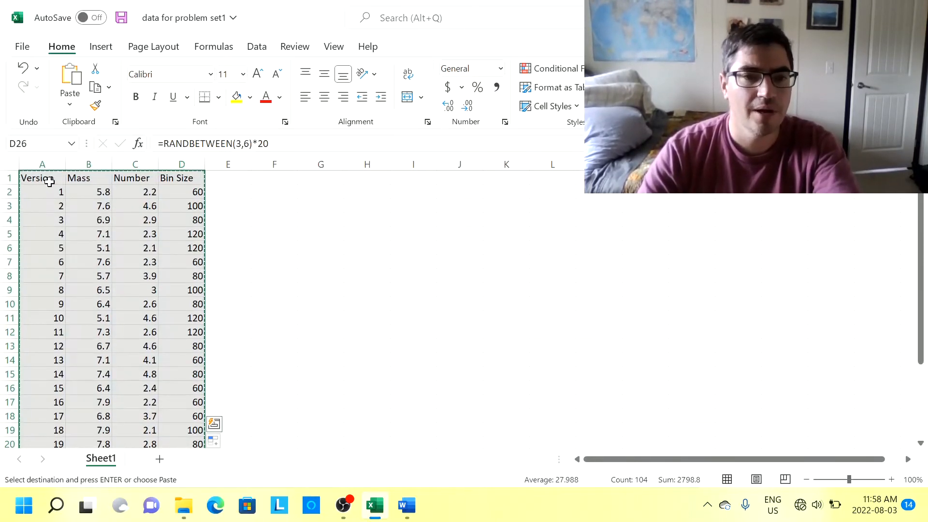
pyautogui.press('ctrl')
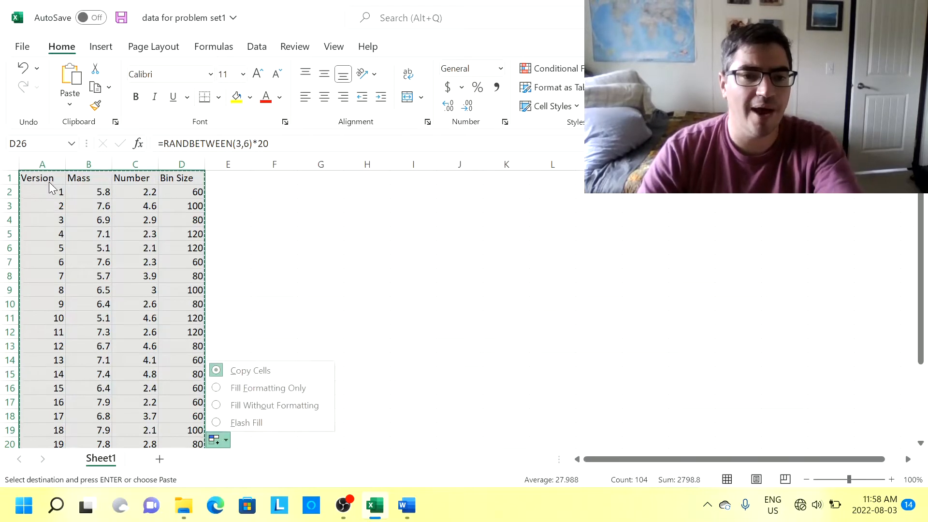
pyautogui.rightClick(48, 181)
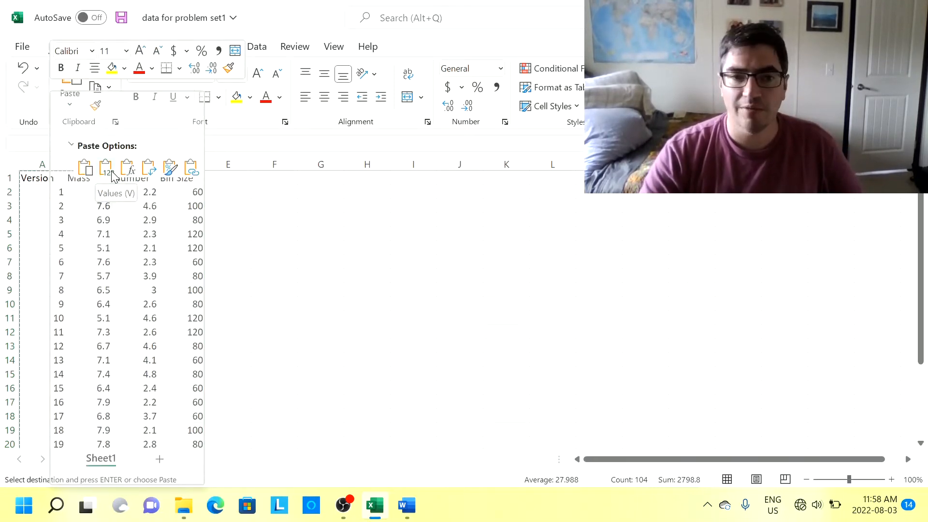
pyautogui.click(111, 177)
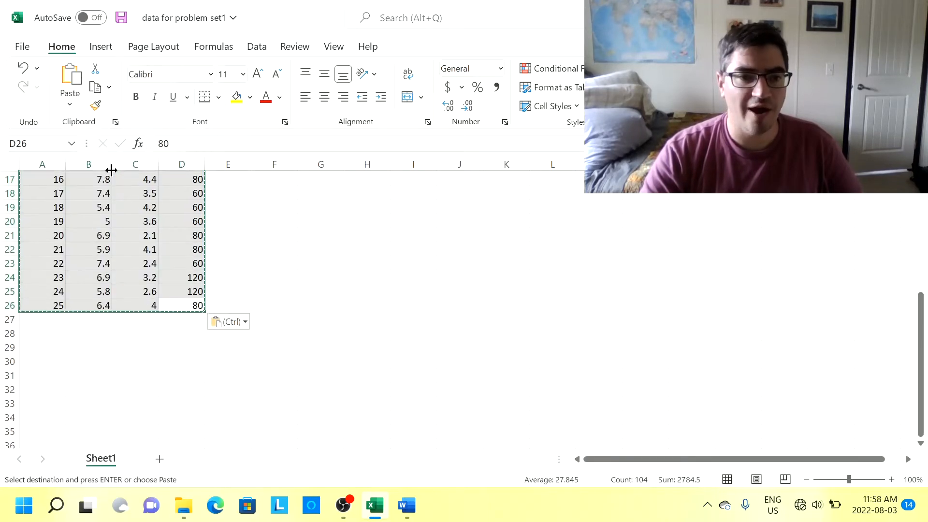
# Check several Number and Bin Size cells for fixed values instead of formulas, and end the copy selection.
pyautogui.click(302, 251)
pyautogui.click(141, 250)
pyautogui.click(208, 237)
pyautogui.click(191, 235)
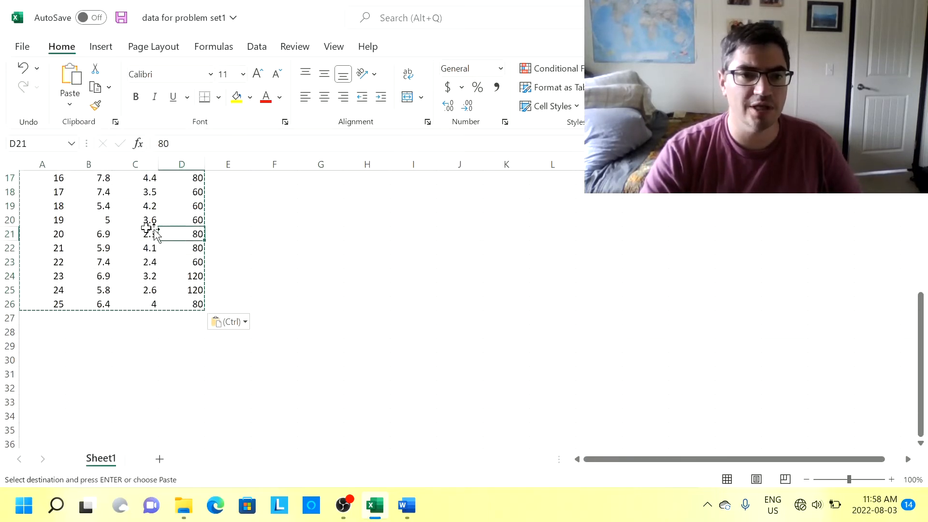
pyautogui.click(145, 235)
pyautogui.scroll(5, 144, 226)
pyautogui.click(191, 219)
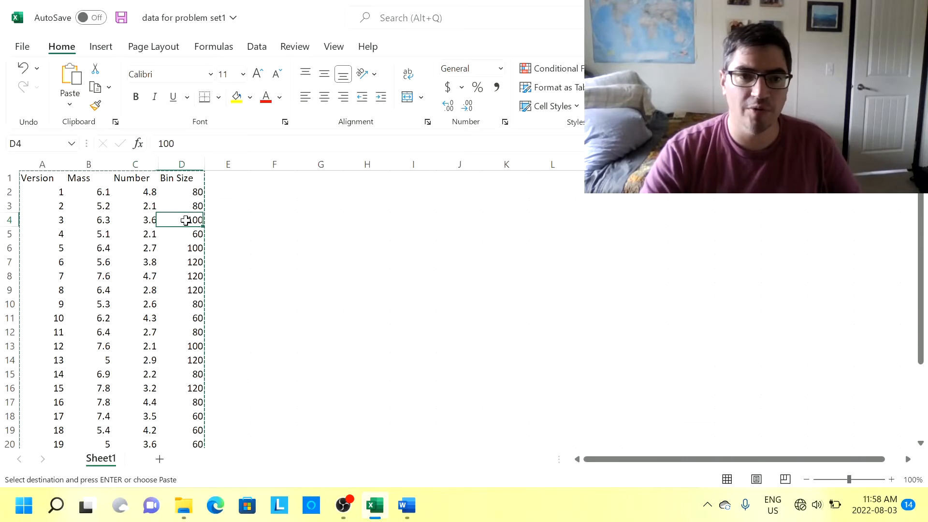
pyautogui.click(193, 247)
pyautogui.click(232, 245)
pyautogui.press('Escape')
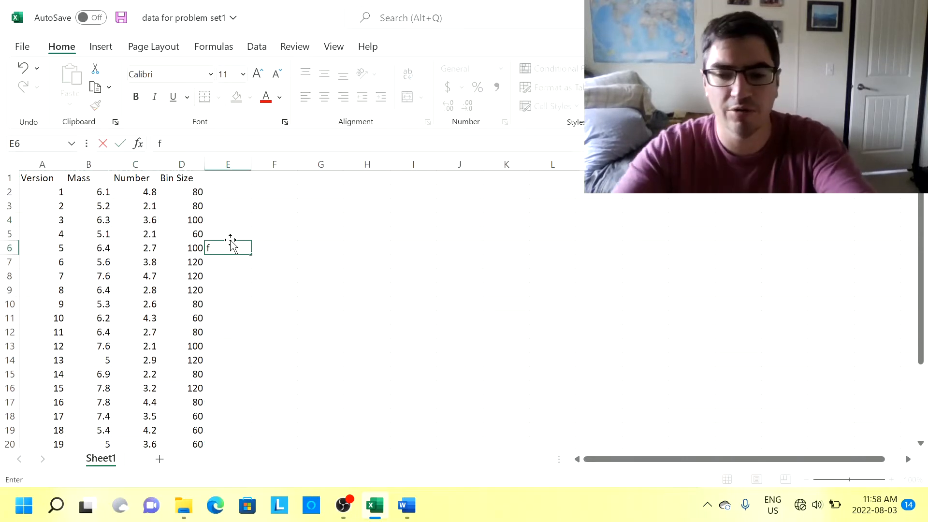
# Return to the Version heading in cell A1 and save the workbook.
pyautogui.press('Up')
pyautogui.press('Up')
pyautogui.press('Up')
pyautogui.press('Left')
pyautogui.press('Up')
pyautogui.press('Up')
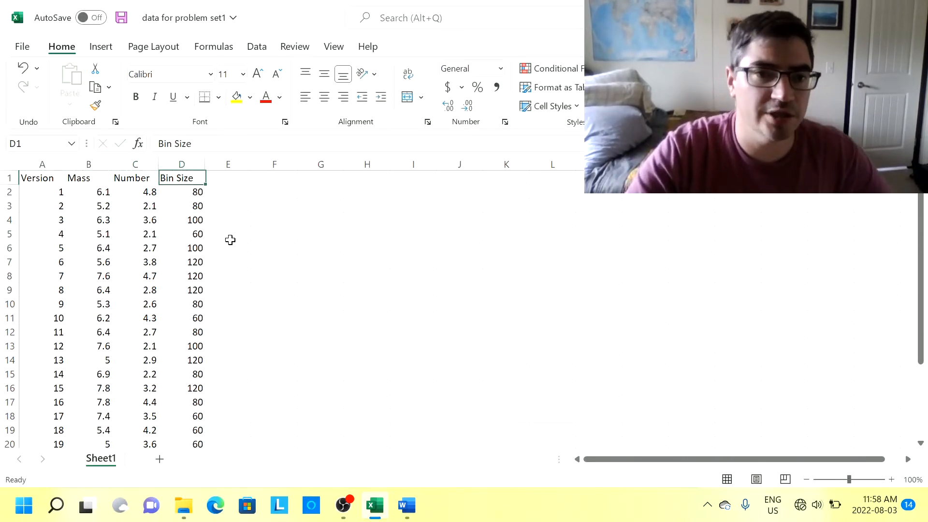
pyautogui.press('Left')
pyautogui.press('Left')
pyautogui.press('Left')
pyautogui.press('Down')
pyautogui.press('Up')
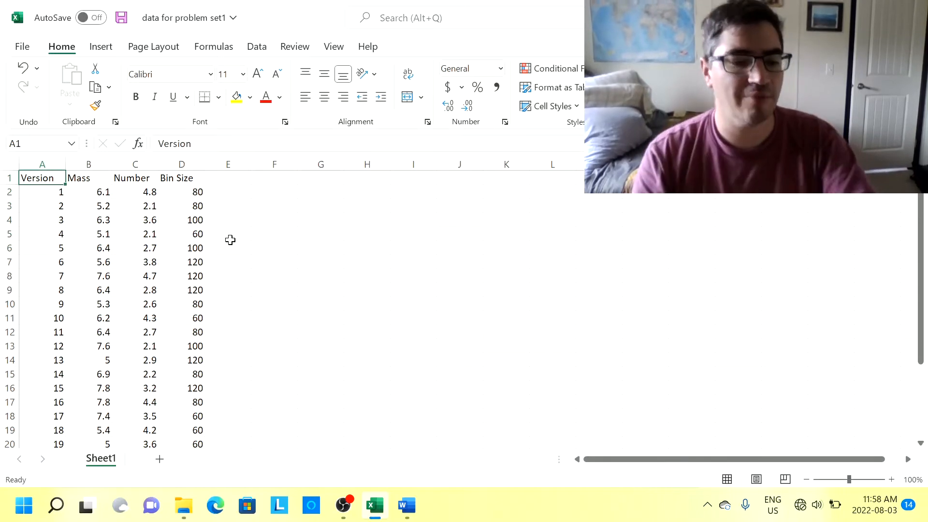
pyautogui.hotkey('ctrl', 's')
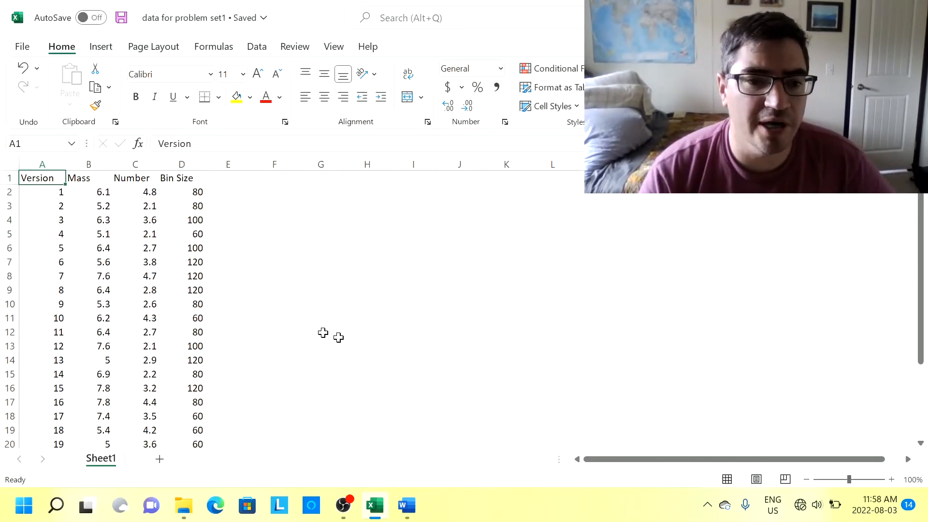
# Switch to the Problem Set Example document in Word and attach Sheet1$ of the workbook data for problem set1 as the mail merge list.
pyautogui.scroll(-1, 370, 427)
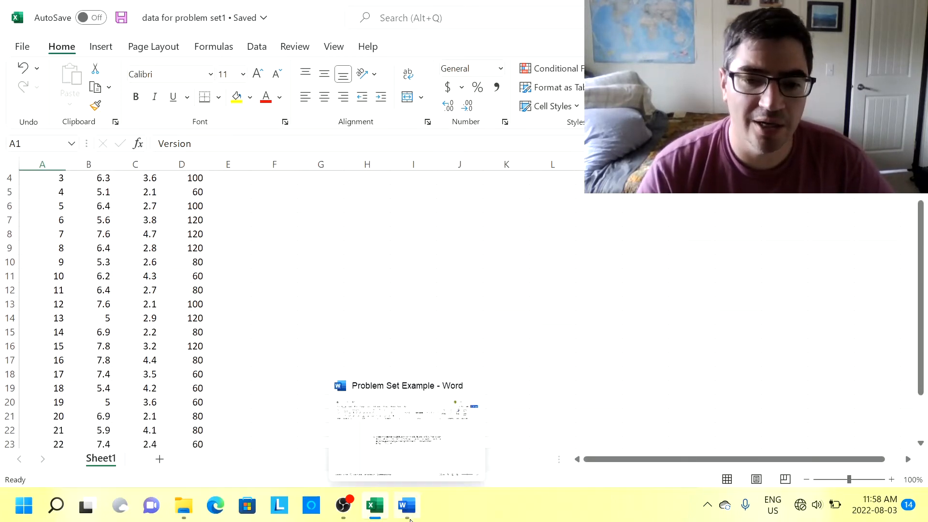
pyautogui.click(408, 507)
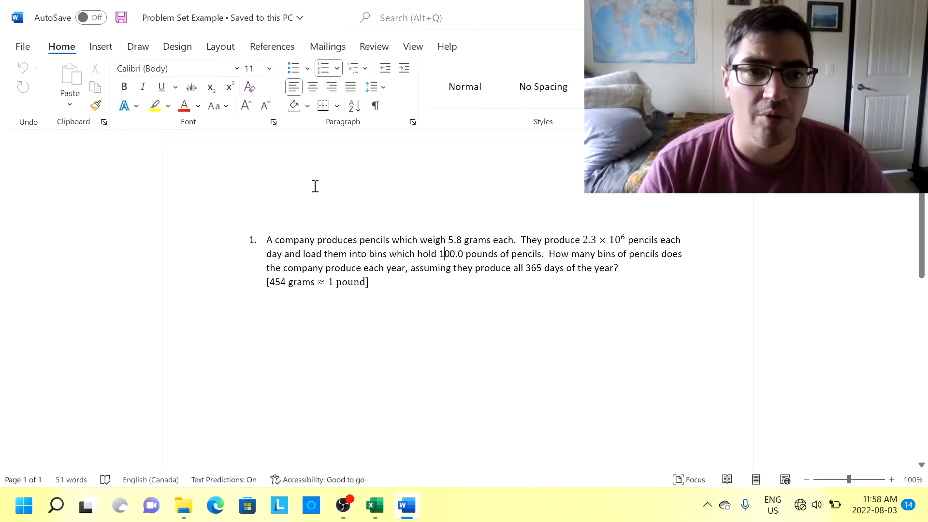
pyautogui.click(307, 47)
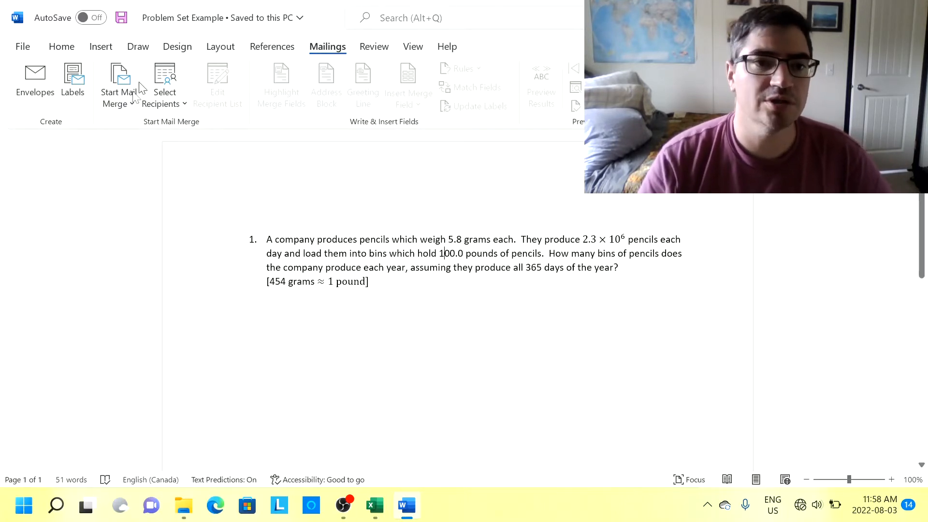
pyautogui.click(166, 81)
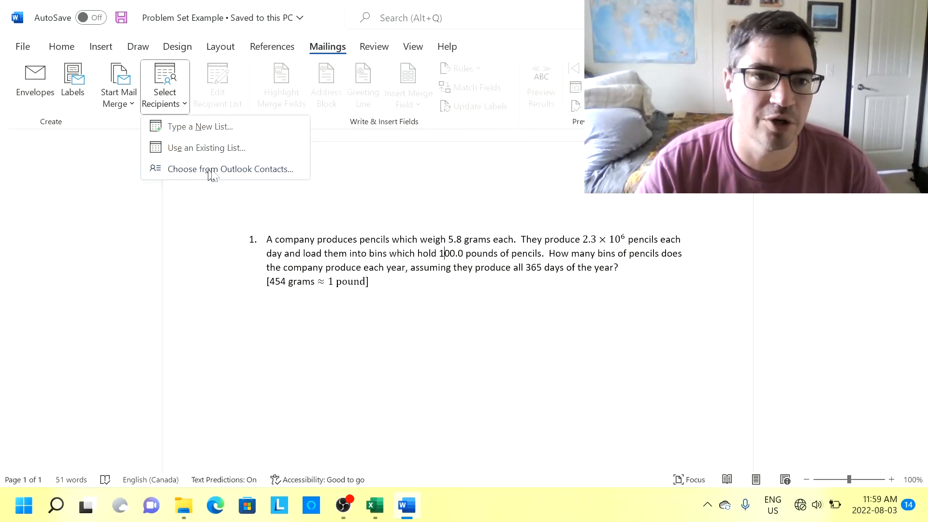
pyautogui.click(220, 148)
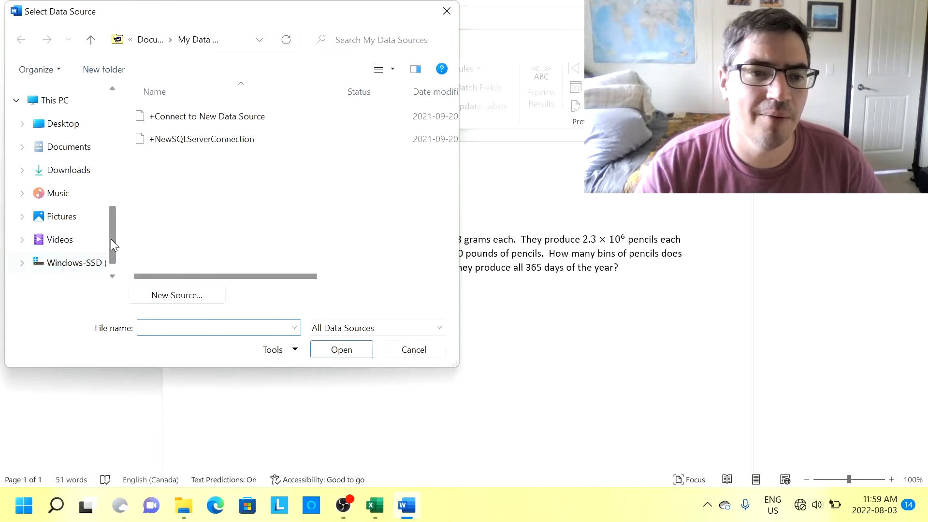
pyautogui.moveTo(112, 238); pyautogui.dragTo(103, 129)
pyautogui.click(73, 169)
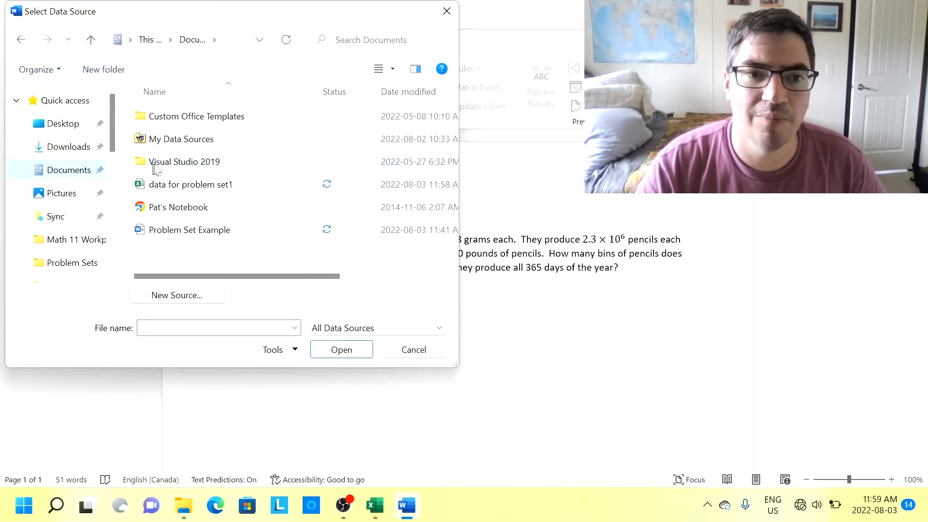
pyautogui.doubleClick(201, 184)
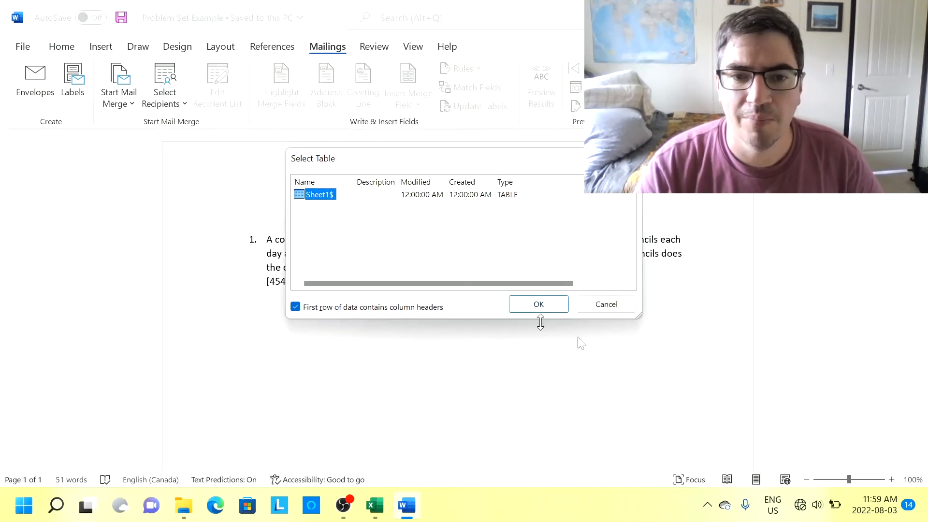
pyautogui.click(550, 309)
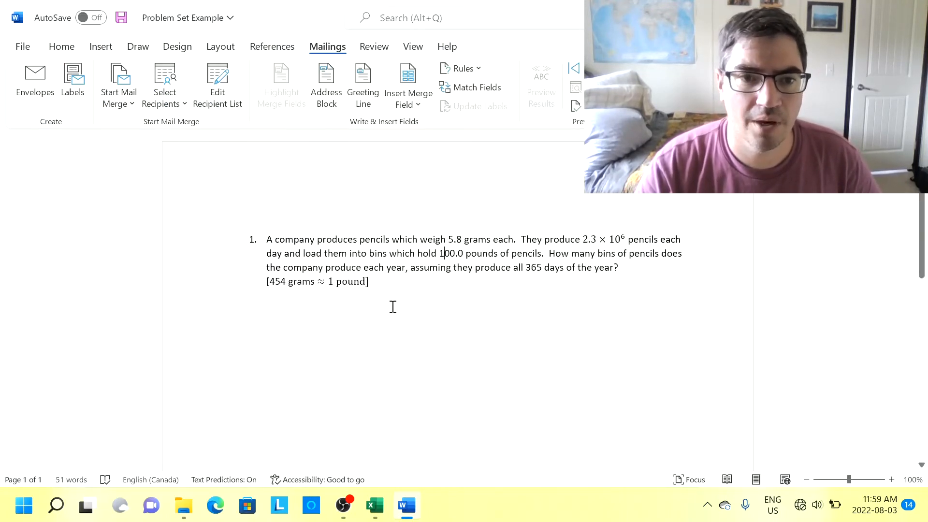
# Add the word Version followed by the Version merge field to the page header, hide the field codes and return to the body text.
pyautogui.click(419, 105)
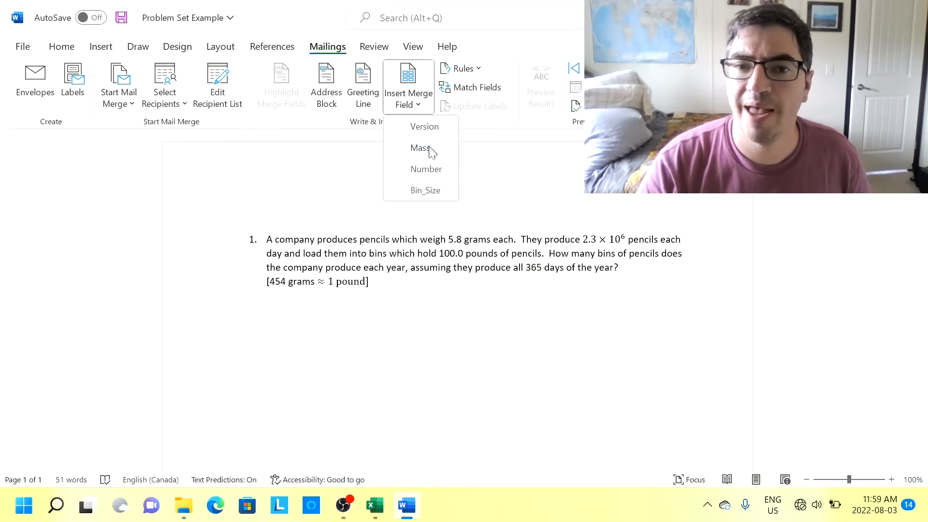
pyautogui.click(422, 254)
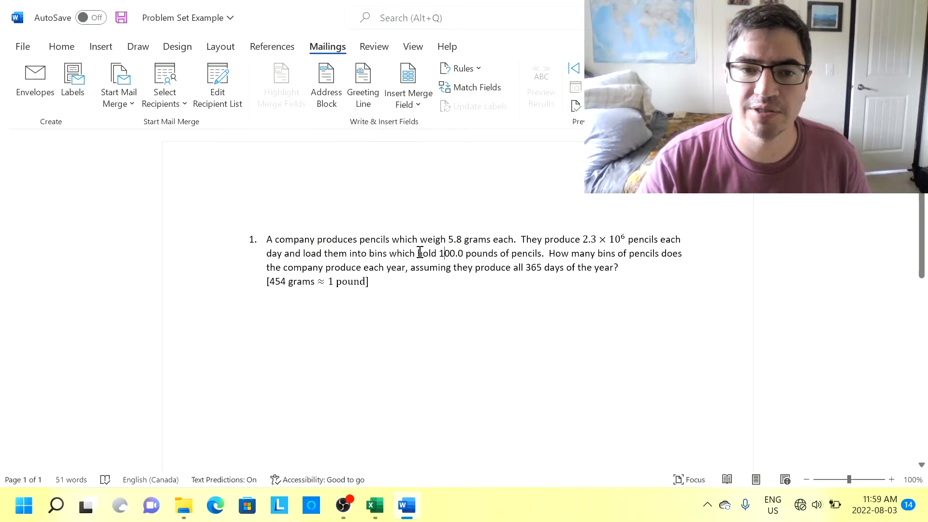
pyautogui.doubleClick(352, 174)
pyautogui.write('Version')
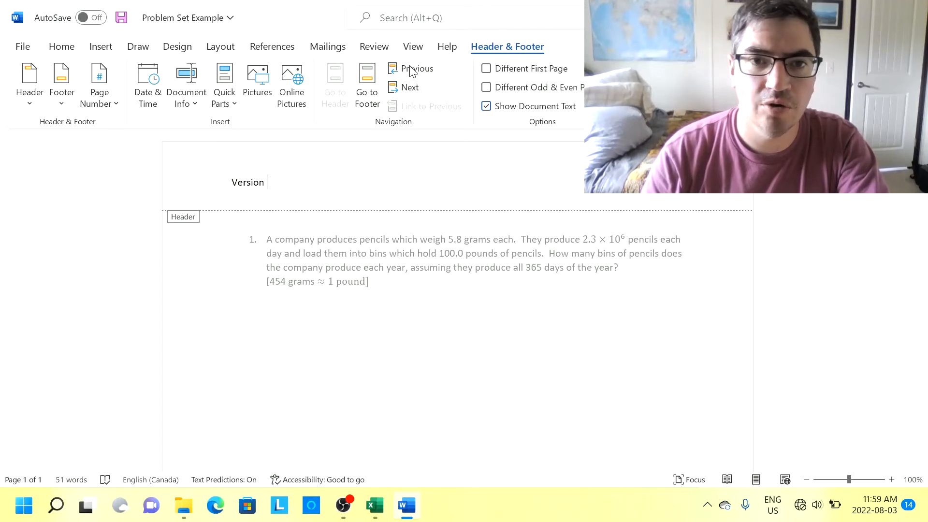
pyautogui.click(339, 52)
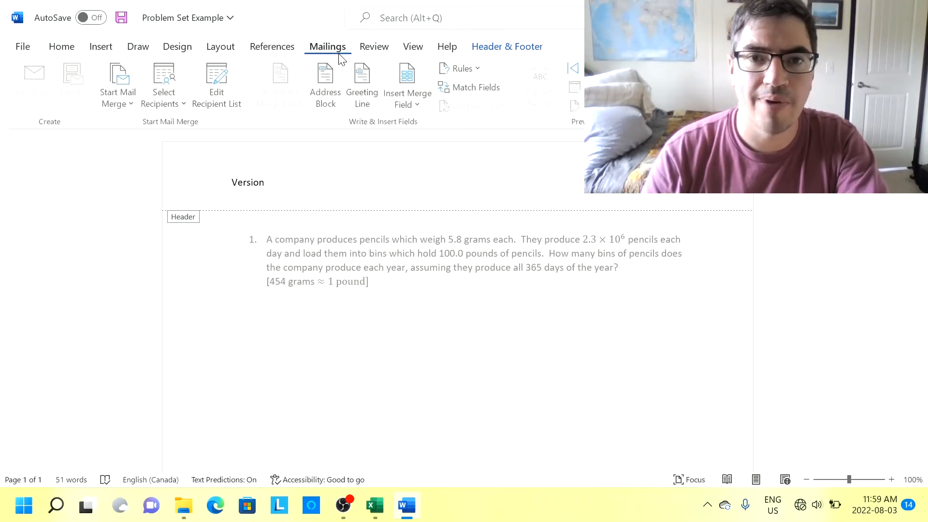
pyautogui.click(421, 105)
pyautogui.click(419, 127)
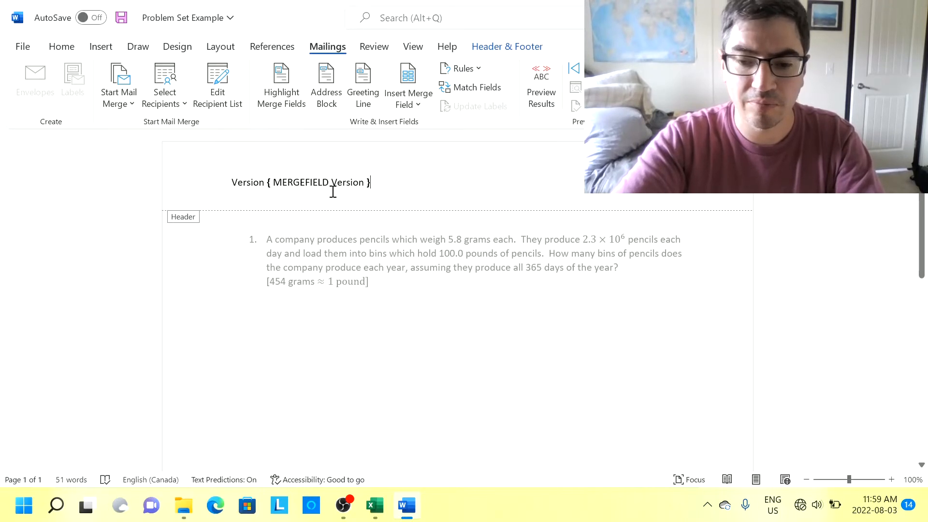
pyautogui.hotkey('alt', 'F9')
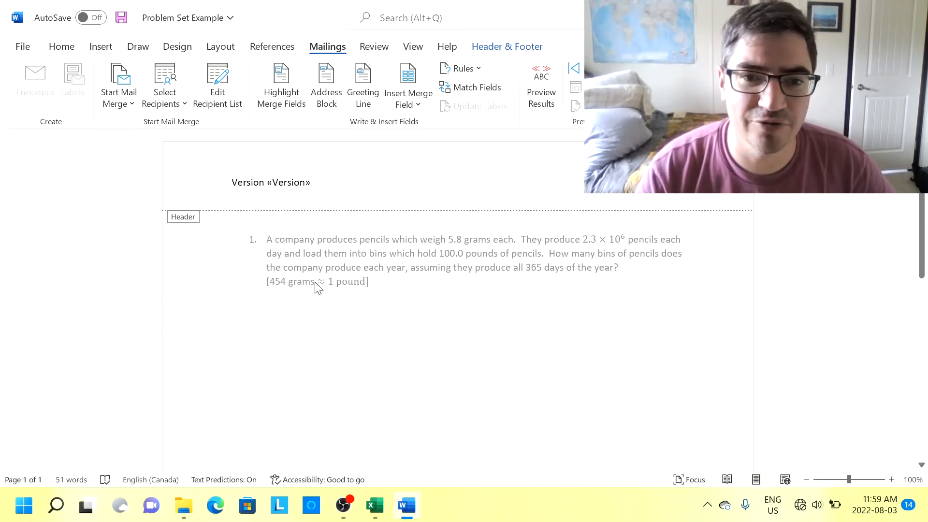
pyautogui.doubleClick(325, 254)
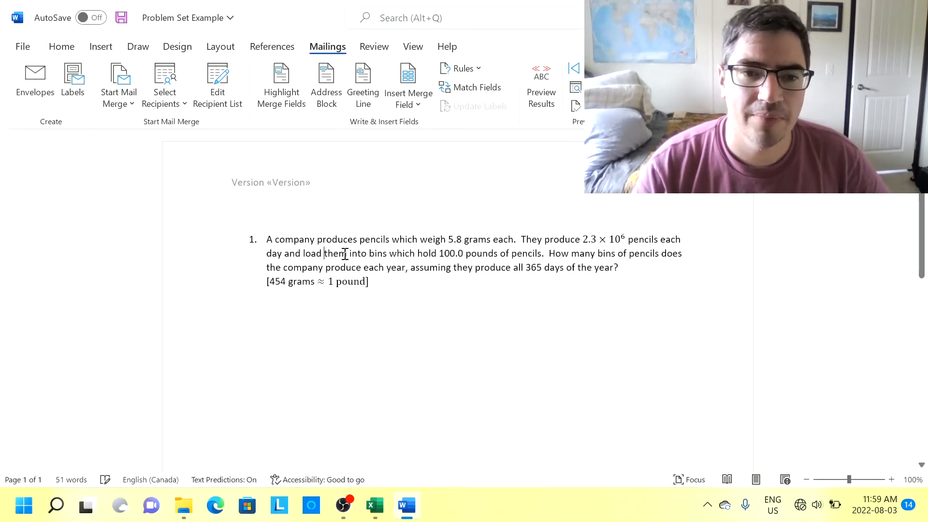
# Replace the pencil weight before "grams each" in the problem with the Mass merge field.
pyautogui.doubleClick(455, 240)
pyautogui.press('Delete')
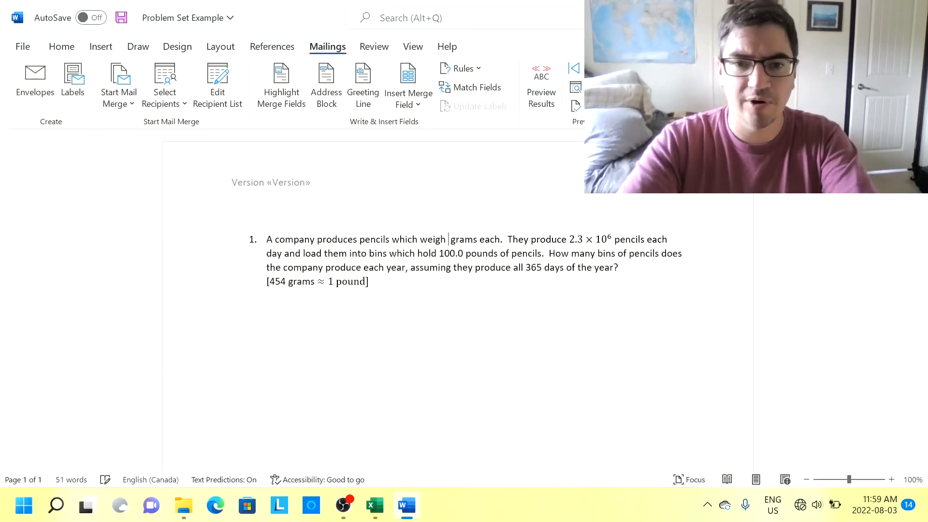
pyautogui.click(417, 105)
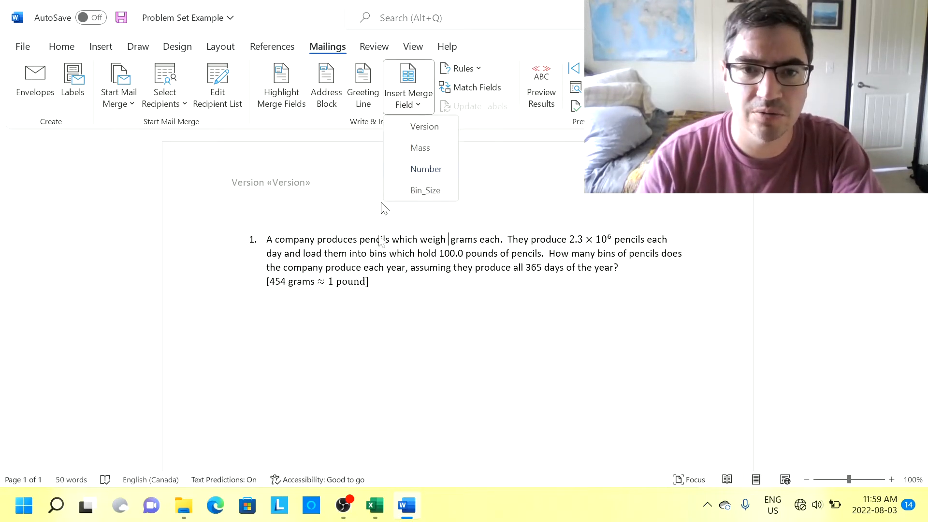
pyautogui.click(387, 276)
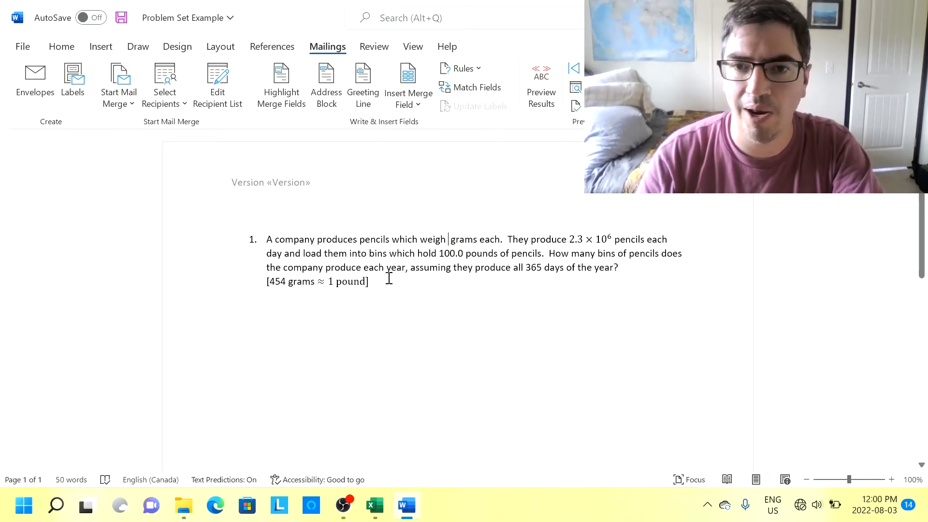
pyautogui.click(546, 90)
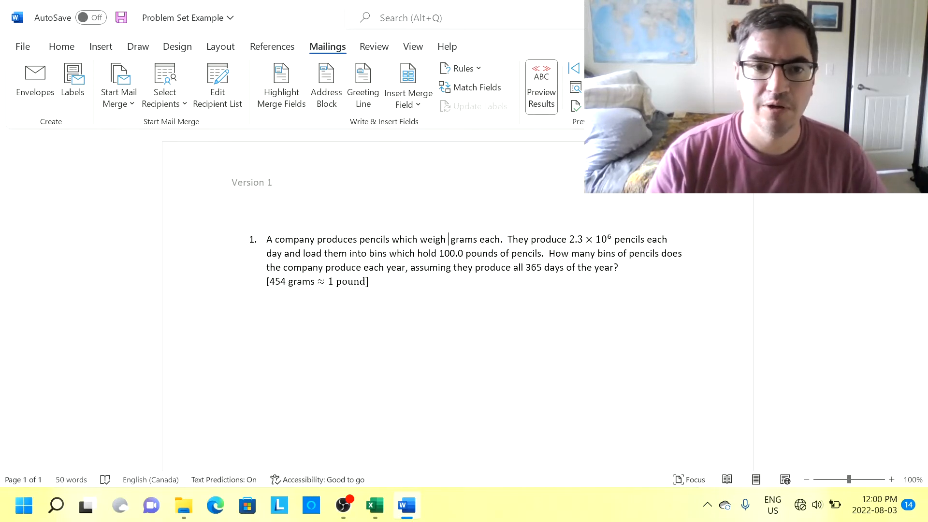
pyautogui.click(551, 94)
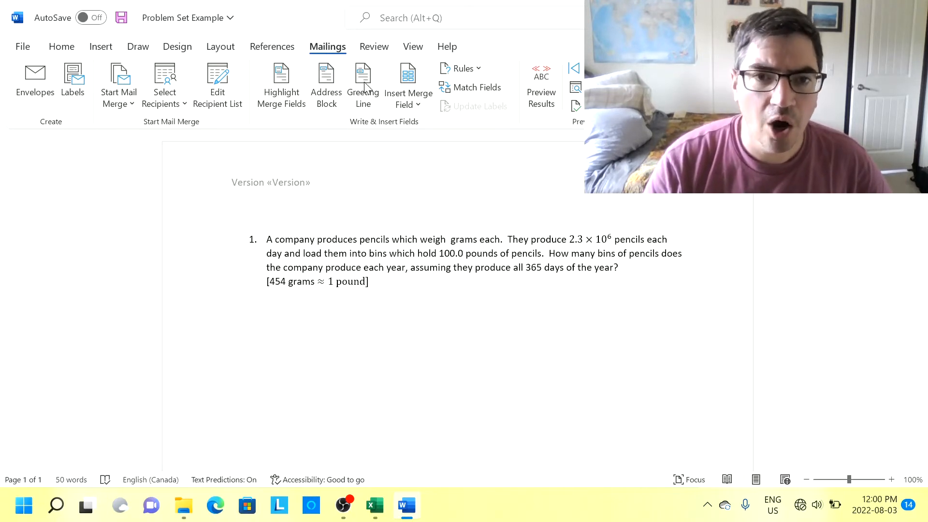
pyautogui.click(418, 101)
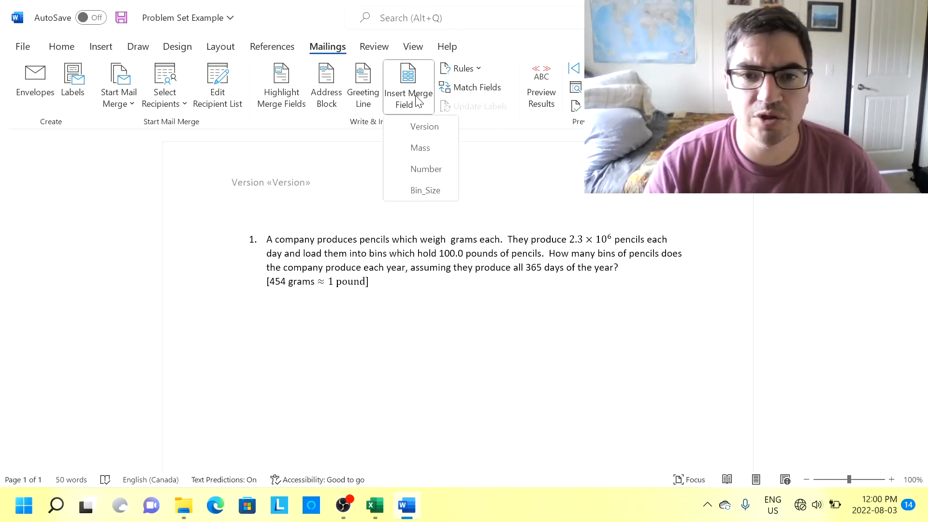
pyautogui.click(422, 147)
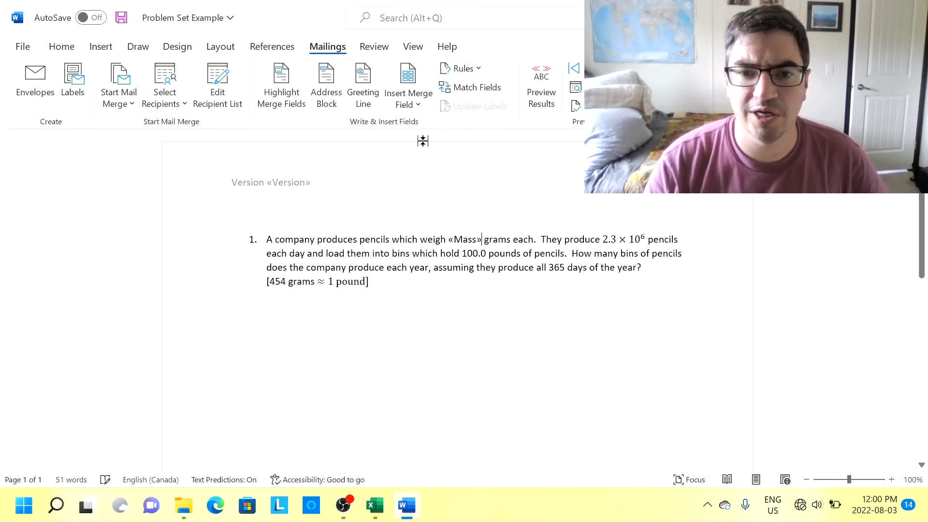
# Replace the coefficient of the daily pencil production equation with the Number merge field, keeping the × 10⁶ part.
pyautogui.click(618, 239)
pyautogui.press('BackSpace')
pyautogui.press('BackSpace')
pyautogui.press('BackSpace')
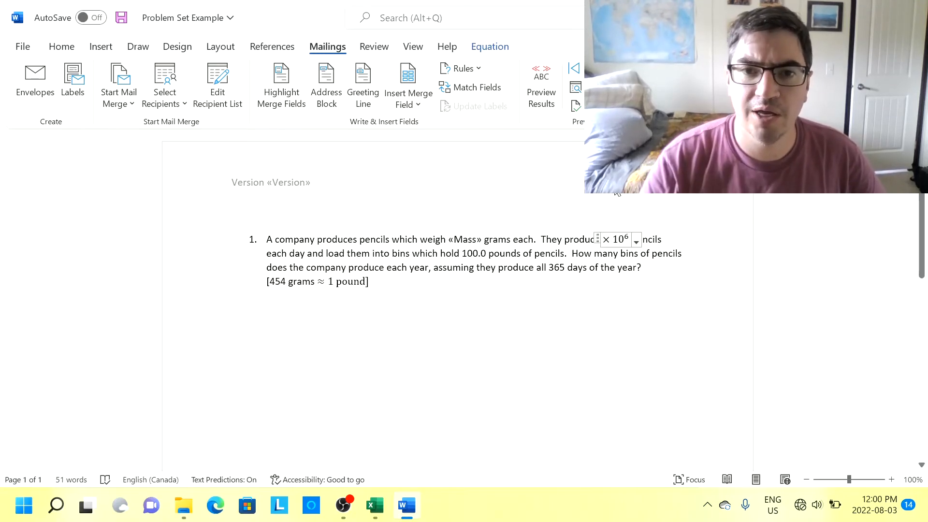
pyautogui.click(418, 104)
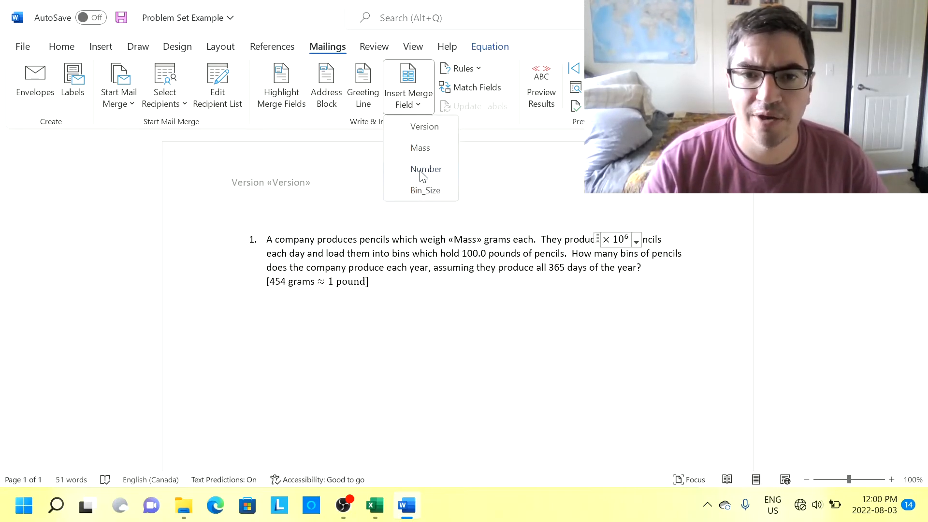
pyautogui.click(424, 169)
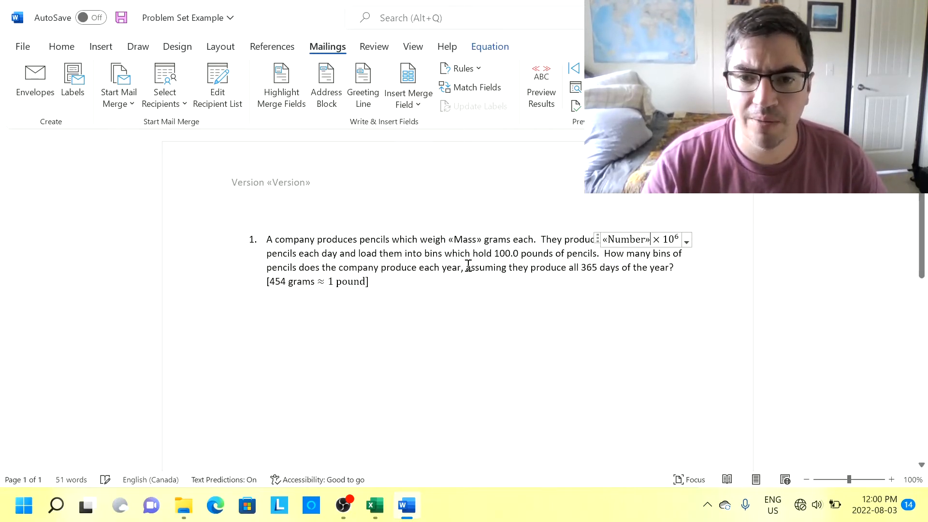
# Replace the bin capacity before "pounds of pencils" with the Bin_Size merge field.
pyautogui.click(520, 253)
pyautogui.press('BackSpace')
pyautogui.press('BackSpace')
pyautogui.press('BackSpace')
pyautogui.press('BackSpace')
pyautogui.press('BackSpace')
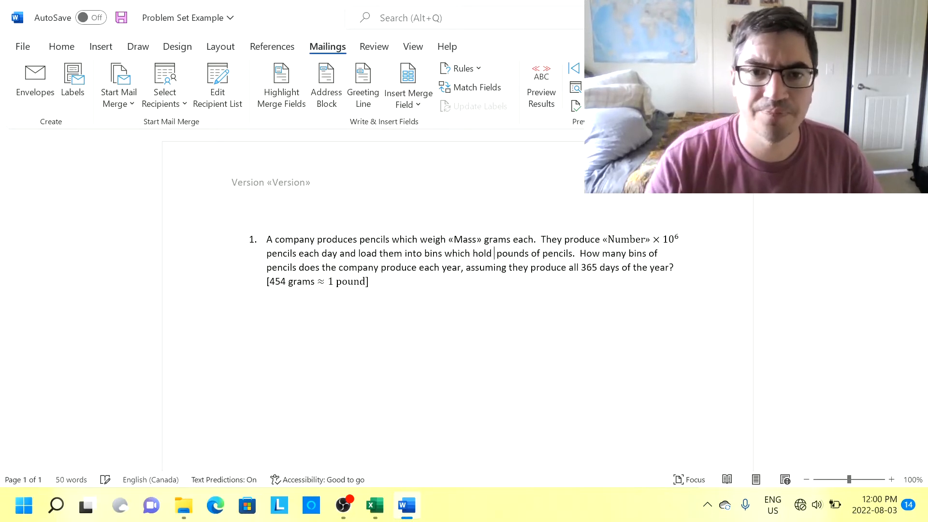
pyautogui.click(417, 103)
pyautogui.click(419, 188)
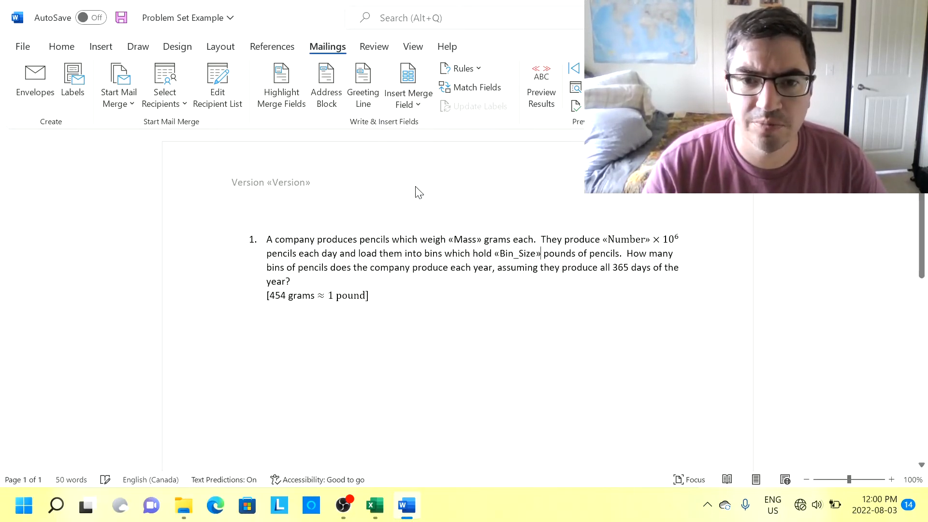
pyautogui.click(370, 268)
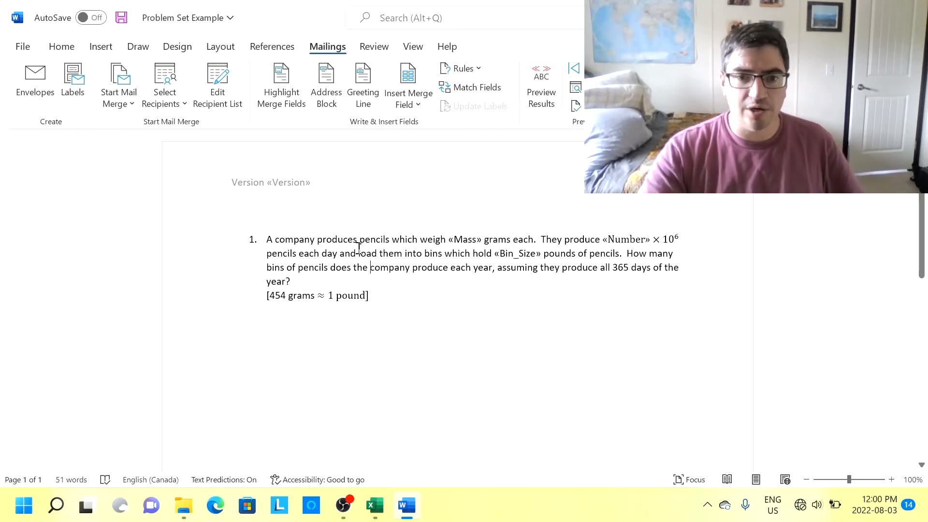
# Preview the merged results, checking the inserted values back to version 1 and forward to version 8, and end the preview.
pyautogui.click(536, 99)
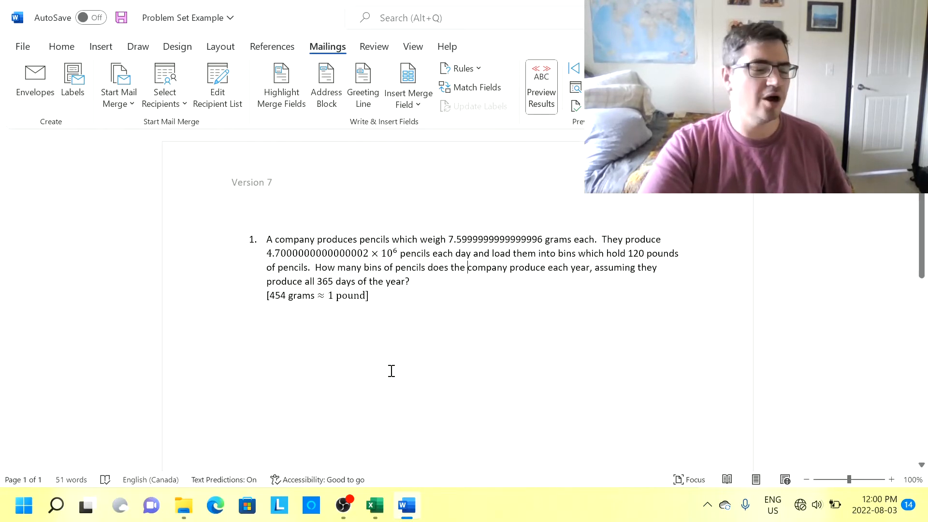
pyautogui.click(590, 68)
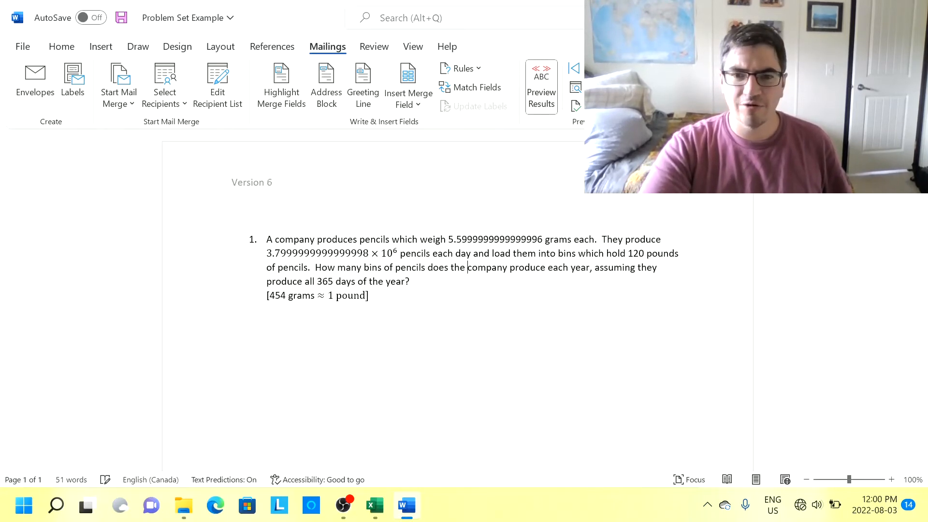
pyautogui.click(591, 69)
pyautogui.click(591, 68)
pyautogui.click(591, 68)
pyautogui.click(591, 68)
pyautogui.click(591, 68)
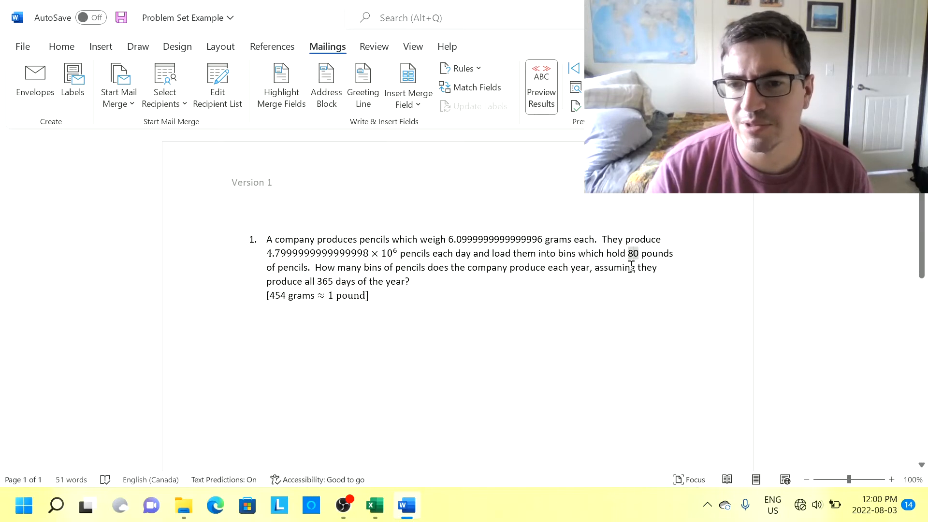
pyautogui.click(647, 68)
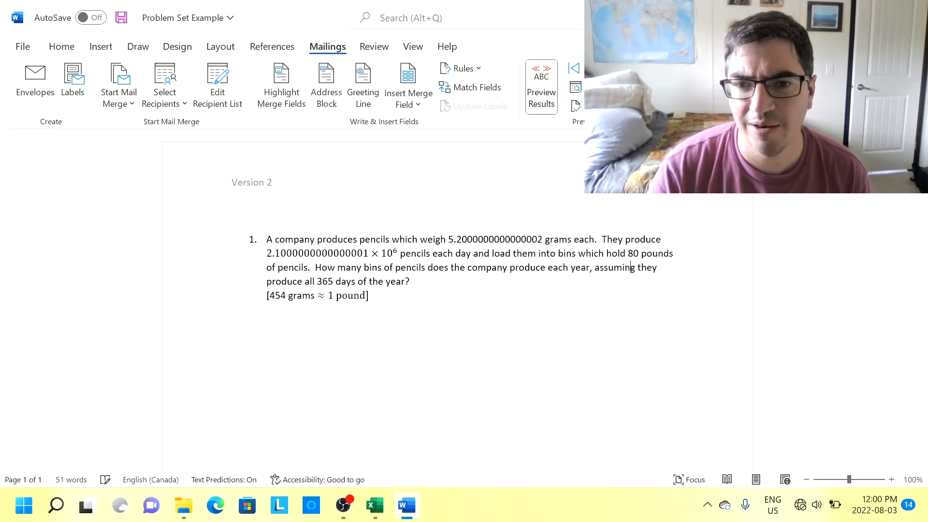
pyautogui.click(647, 68)
pyautogui.click(647, 68)
pyautogui.click(647, 68)
pyautogui.click(646, 68)
pyautogui.click(647, 68)
pyautogui.click(647, 68)
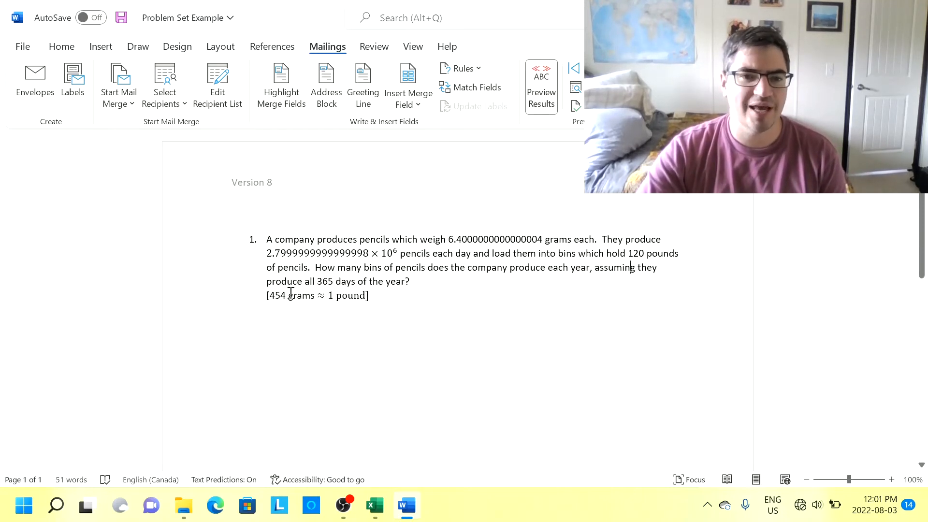
pyautogui.click(542, 103)
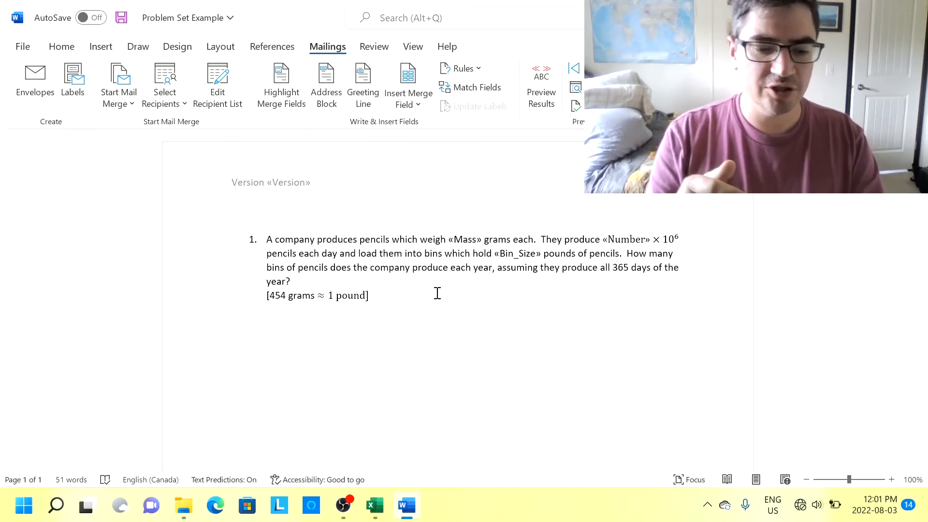
# Show the field codes and add the number format switch \# 0.0 before Mass in its merge field.
pyautogui.hotkey('alt', 'F9')
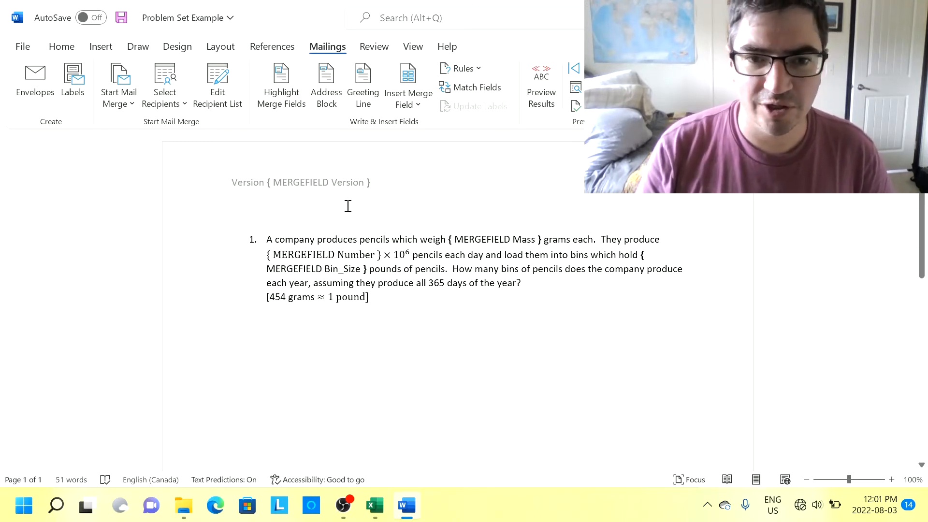
pyautogui.click(512, 240)
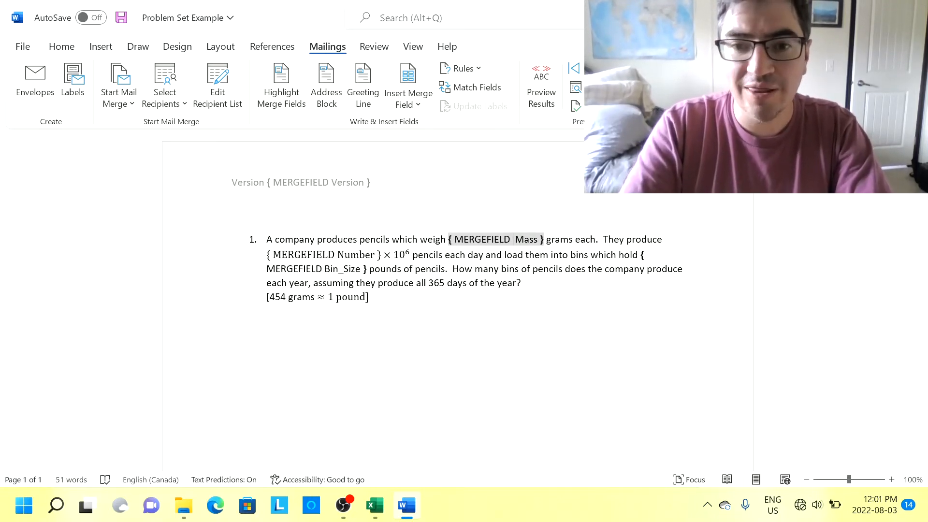
pyautogui.write('\\')
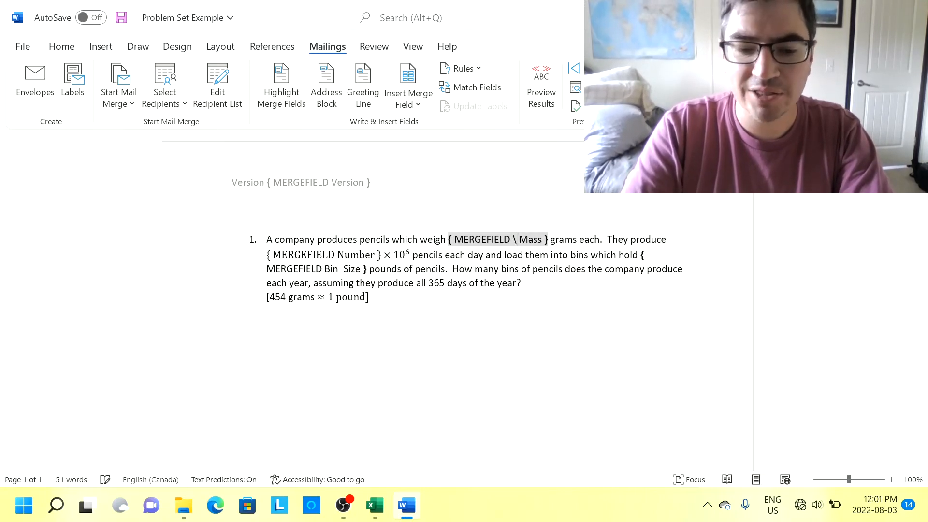
pyautogui.write('#')
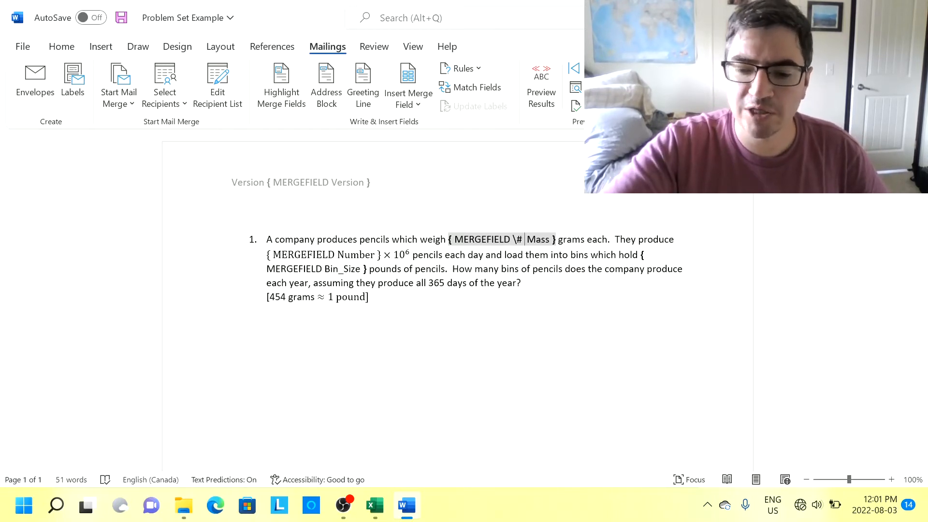
pyautogui.write(' 0.0')
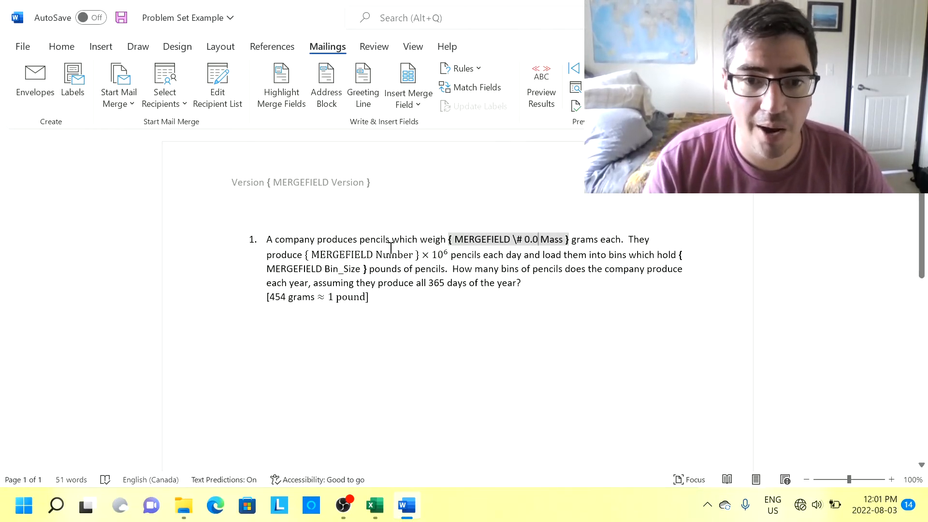
# Add the number format switch \#0.0 before Number in the equation's merge field.
pyautogui.click(376, 255)
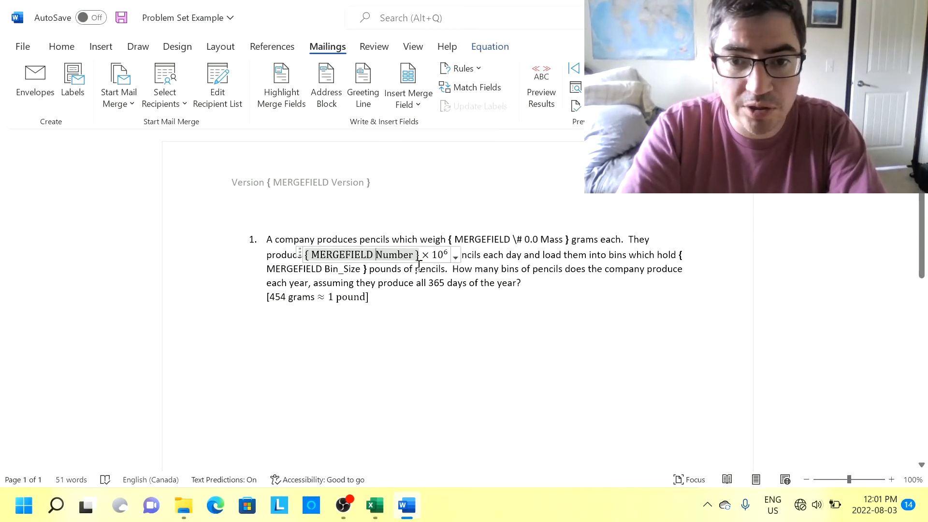
pyautogui.write('\\#0')
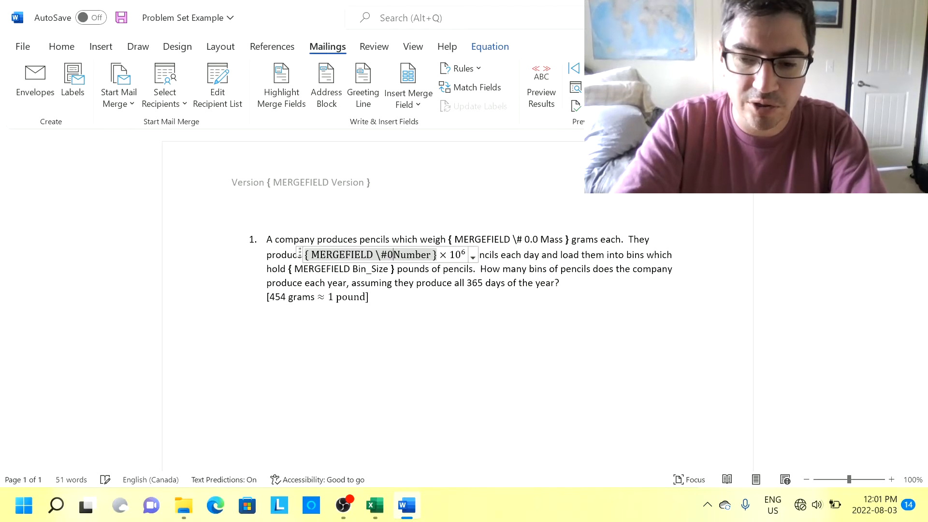
pyautogui.write('.0')
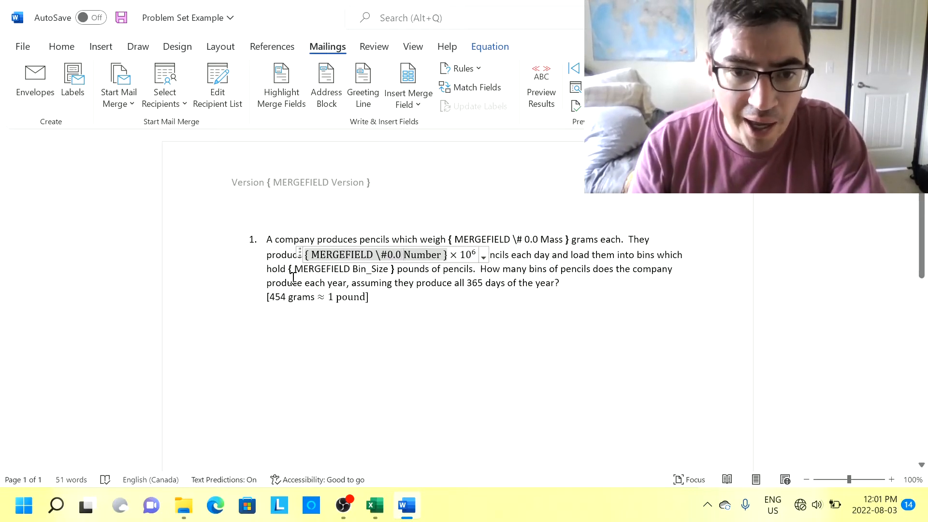
# Add the number format switch \# 0.0 before Bin_Size in its merge field and hide the field codes.
pyautogui.click(354, 269)
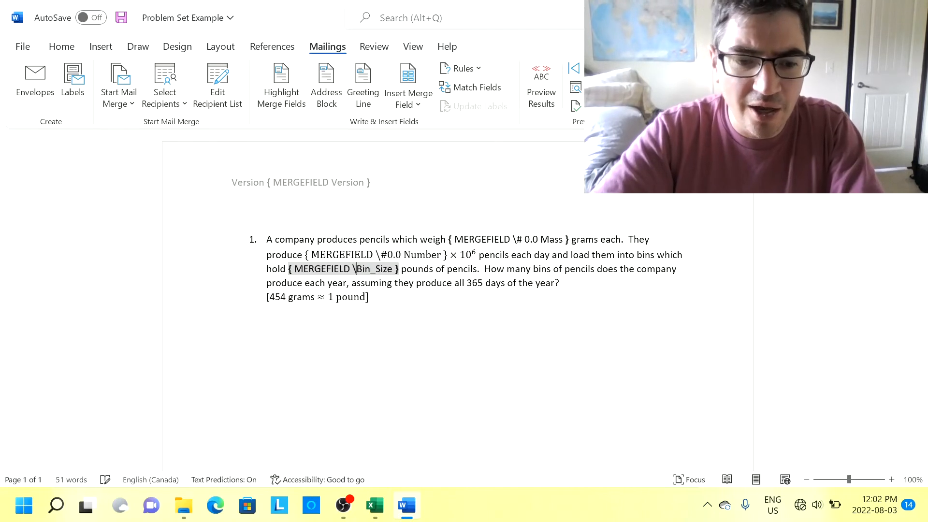
pyautogui.write('\\# 0.0')
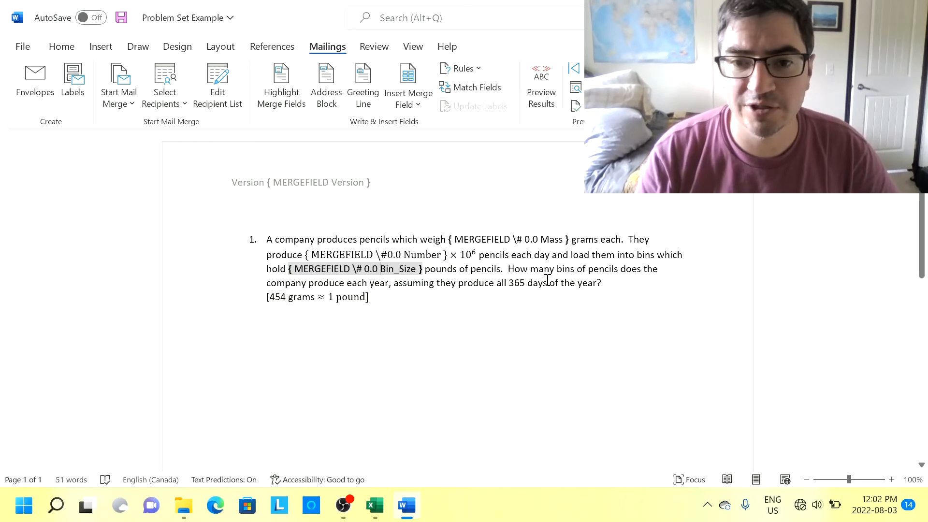
pyautogui.click(452, 283)
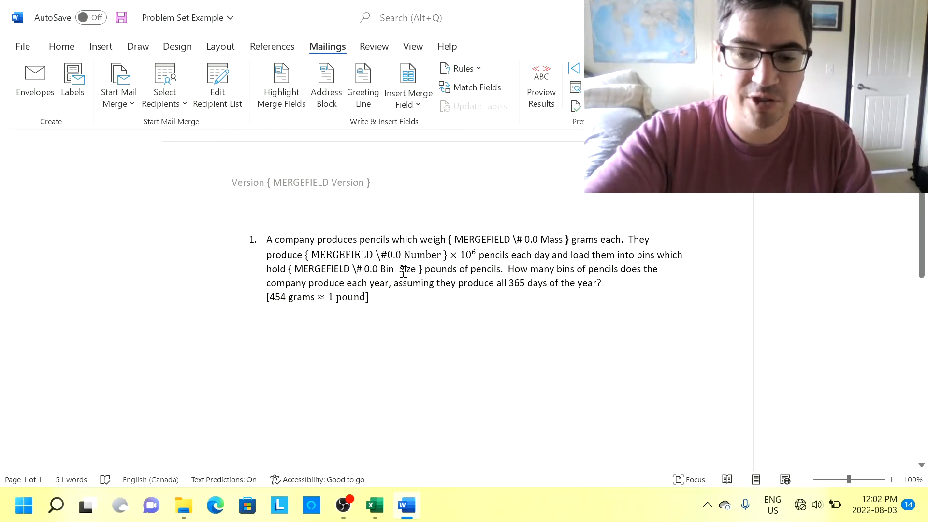
pyautogui.hotkey('alt', 'F9')
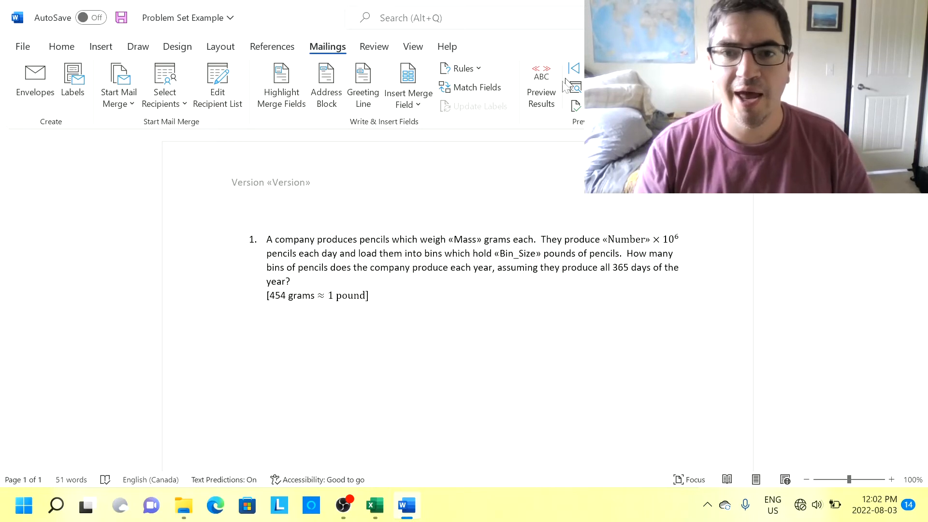
# Preview the merged results and check the number formatting in each version from 8 through 25.
pyautogui.click(555, 91)
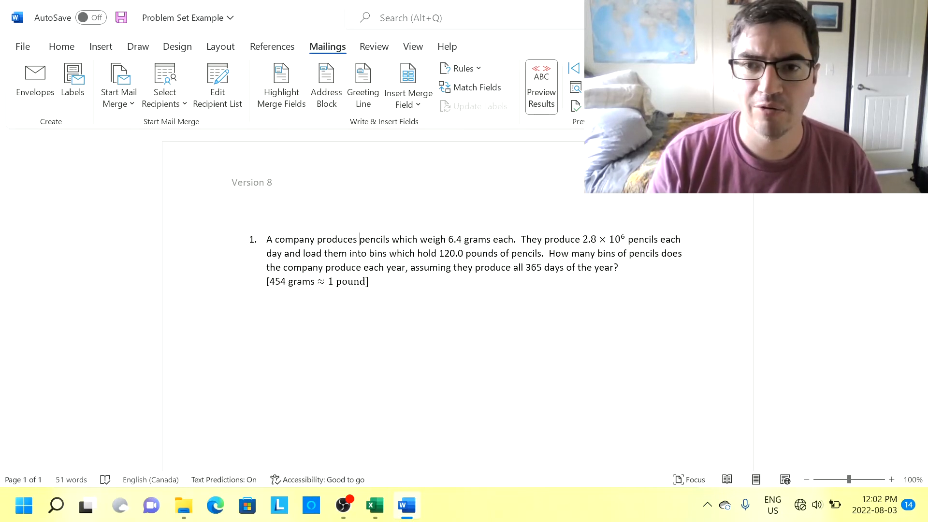
pyautogui.click(646, 68)
pyautogui.click(647, 68)
pyautogui.click(646, 68)
pyautogui.click(646, 68)
pyautogui.click(647, 68)
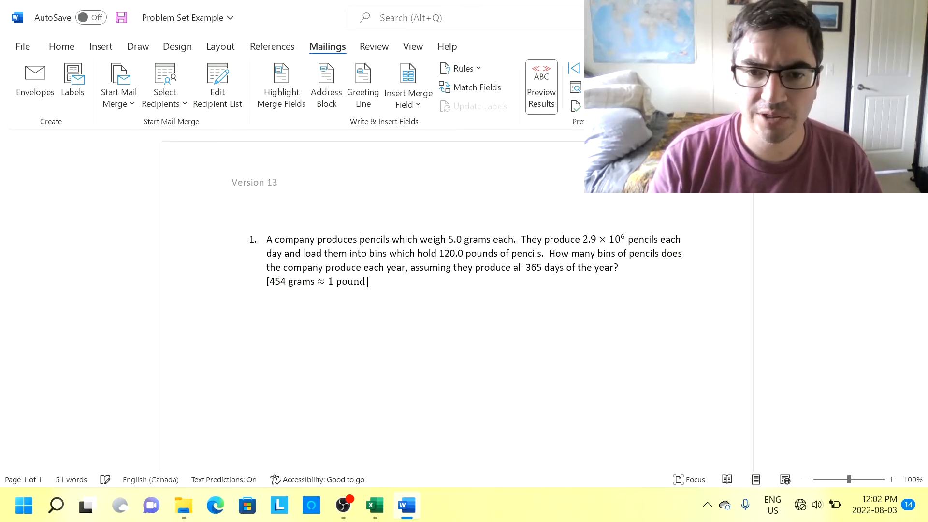
pyautogui.click(646, 69)
pyautogui.click(646, 68)
pyautogui.click(646, 68)
pyautogui.click(646, 68)
pyautogui.click(647, 68)
pyautogui.click(646, 68)
pyautogui.click(647, 68)
pyautogui.click(647, 68)
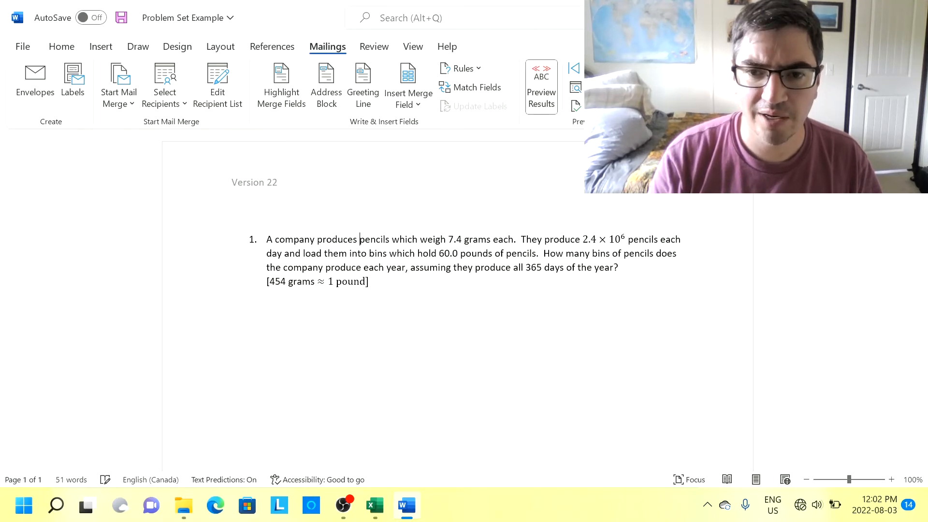
pyautogui.click(646, 68)
pyautogui.click(646, 68)
pyautogui.click(646, 68)
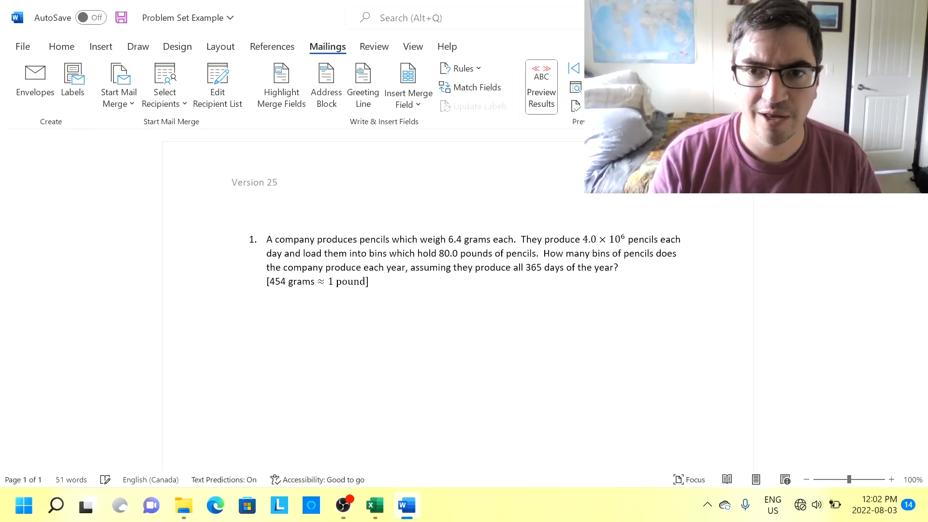
# Step back through the merged previews from version 25 to version 16 and review the problem text.
pyautogui.click(591, 68)
pyautogui.click(591, 68)
pyautogui.click(591, 68)
pyautogui.click(591, 68)
pyautogui.click(591, 68)
pyautogui.click(592, 68)
pyautogui.click(591, 68)
pyautogui.click(592, 68)
pyautogui.click(592, 68)
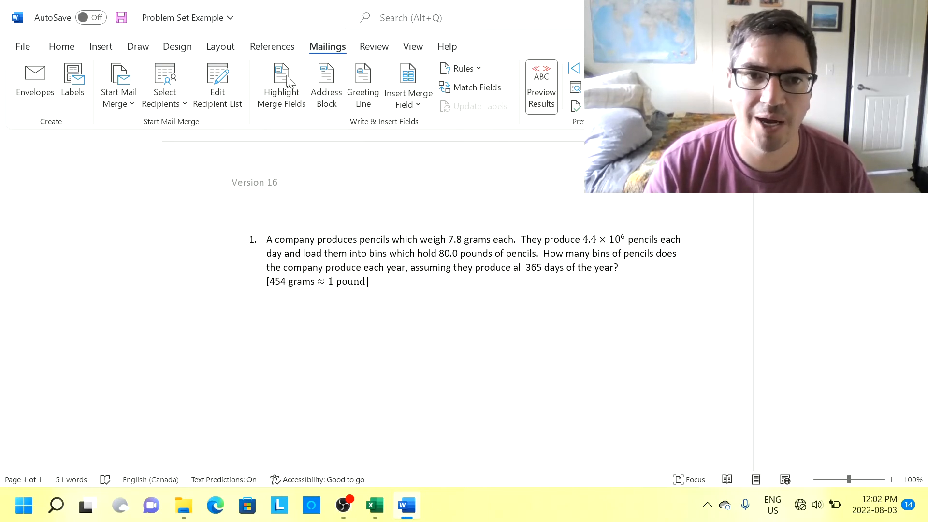
pyautogui.click(384, 267)
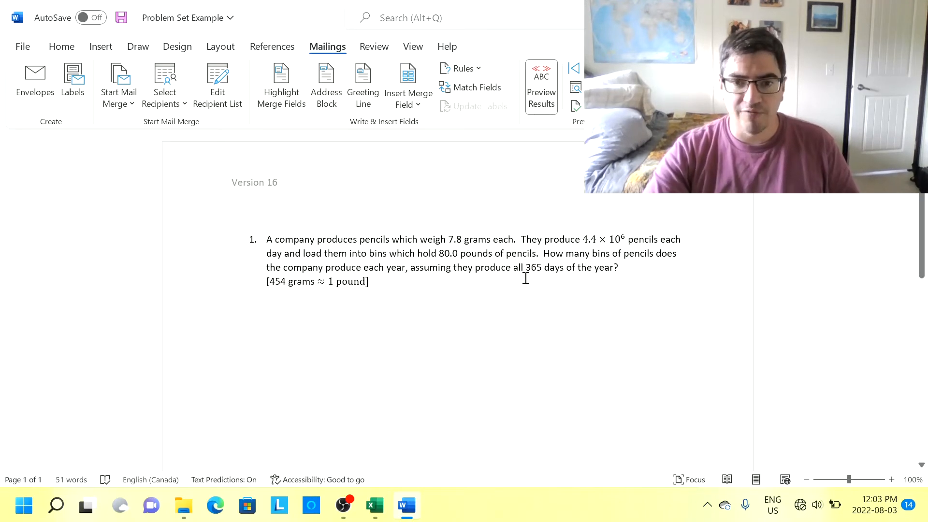
pyautogui.scroll(-1, 506, 285)
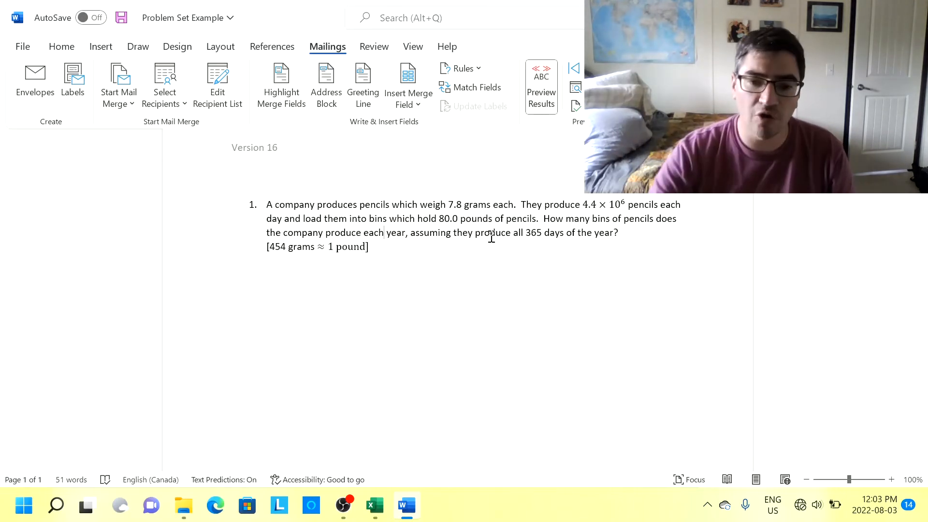
# Switch to the Excel data workbook and enter the heading SOLUTION in cell F1.
pyautogui.click(385, 512)
pyautogui.scroll(1, 236, 238)
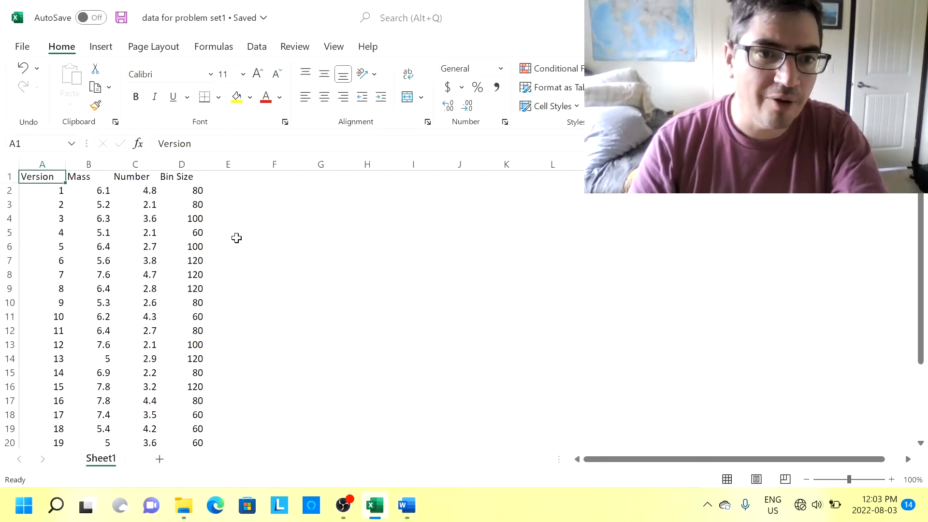
pyautogui.click(234, 191)
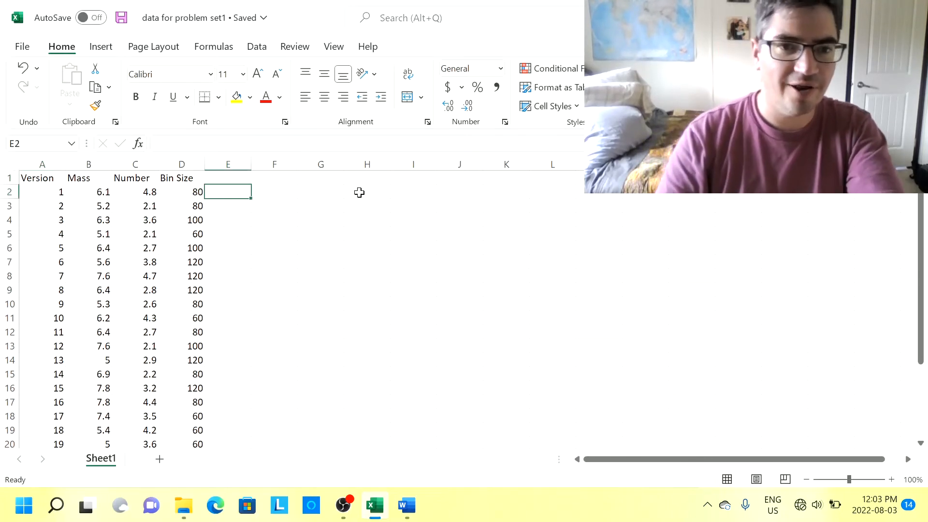
pyautogui.click(257, 182)
pyautogui.write('SOL')
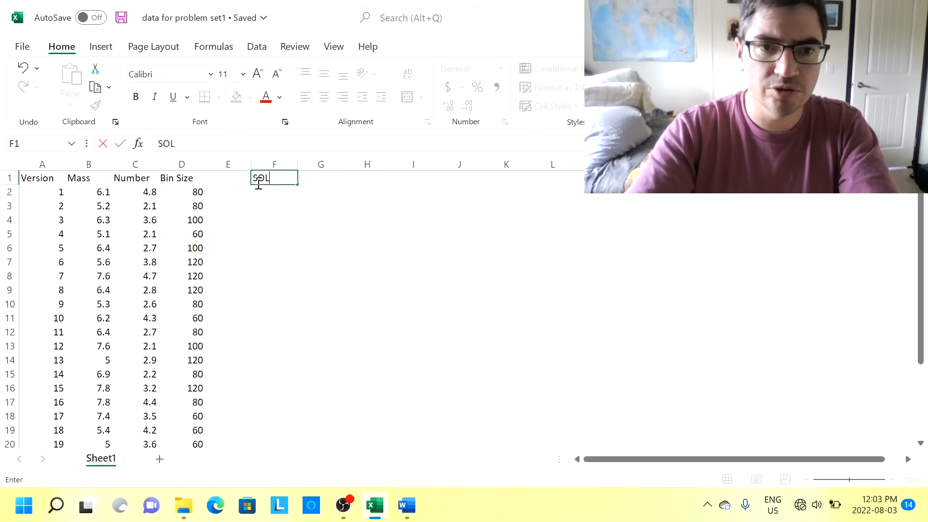
pyautogui.write('UTION')
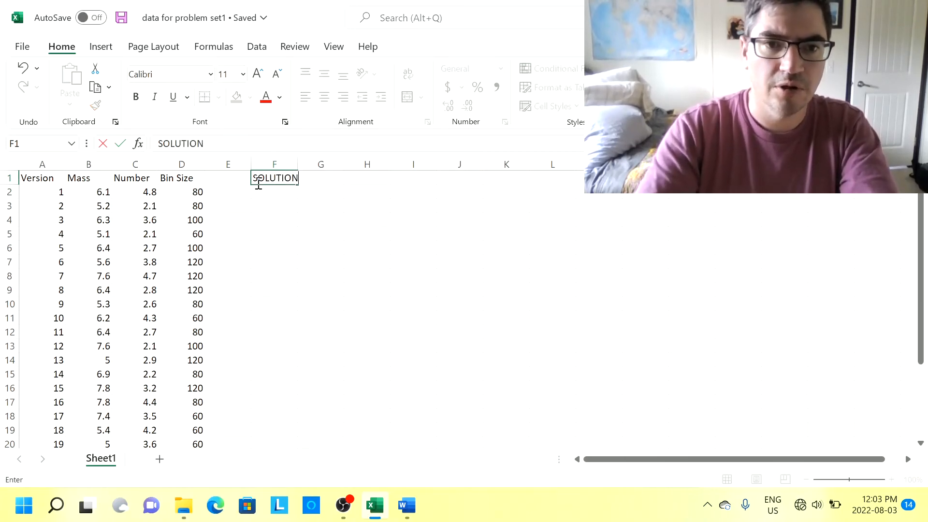
pyautogui.press('Tab')
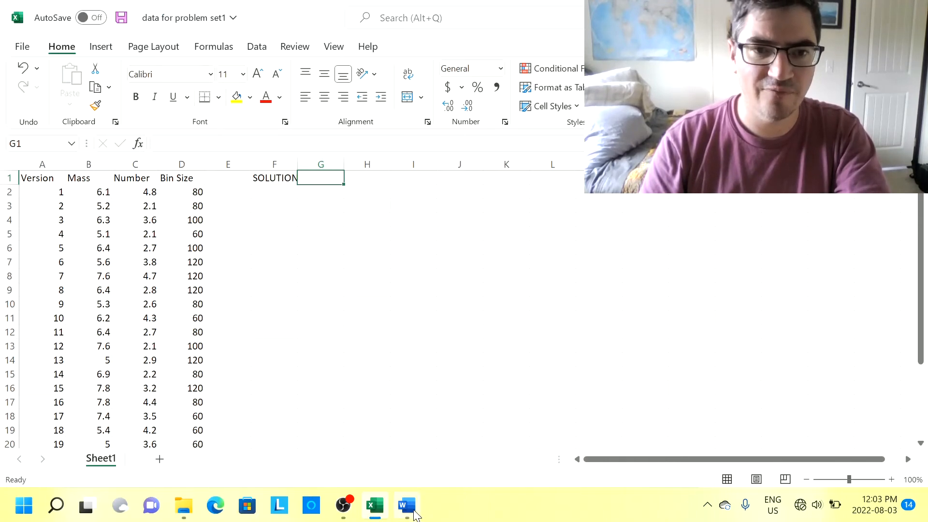
# Switch to Word, save the Problem Set Example document and close it.
pyautogui.moveTo(407, 508)
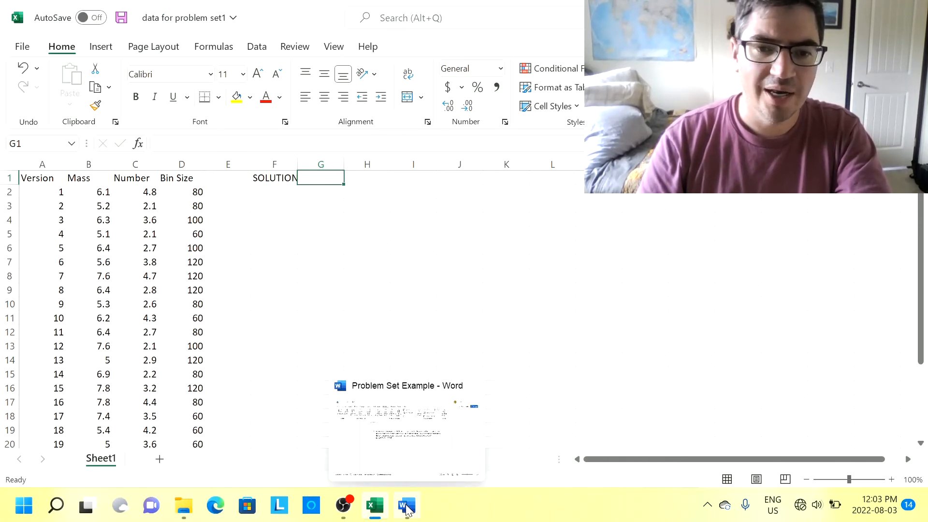
pyautogui.click(406, 507)
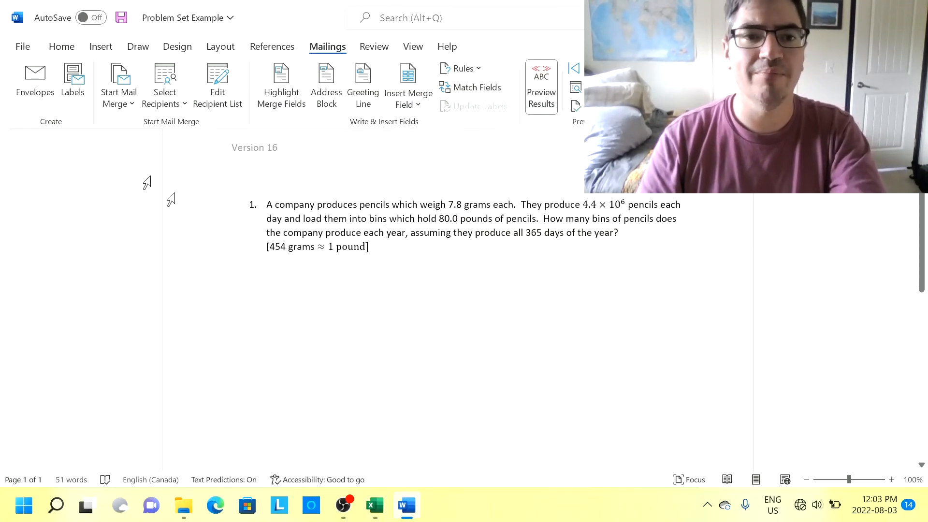
pyautogui.click(343, 290)
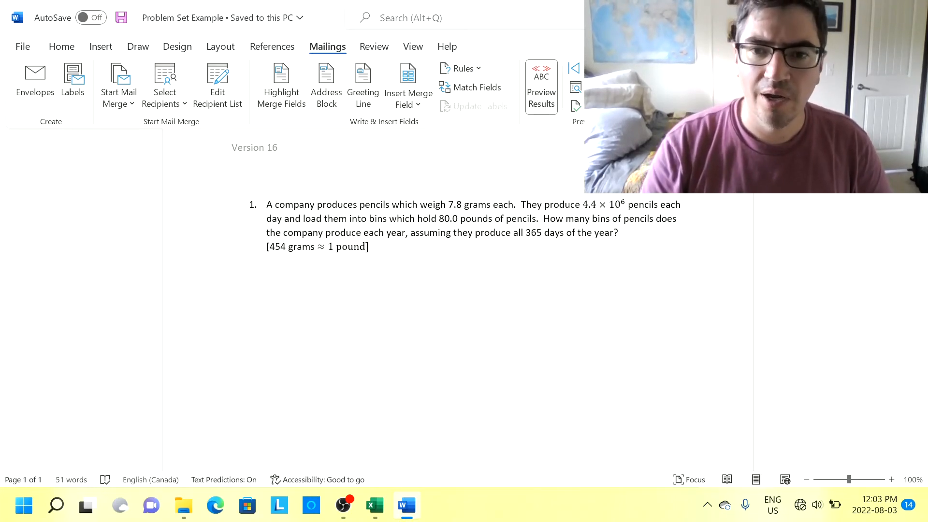
pyautogui.click(911, 15)
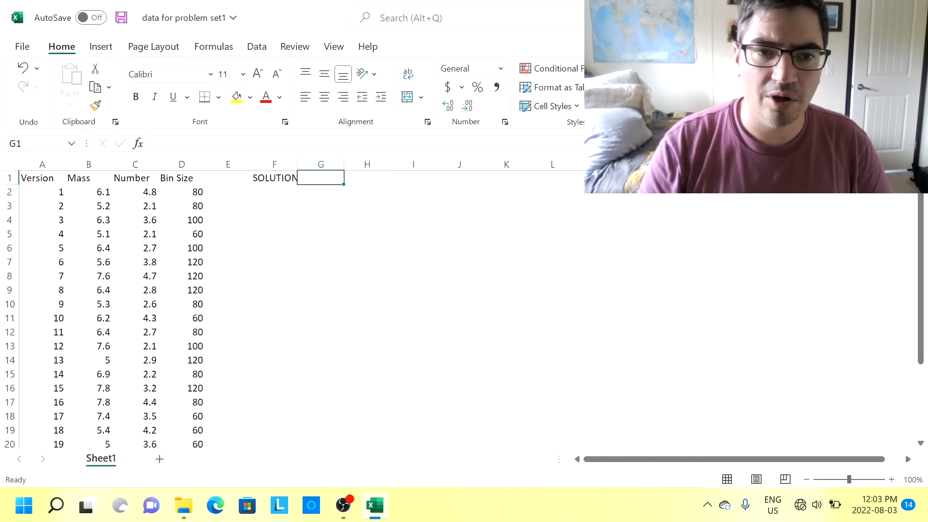
pyautogui.click(380, 244)
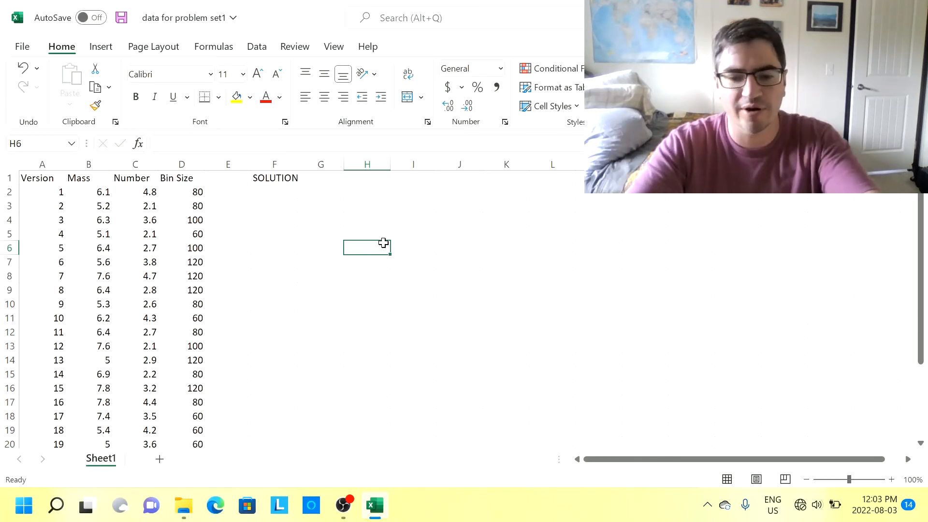
pyautogui.press('Left')
pyautogui.press('Left')
pyautogui.press('Up')
pyautogui.press('Up')
pyautogui.press('Up')
pyautogui.press('Up')
pyautogui.press('Up')
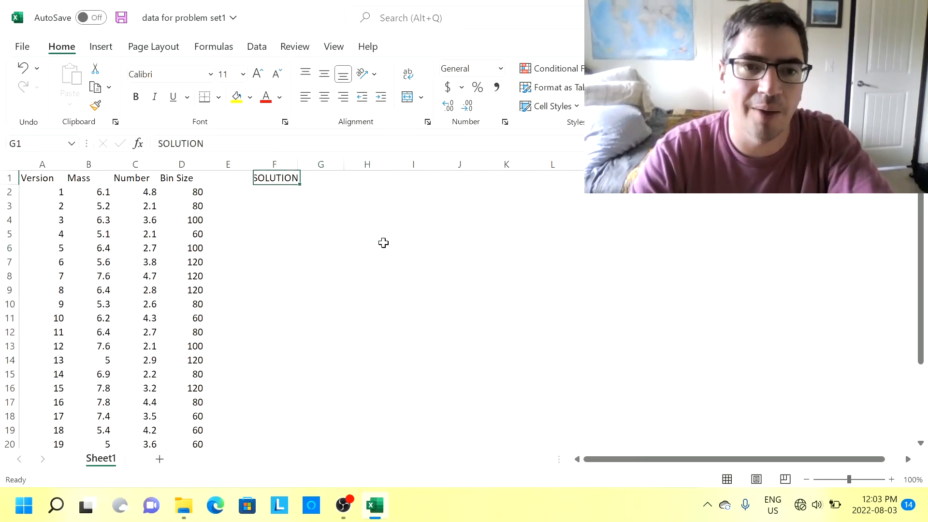
pyautogui.press('Right')
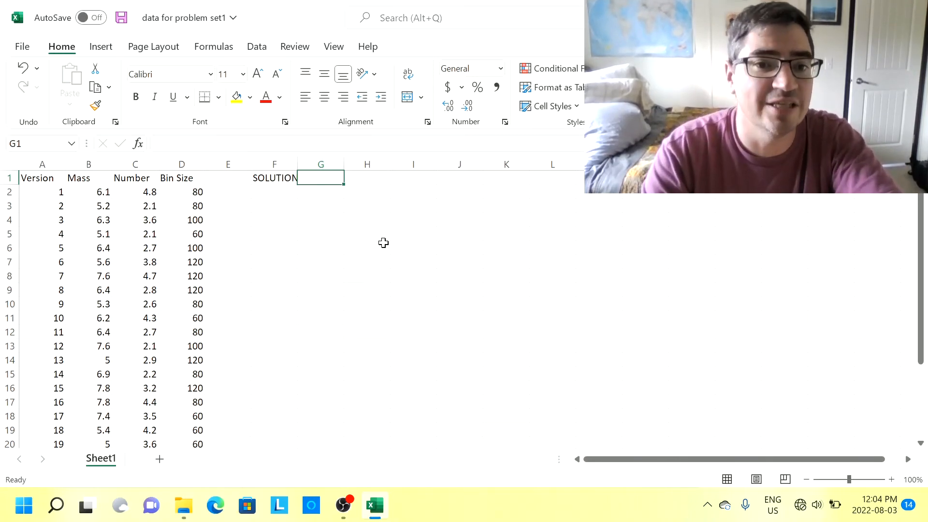
pyautogui.press('Down')
pyautogui.press('Left')
pyautogui.press('Up')
pyautogui.press('Right')
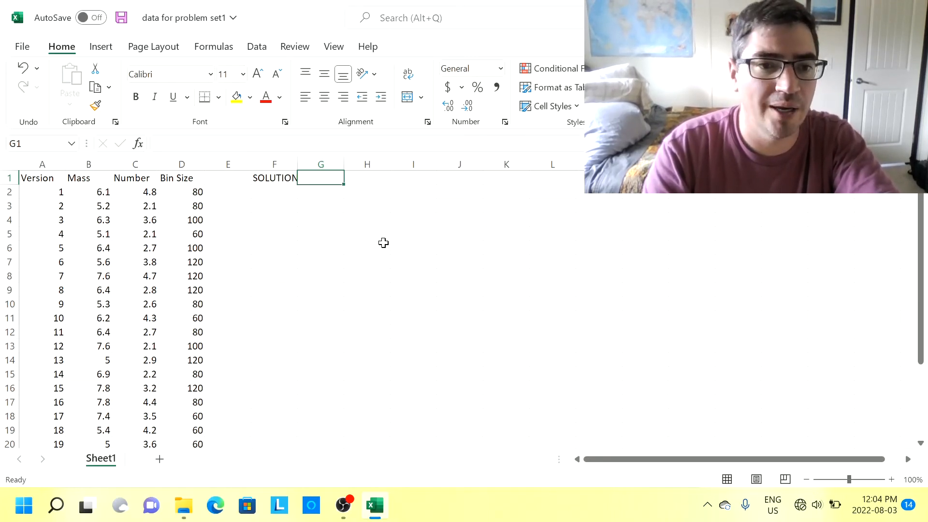
pyautogui.press('Down')
pyautogui.press('Up')
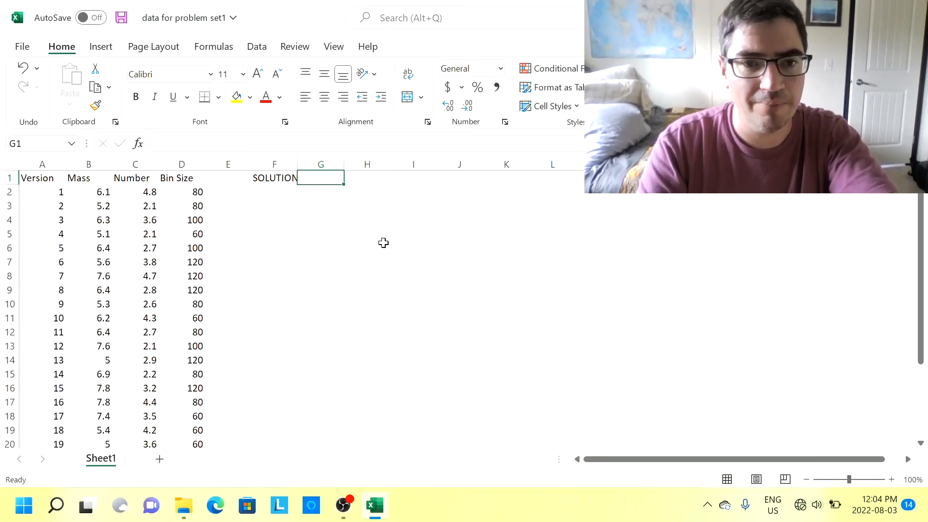
# Enter the heading "Grams of Pencils per day" in cell H1 and fit column H's width to it.
pyautogui.press('Right')
pyautogui.write('Gram')
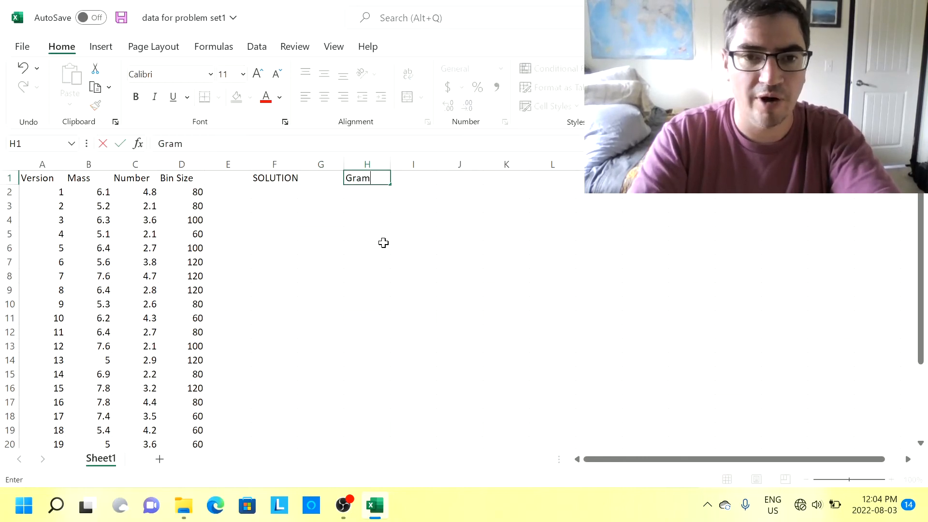
pyautogui.write('s of Pencils per day')
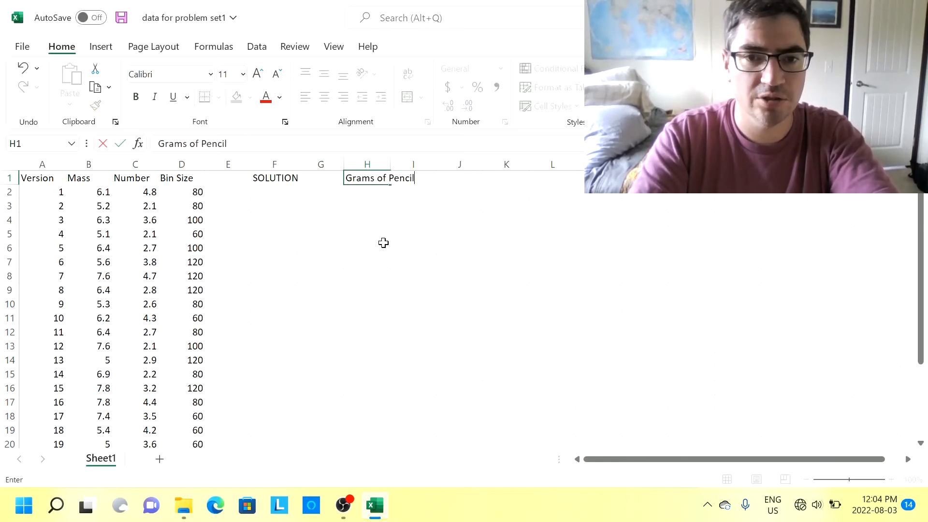
pyautogui.press('Return')
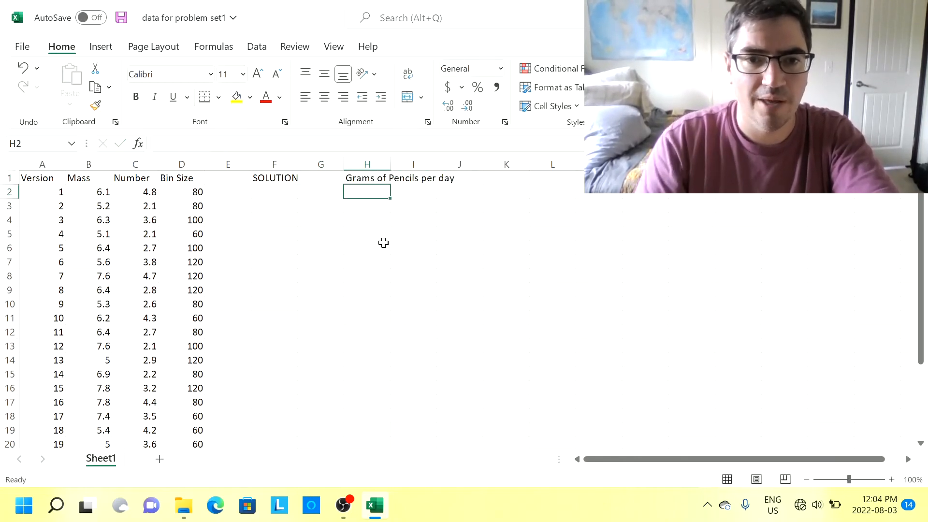
pyautogui.doubleClick(389, 165)
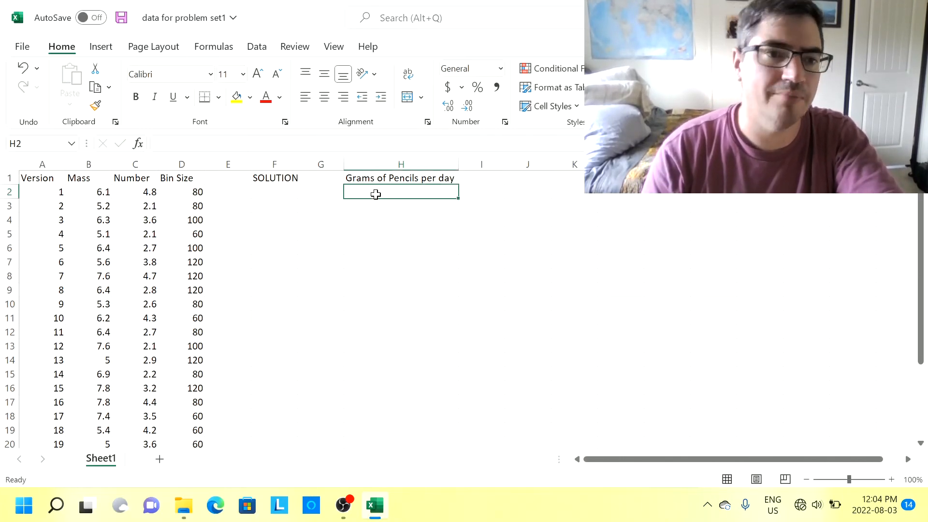
# Enter the formula =B2*C2*10^6 in cell H2 to multiply version 1's pencil mass by its daily pencil number.
pyautogui.click(99, 194)
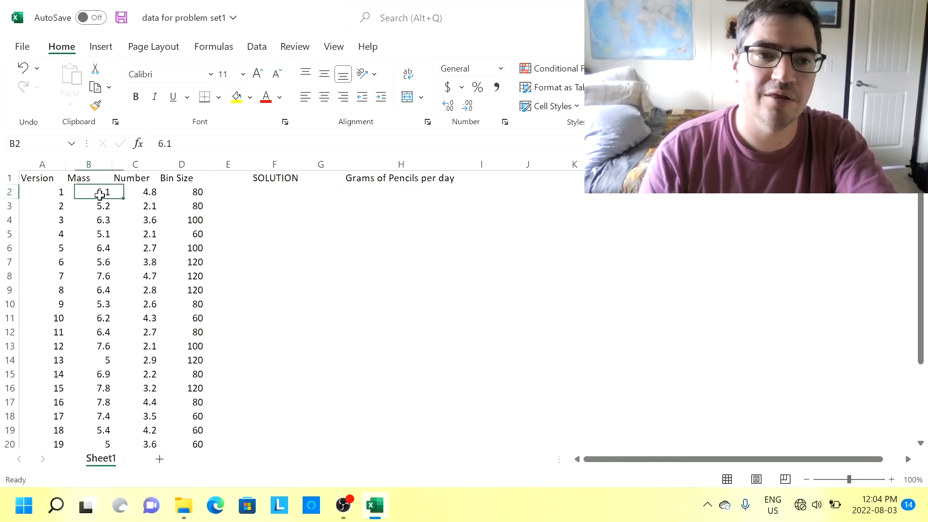
pyautogui.click(140, 191)
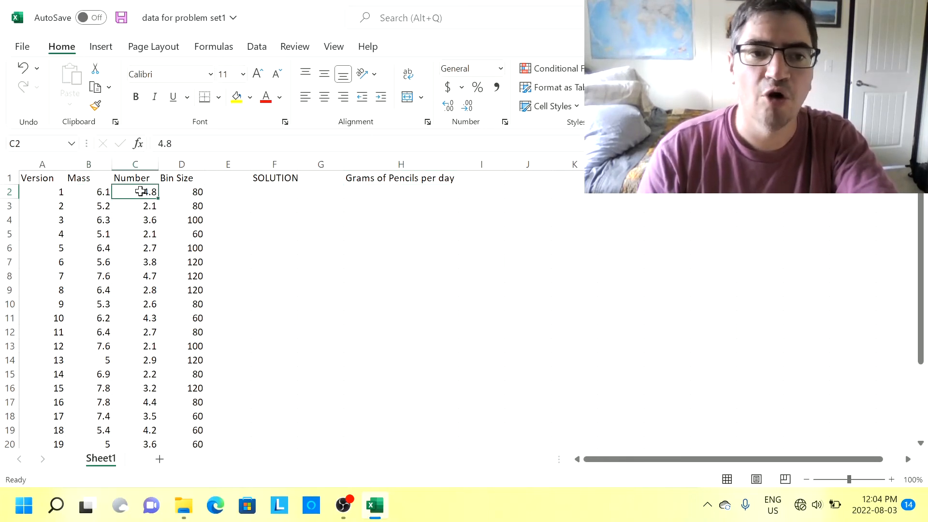
pyautogui.click(371, 194)
pyautogui.write('=')
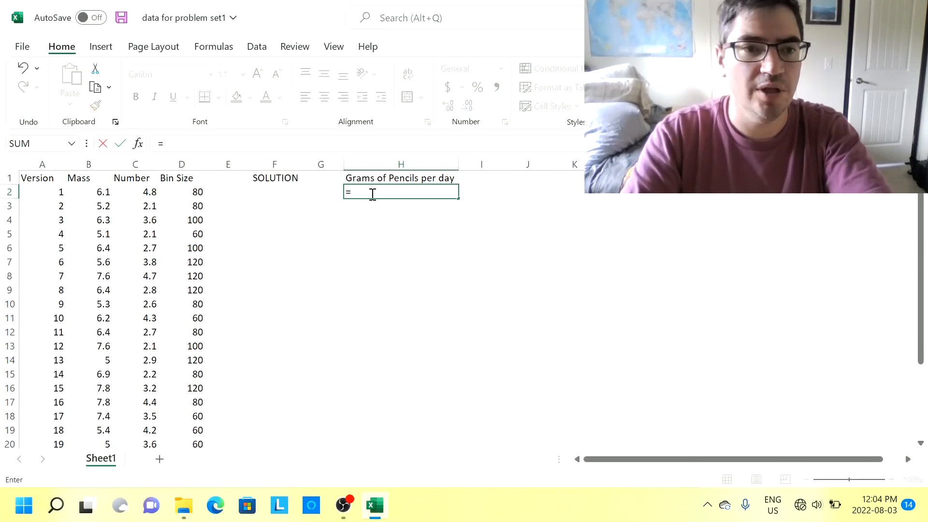
pyautogui.click(97, 195)
pyautogui.write('*')
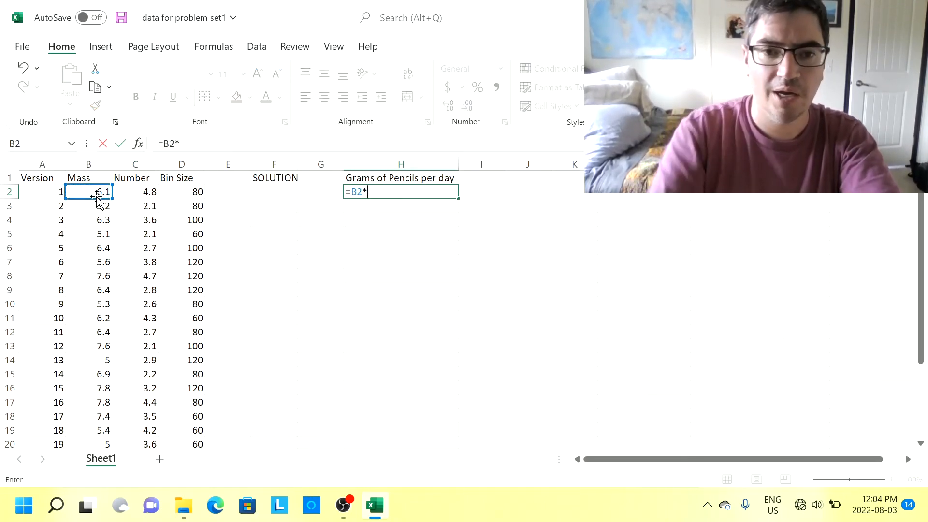
pyautogui.click(139, 192)
pyautogui.write('*10^6')
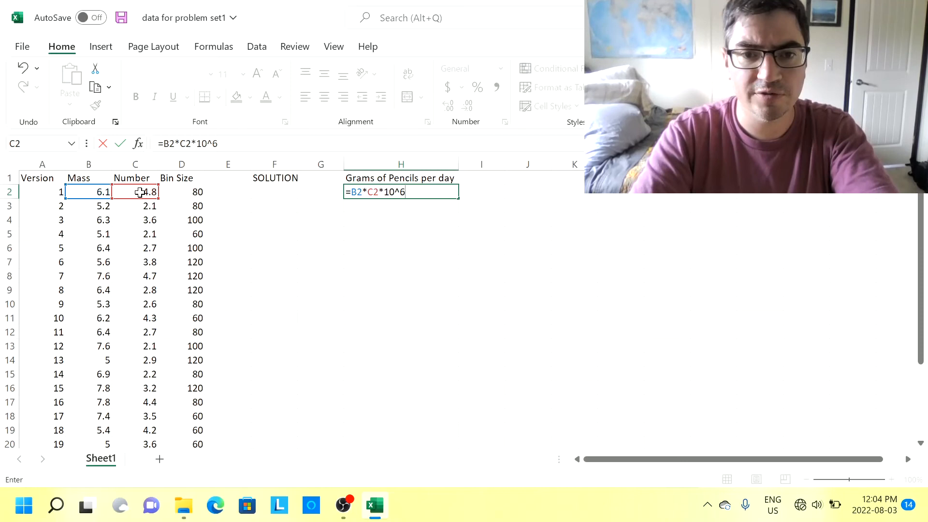
pyautogui.press('Return')
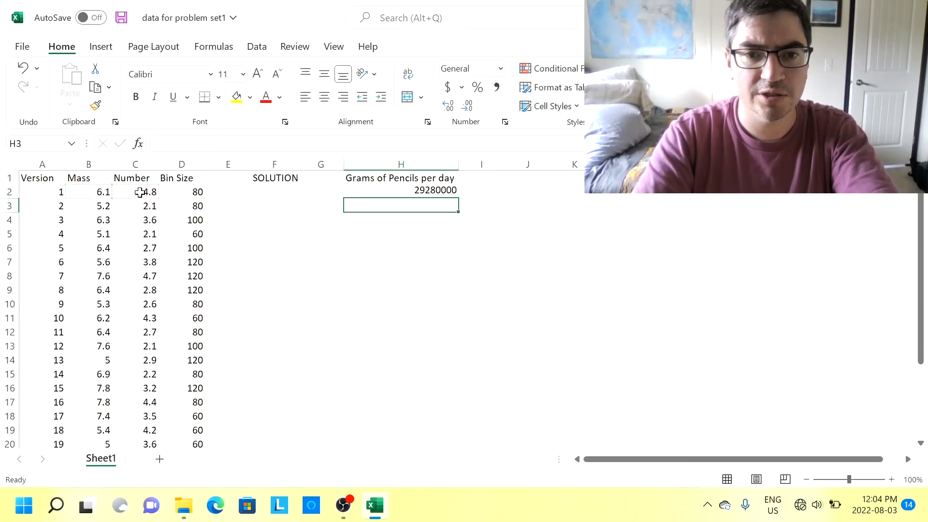
# Fill the H2 formula down through row 26 for all 25 versions and check the filled column.
pyautogui.click(390, 193)
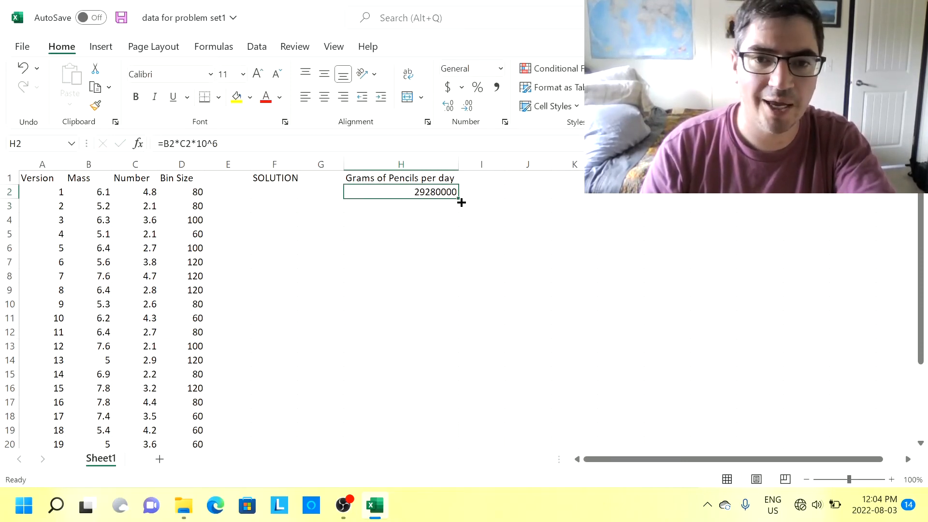
pyautogui.moveTo(457, 200)
pyautogui.mouseDown()
pyautogui.moveTo(463, 332)
pyautogui.moveTo(445, 480)
pyautogui.moveTo(440, 425)
pyautogui.mouseUp()
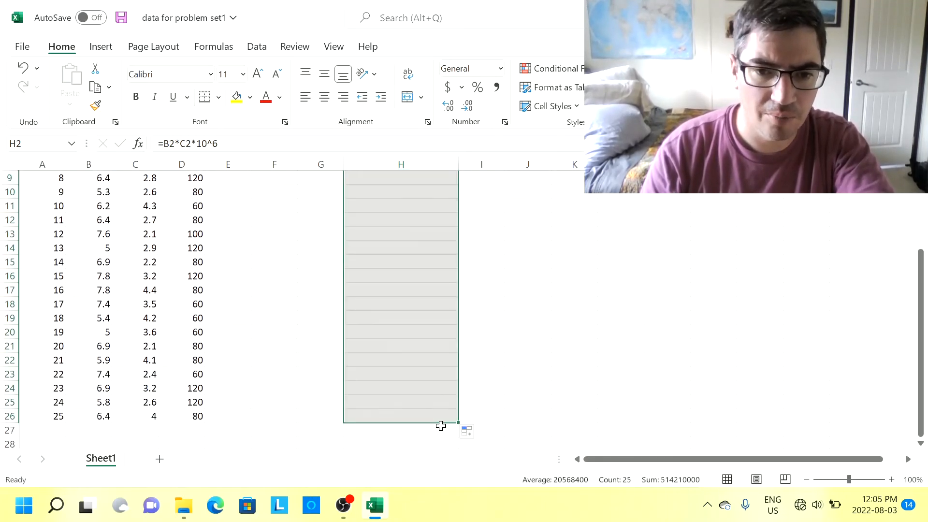
pyautogui.scroll(3, 400, 348)
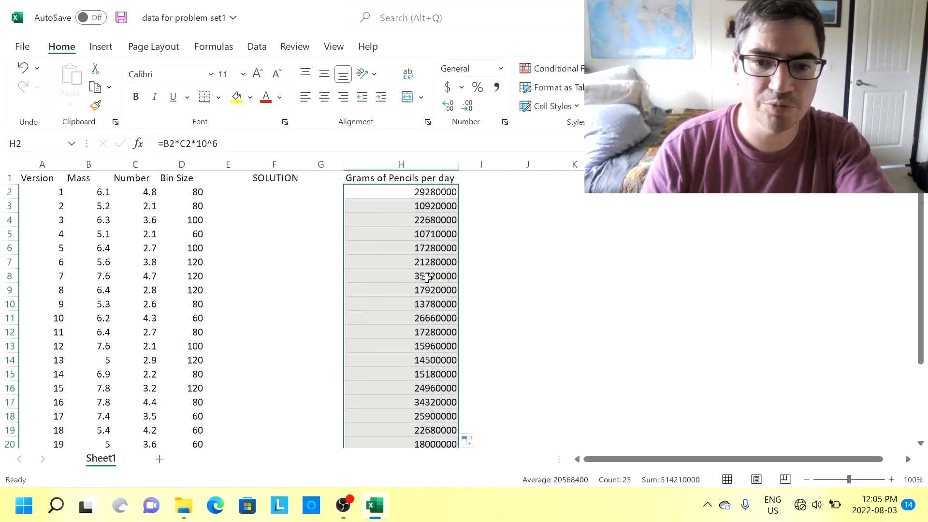
pyautogui.scroll(-4, 427, 278)
pyautogui.scroll(3, 426, 277)
pyautogui.scroll(1, 426, 277)
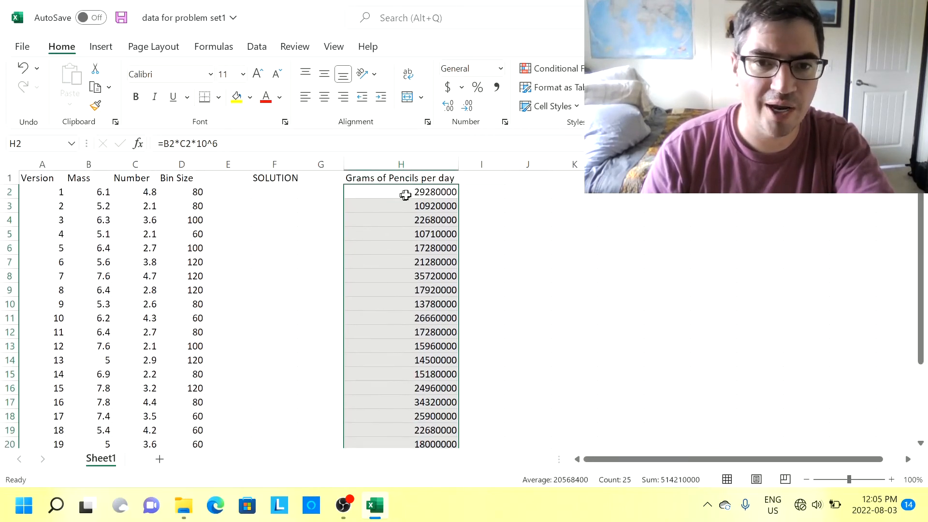
# Enter the heading "Pounds of Pencils per day" in cell I1.
pyautogui.click(480, 178)
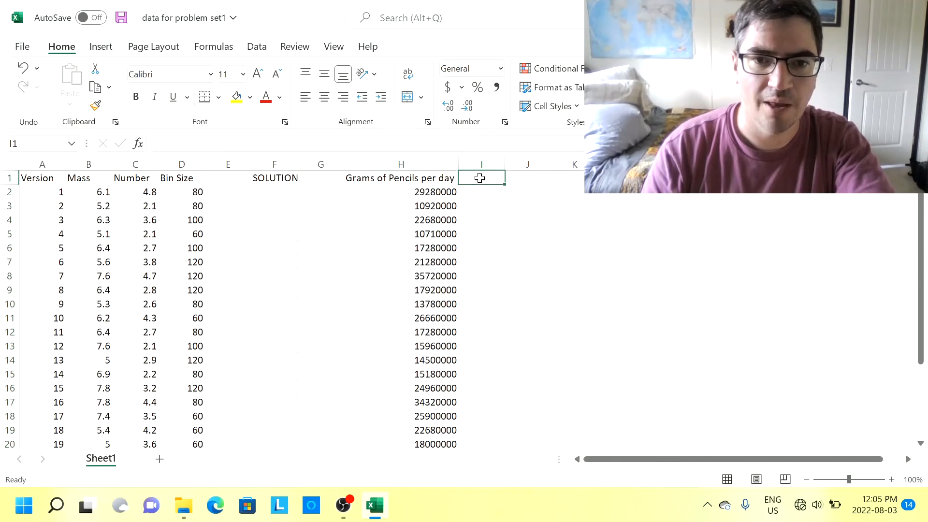
pyautogui.write('Po')
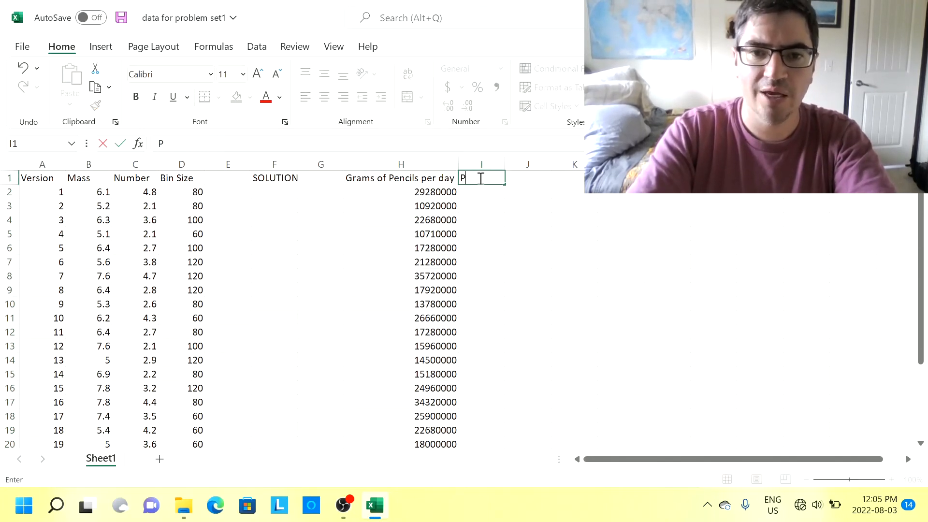
pyautogui.press('BackSpace')
pyautogui.press('BackSpace')
pyautogui.write('G')
pyautogui.press('BackSpace')
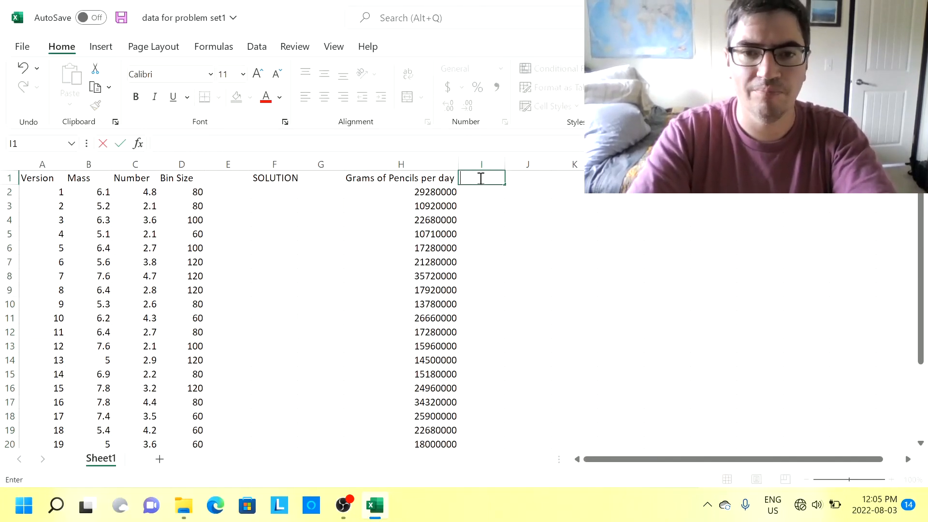
pyautogui.write('Pounds of P')
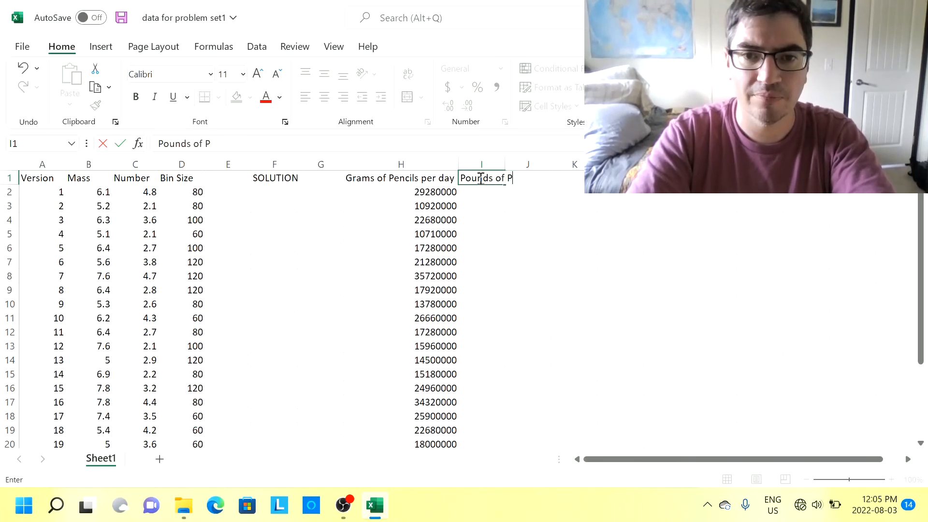
pyautogui.write('encils per day')
pyautogui.press('Return')
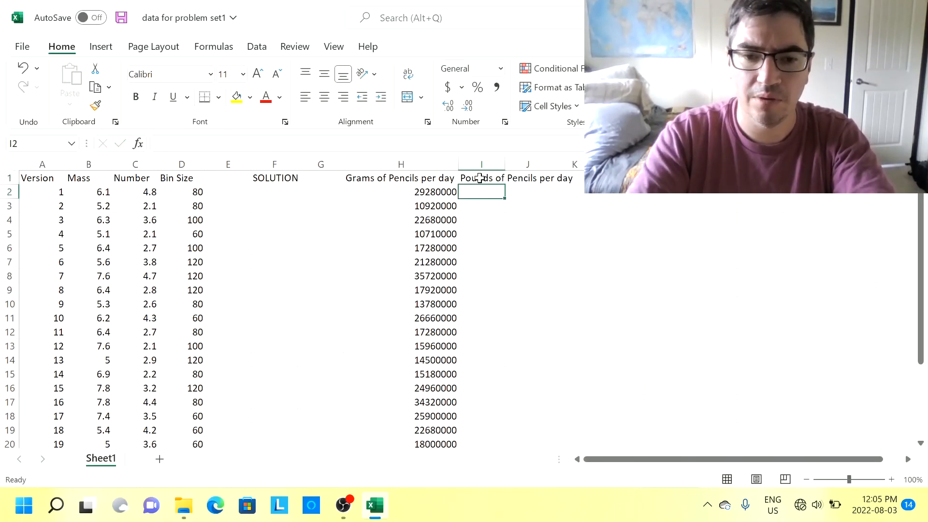
# Enter the formula =H2/454 in cell I2 to convert version 1's daily grams of pencils to pounds.
pyautogui.write('=')
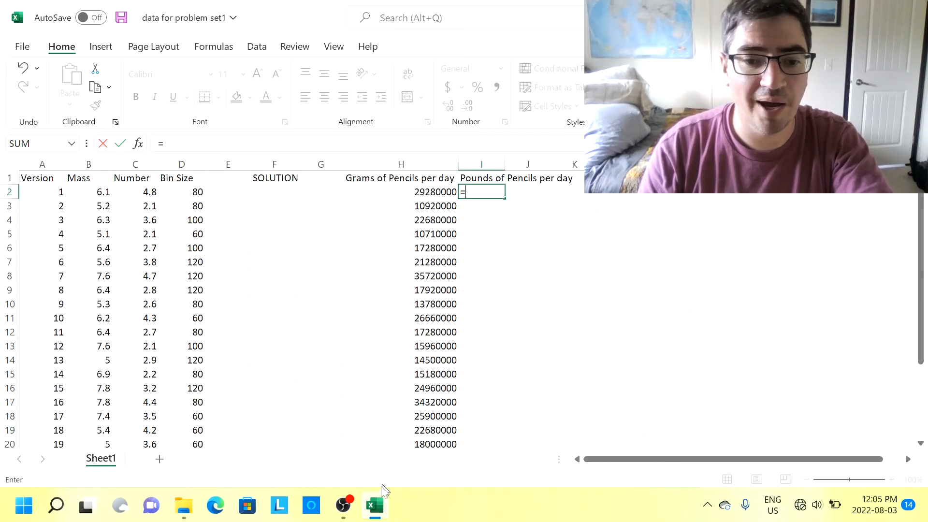
pyautogui.moveTo(379, 489)
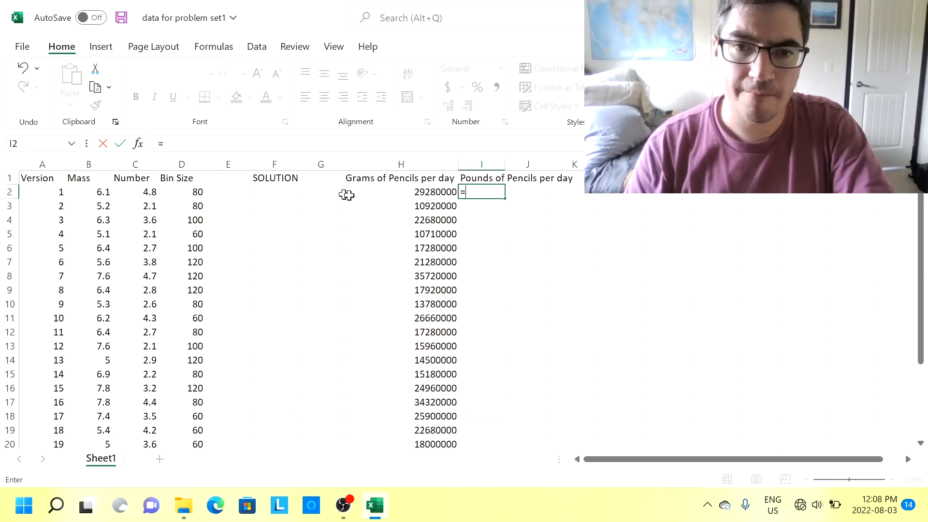
pyautogui.click(372, 195)
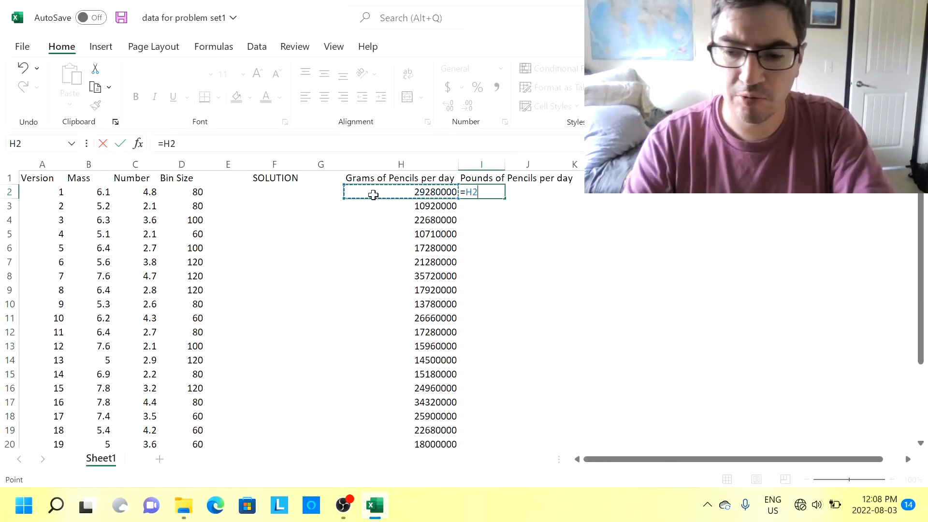
pyautogui.write('/454')
pyautogui.press('Return')
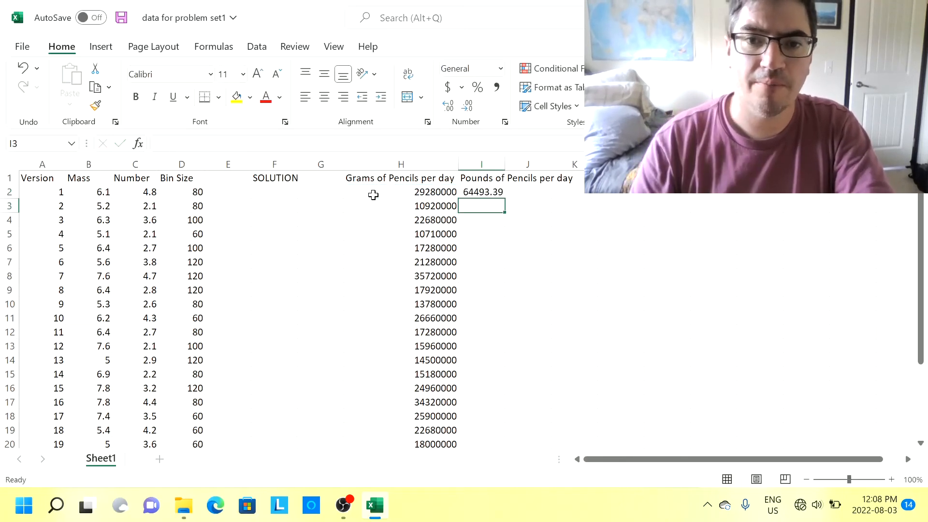
# Fill the I2 formula down through row 26 for all versions and fit column I's width to its contents.
pyautogui.click(481, 194)
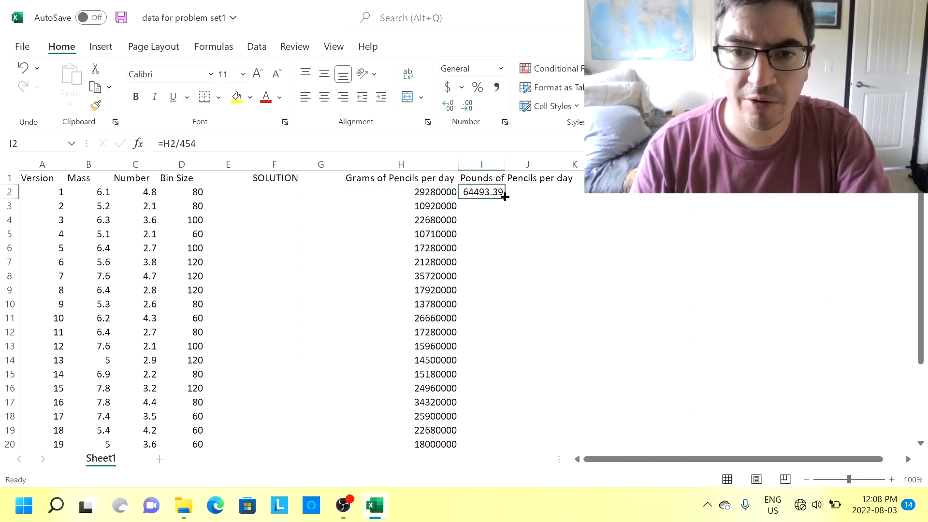
pyautogui.doubleClick(505, 198)
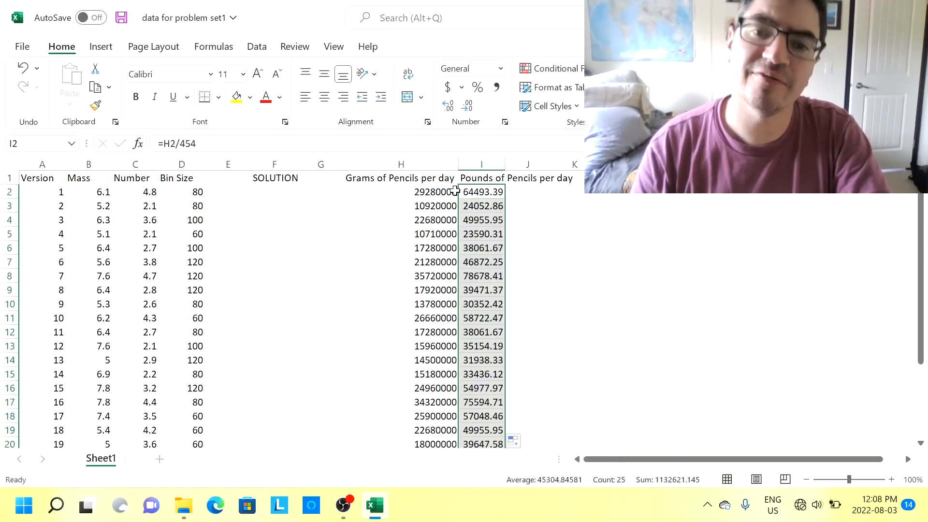
pyautogui.doubleClick(504, 165)
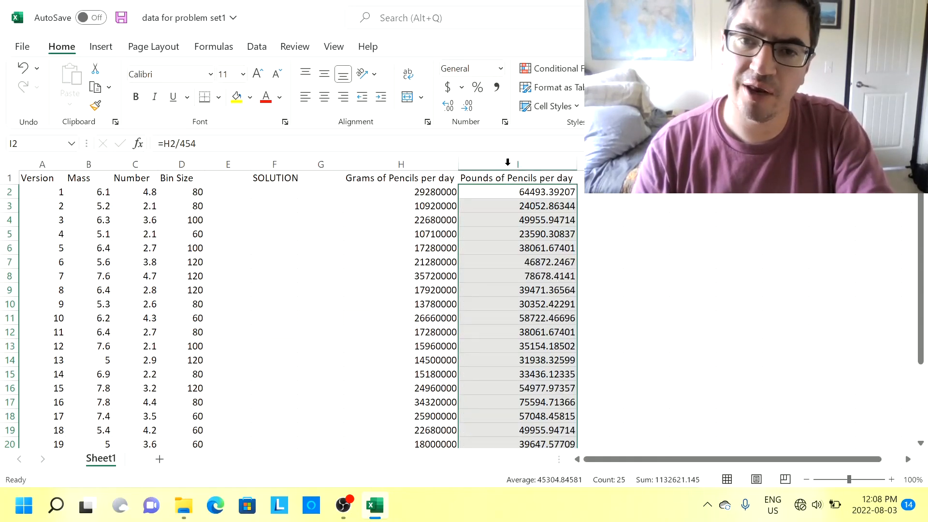
pyautogui.click(646, 264)
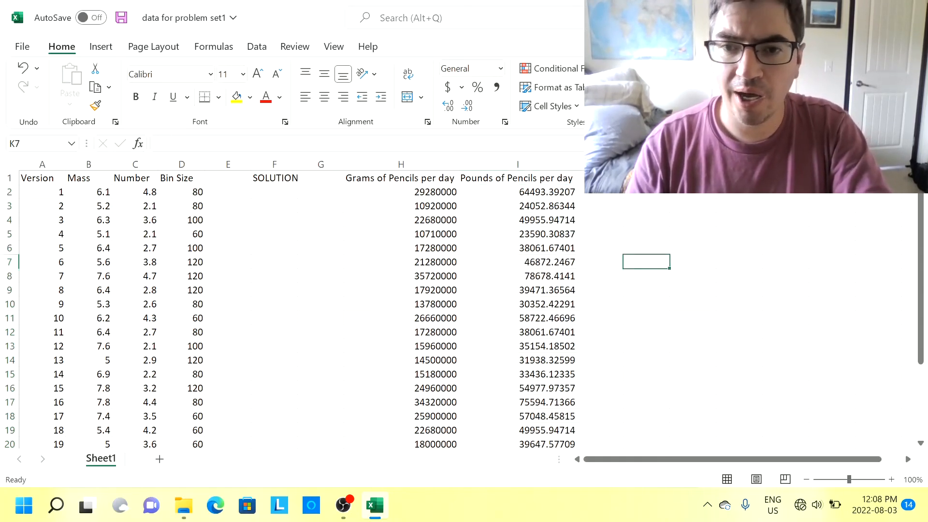
# Enter the heading "Bins of pencils per day" in cell J1.
pyautogui.click(580, 178)
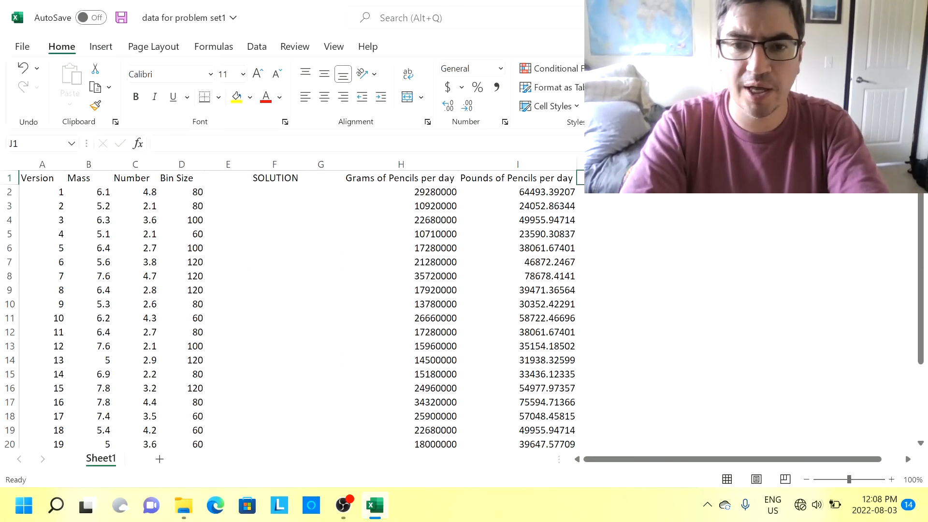
pyautogui.write('P')
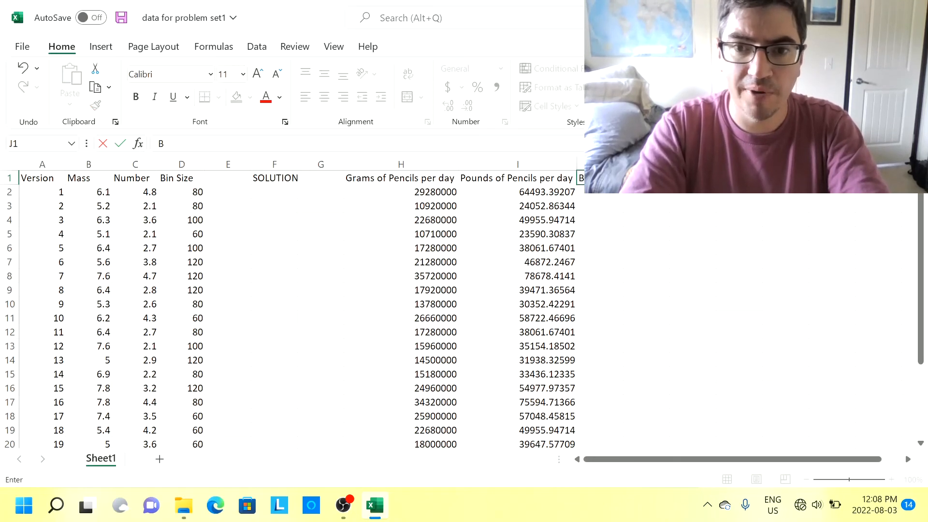
pyautogui.write('Bins')
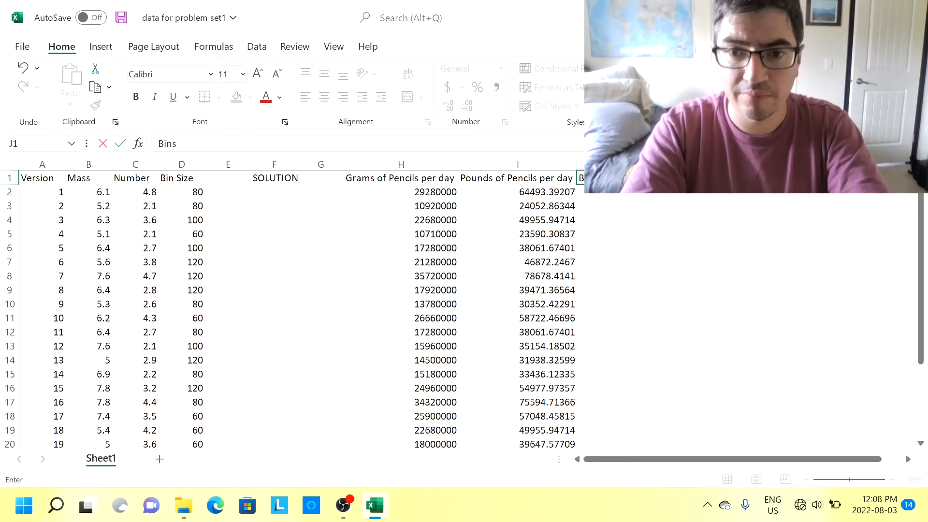
pyautogui.write(' of pencils per da')
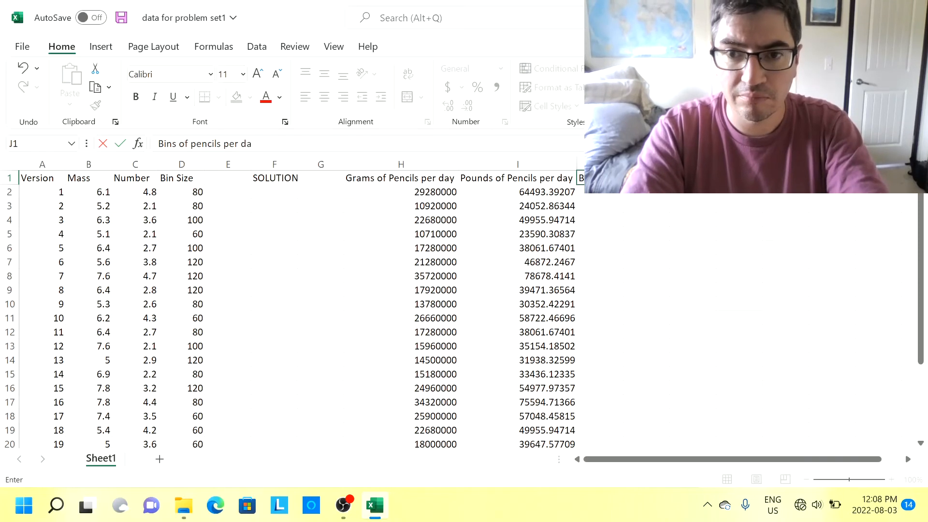
pyautogui.press('Return')
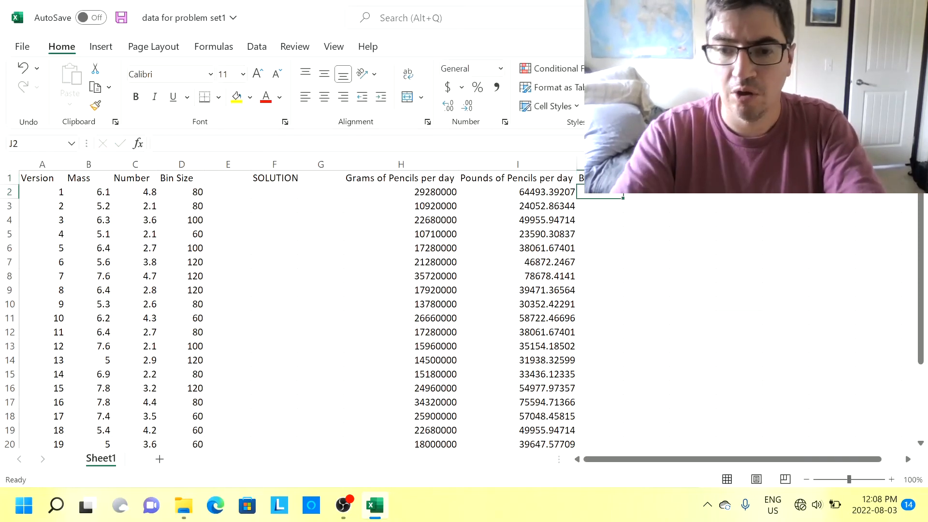
# Enter the formula =I2/D2 in cell J2 to divide version 1's daily pounds of pencils by its bin size.
pyautogui.write('=')
pyautogui.click(560, 194)
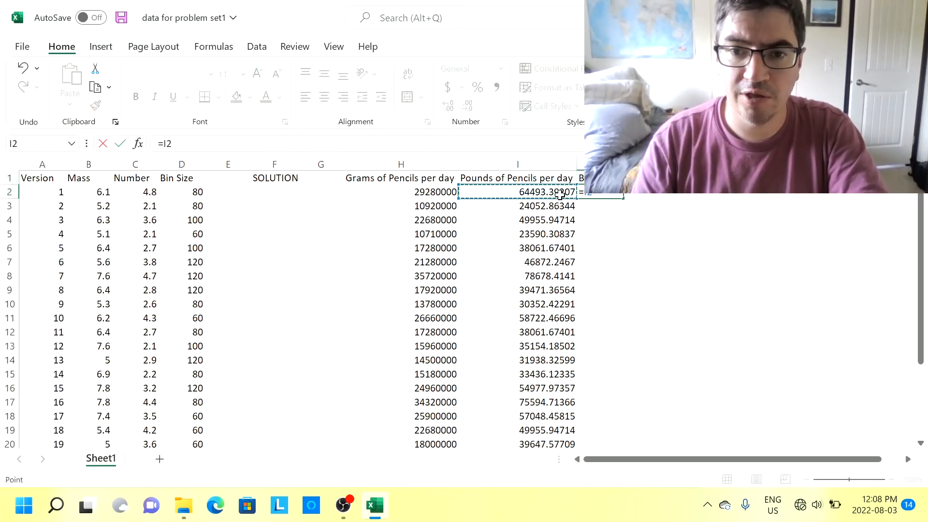
pyautogui.write('/')
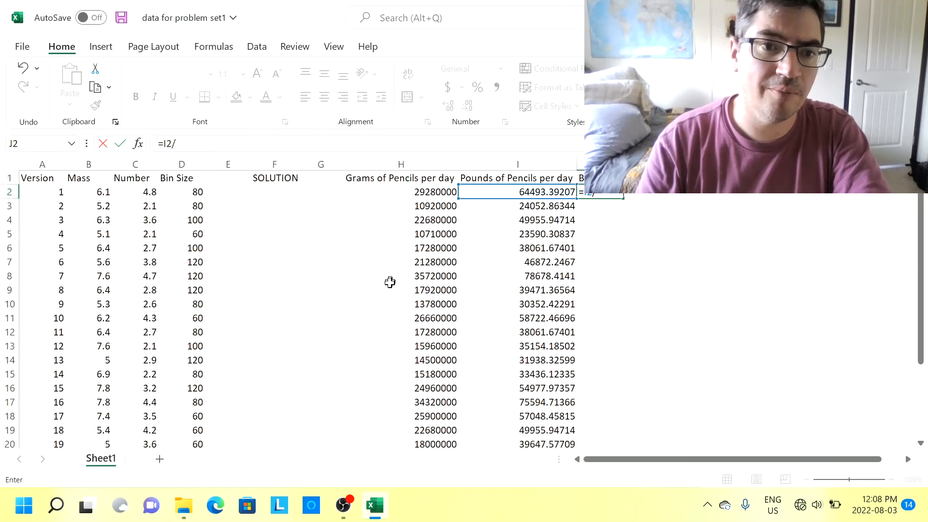
pyautogui.click(171, 193)
pyautogui.press('Return')
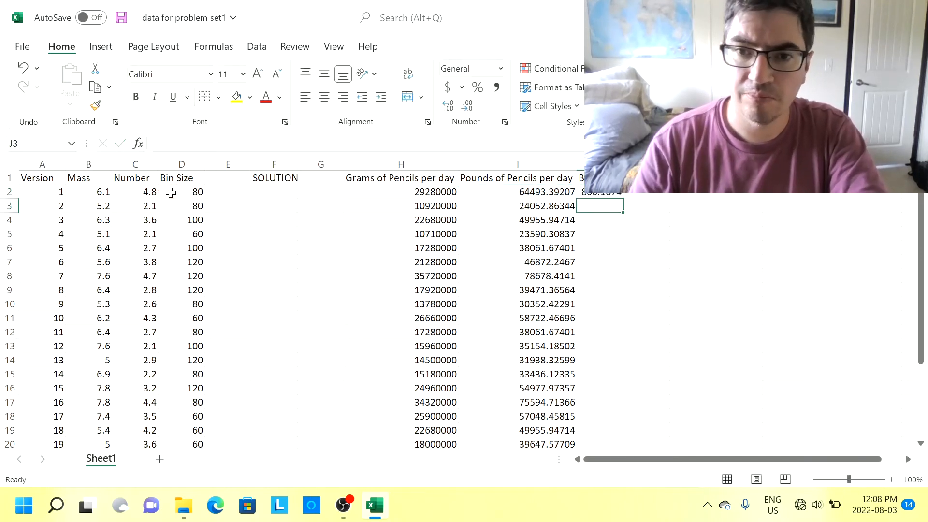
# Fill the J2 formula down through row 26, check the filled column and widen column J.
pyautogui.click(608, 195)
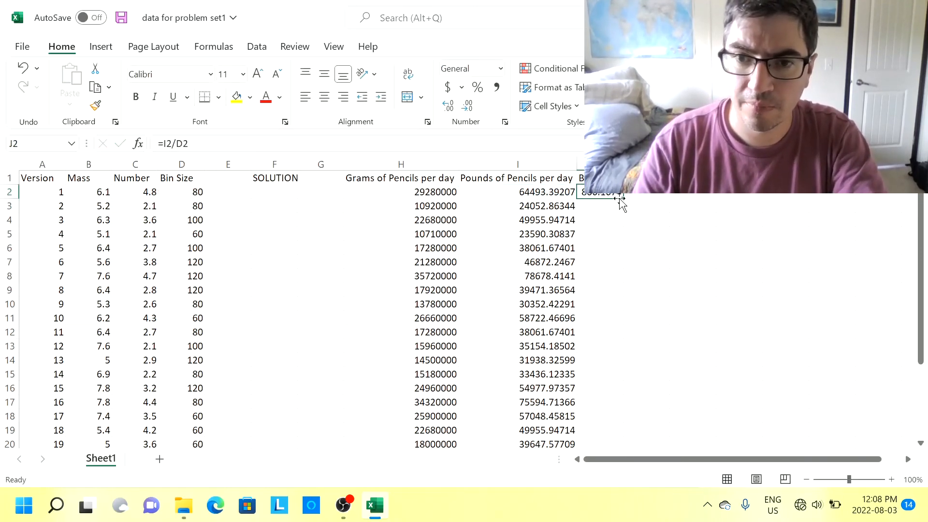
pyautogui.doubleClick(620, 198)
pyautogui.scroll(-2, 620, 317)
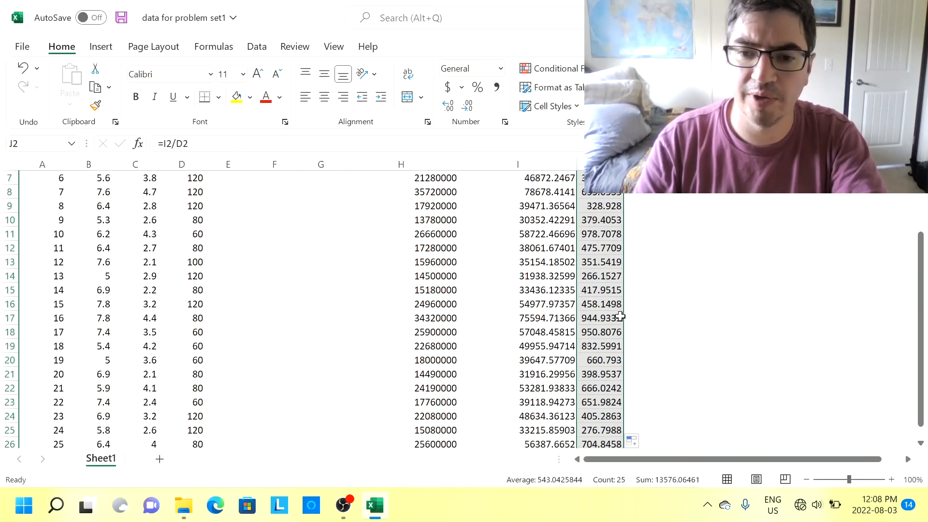
pyautogui.scroll(2, 620, 317)
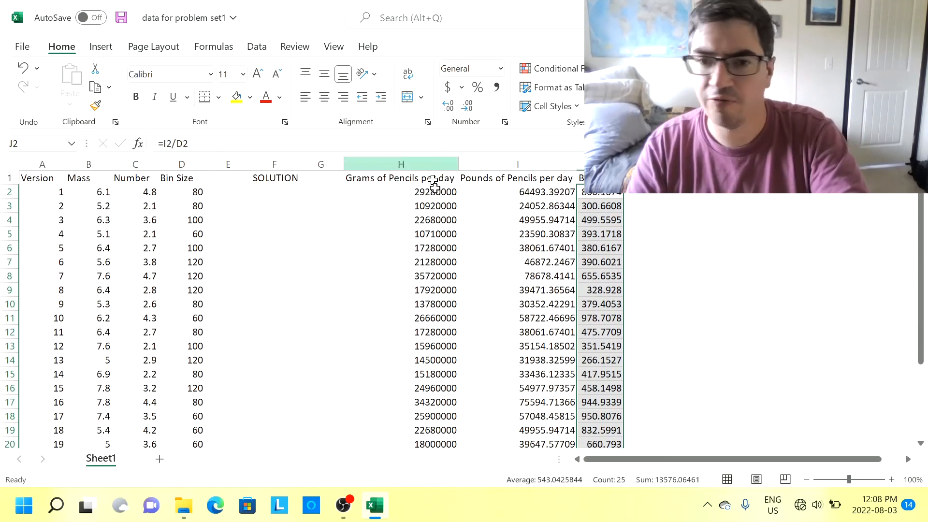
pyautogui.moveTo(623, 164); pyautogui.dragTo(676, 164)
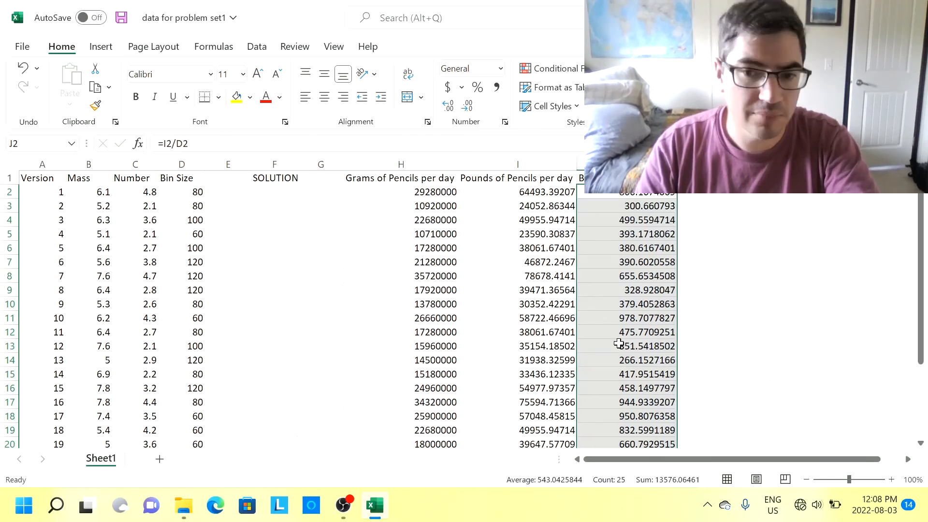
pyautogui.click(702, 274)
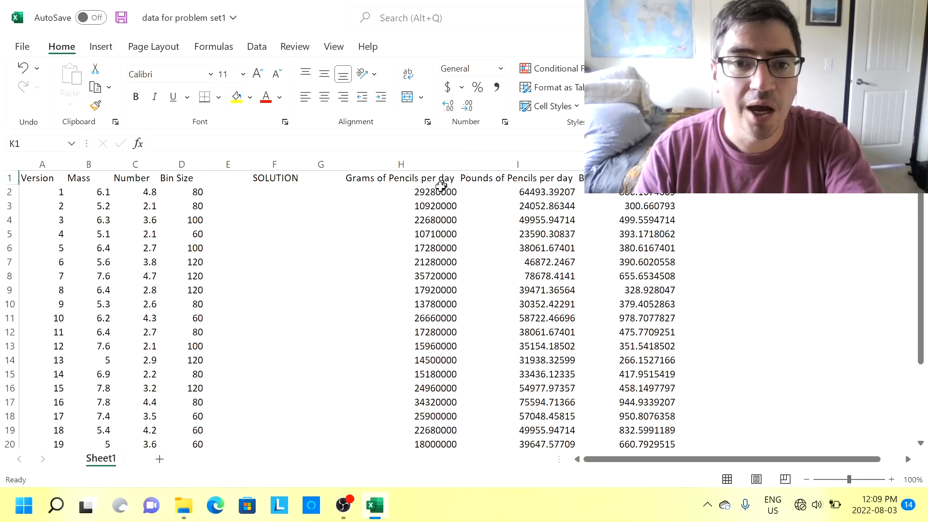
# Enter the heading "Bins of pencils per year" in cell K1.
pyautogui.click(435, 191)
pyautogui.click(500, 176)
pyautogui.press('Right')
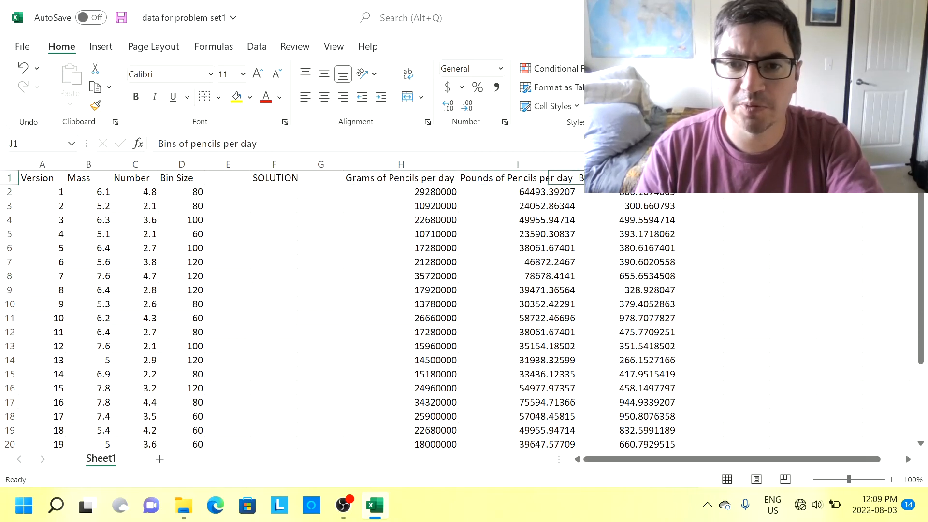
pyautogui.press('Right')
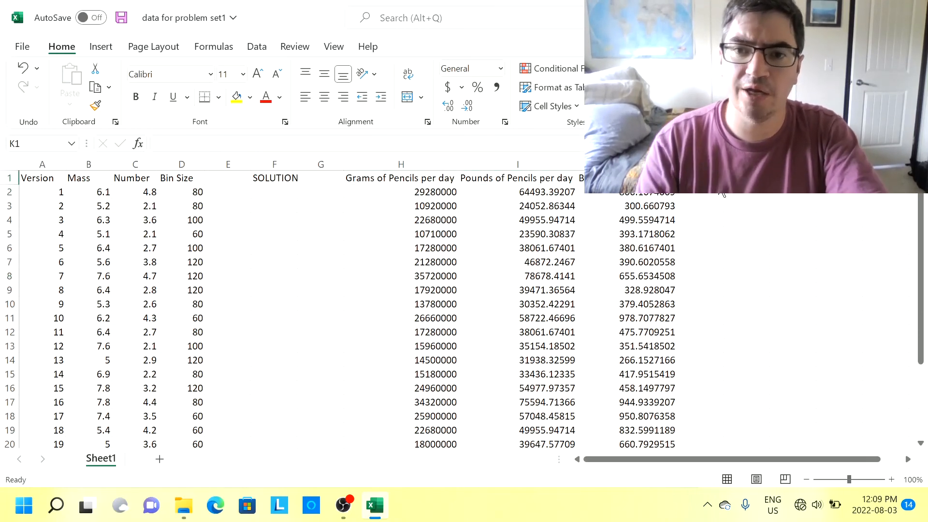
pyautogui.write('Bins of p')
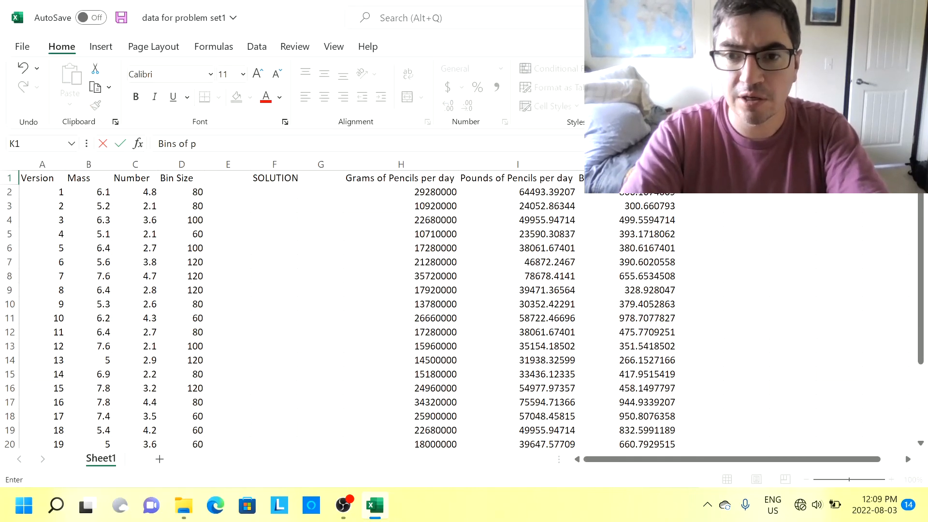
pyautogui.write('encils per year')
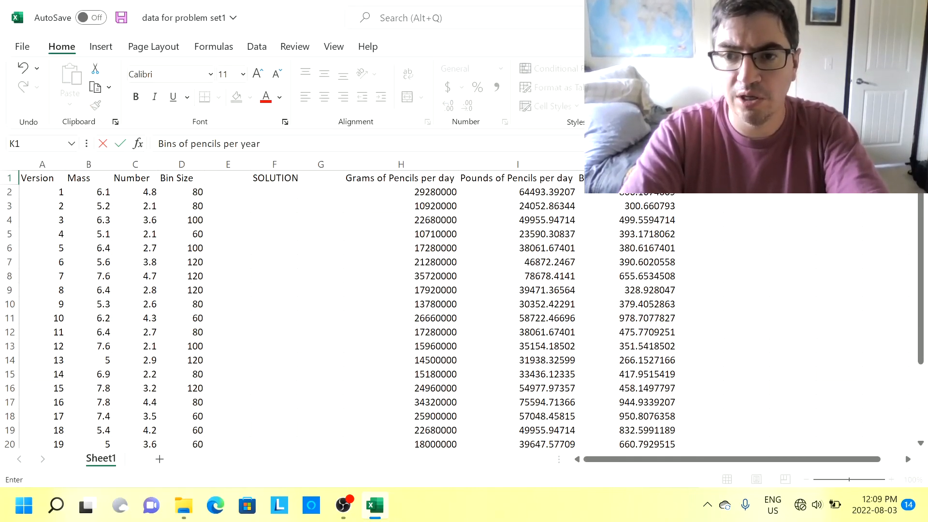
pyautogui.press('Return')
# Enter the formula =J2*365 in cell K2 to convert version 1's daily bins to yearly bins.
pyautogui.write('=')
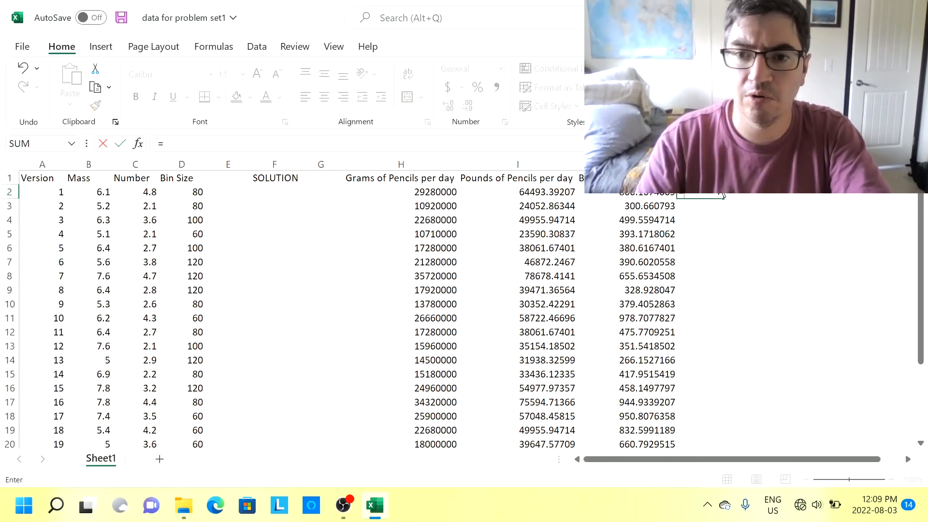
pyautogui.click(626, 194)
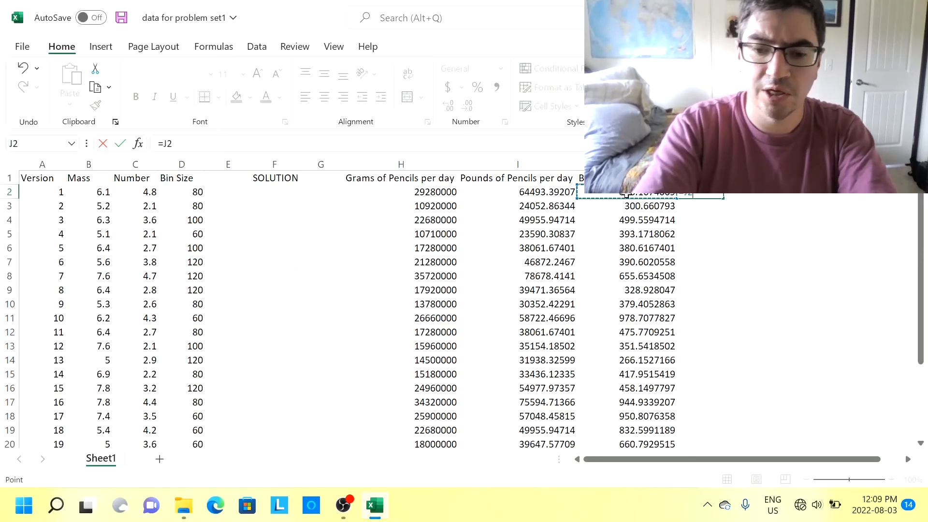
pyautogui.write('*365')
pyautogui.press('Return')
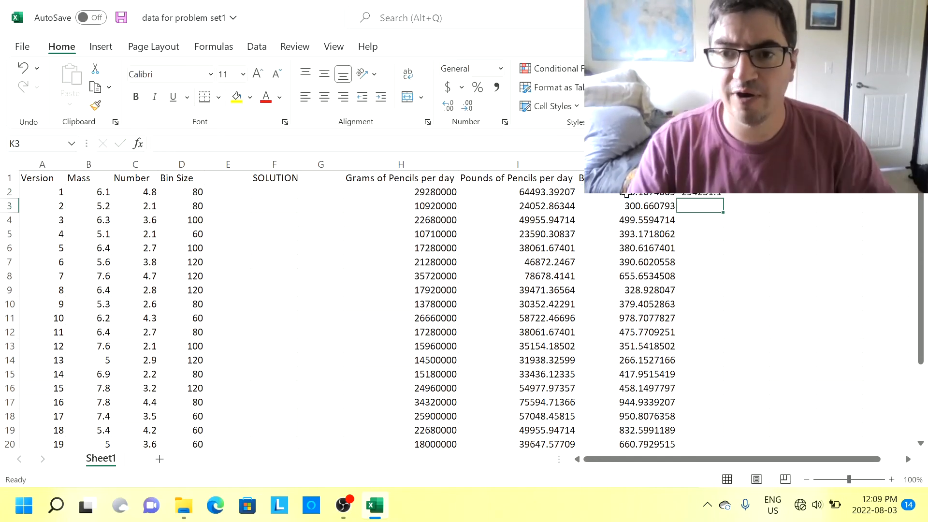
# Widen column K and fill the K2 formula down through row 26 for all 25 versions.
pyautogui.moveTo(725, 164); pyautogui.dragTo(811, 164)
pyautogui.click(787, 194)
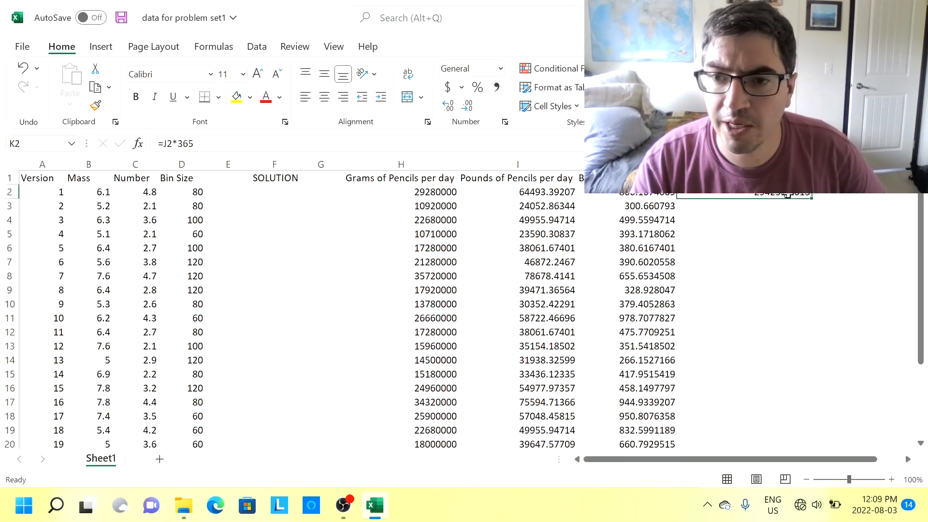
pyautogui.doubleClick(811, 199)
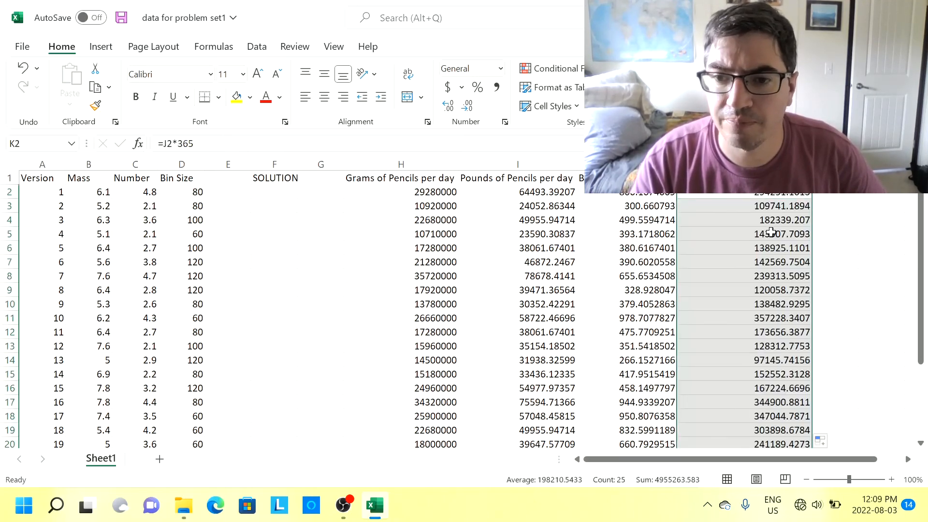
# Check the filled yearly bins column and examine version 8's row across its input values, intermediate calculations and final answer.
pyautogui.scroll(-4, 771, 232)
pyautogui.scroll(4, 770, 232)
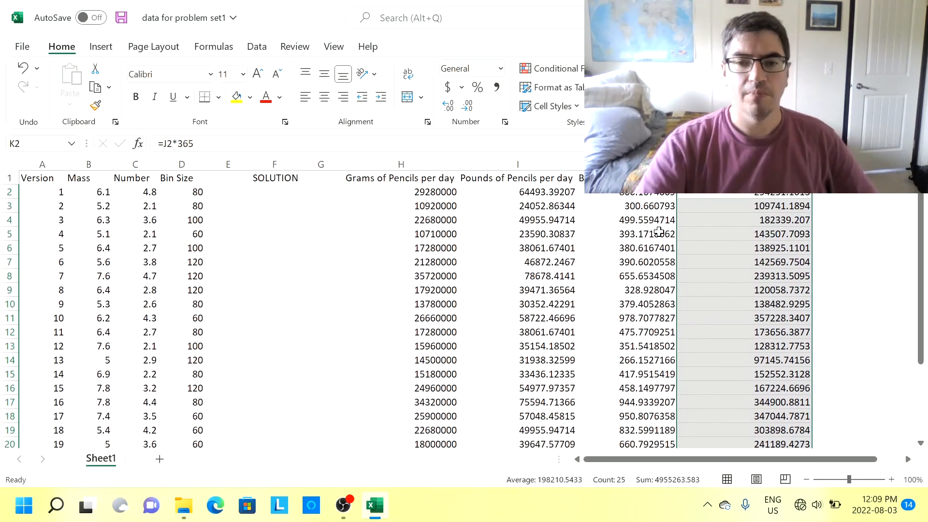
pyautogui.click(759, 248)
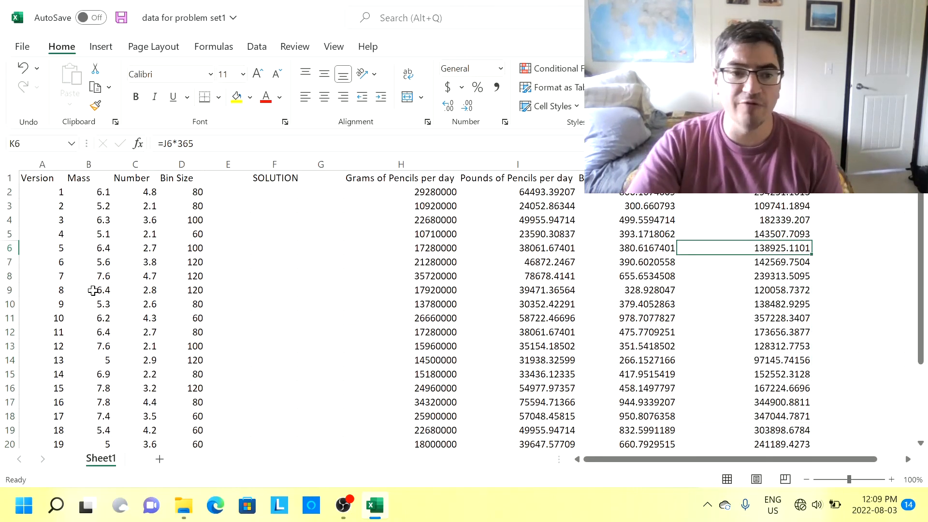
pyautogui.click(54, 292)
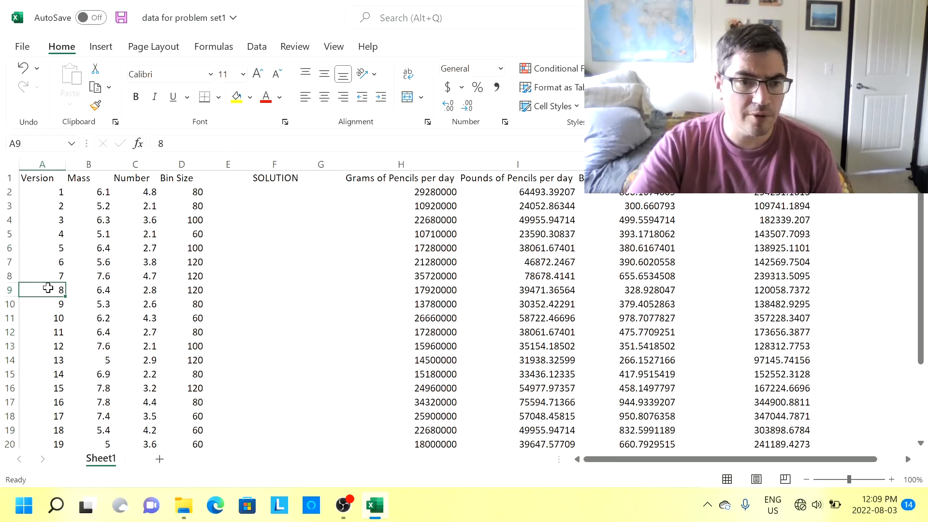
pyautogui.moveTo(48, 288); pyautogui.dragTo(647, 290)
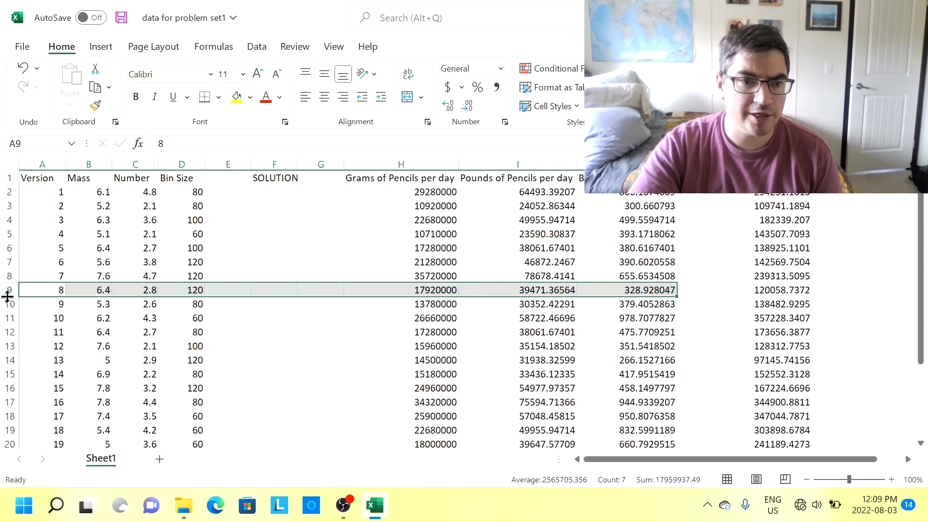
pyautogui.click(3, 289)
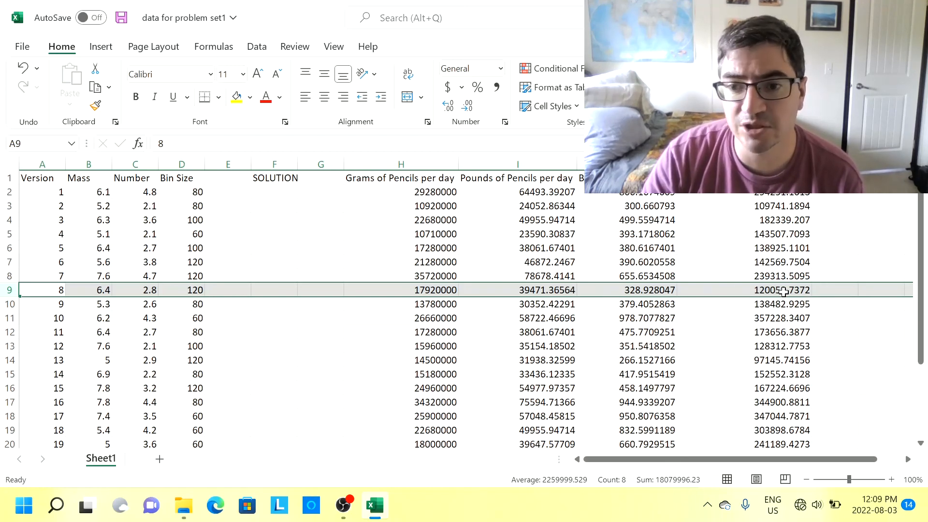
pyautogui.click(725, 333)
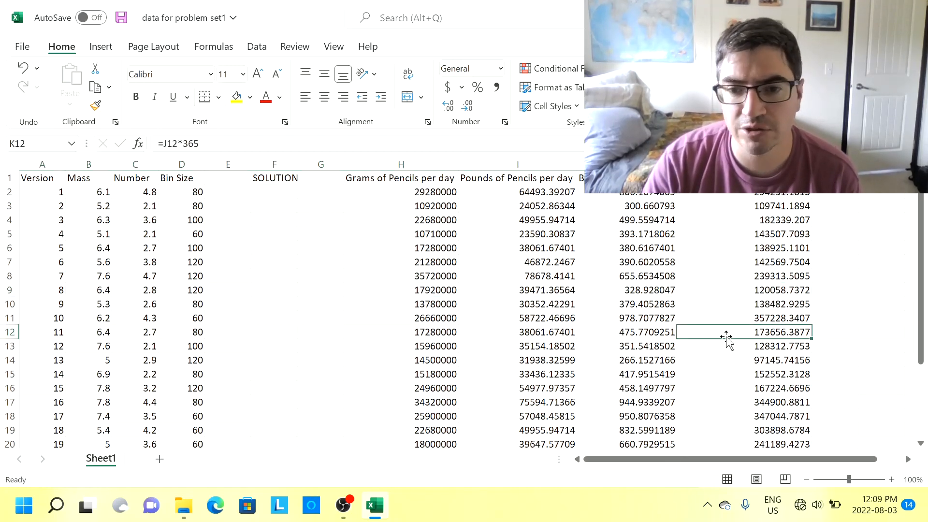
pyautogui.click(793, 290)
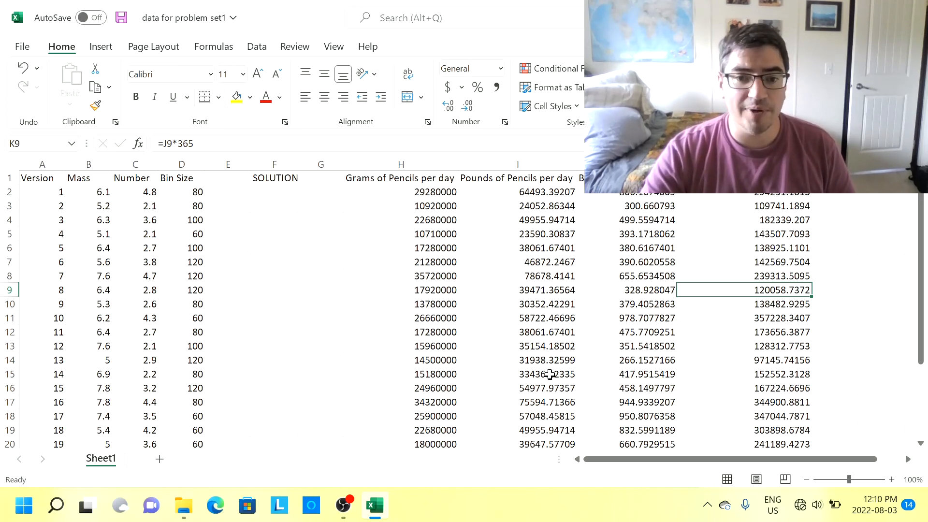
pyautogui.moveTo(352, 505)
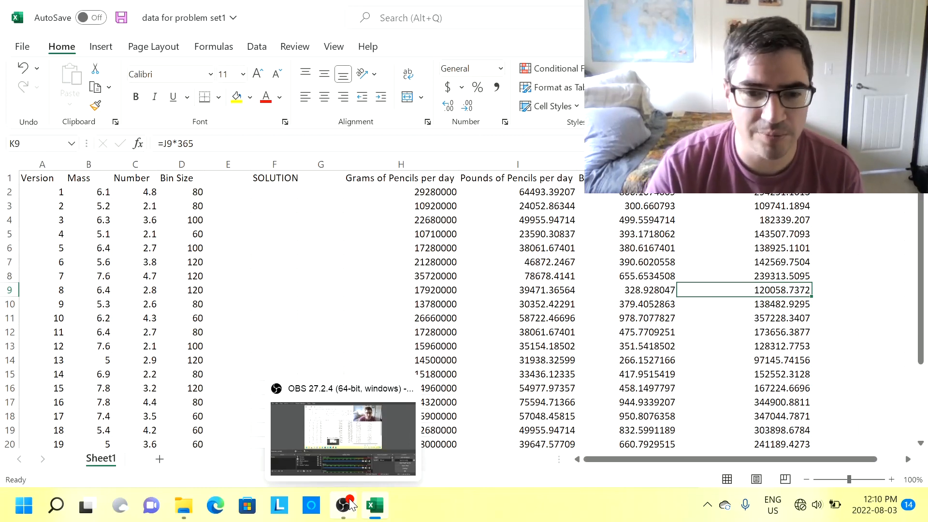
pyautogui.click(350, 504)
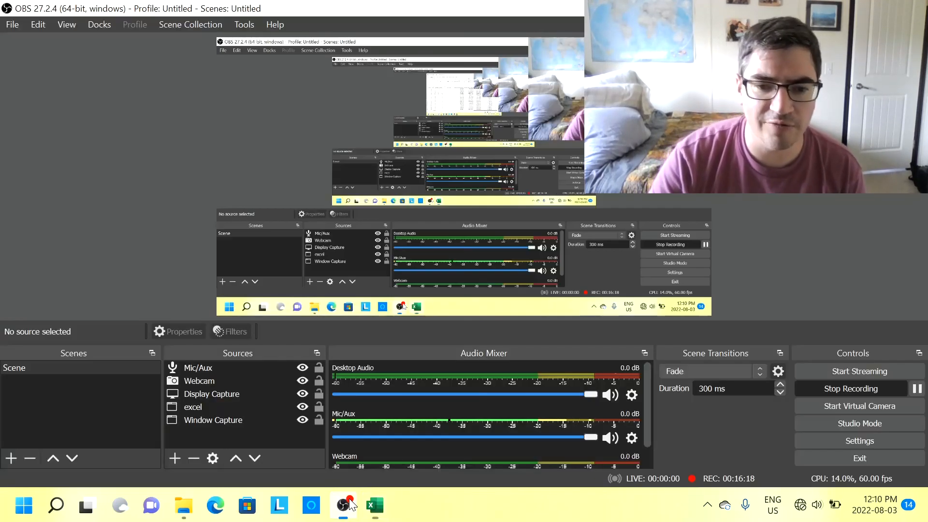